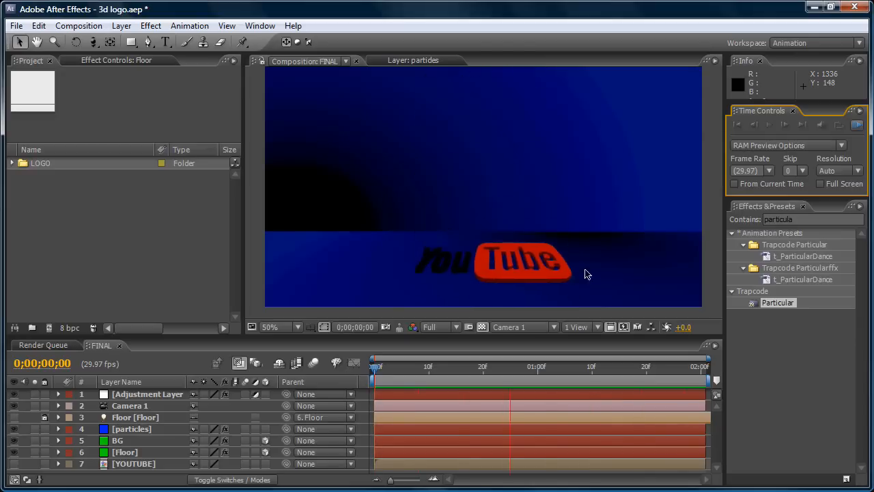
Create a new composition named "Final" with the HDV/HDTV 720 29.97 preset and a 5-second duration.
click(859, 128)
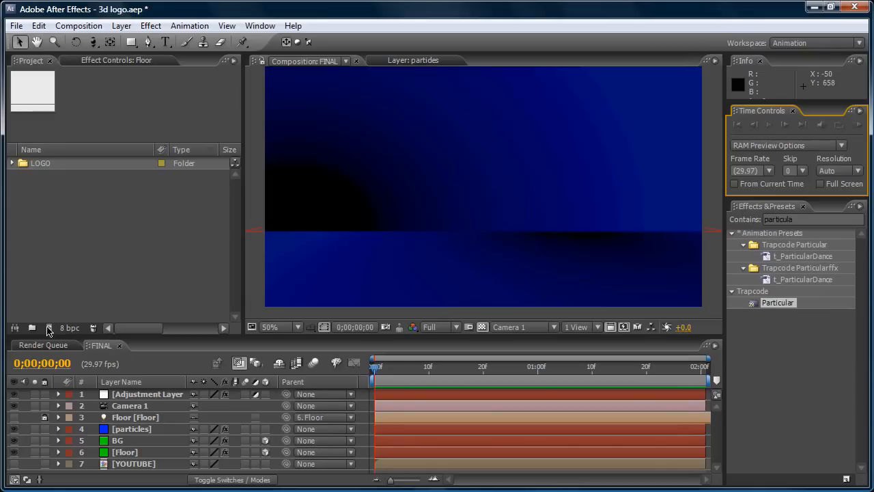
click(48, 330)
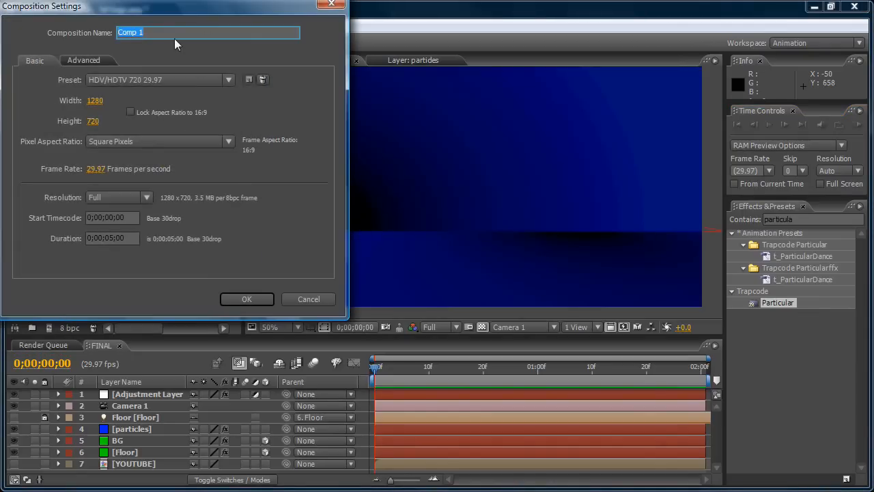
text(Final)
click(250, 301)
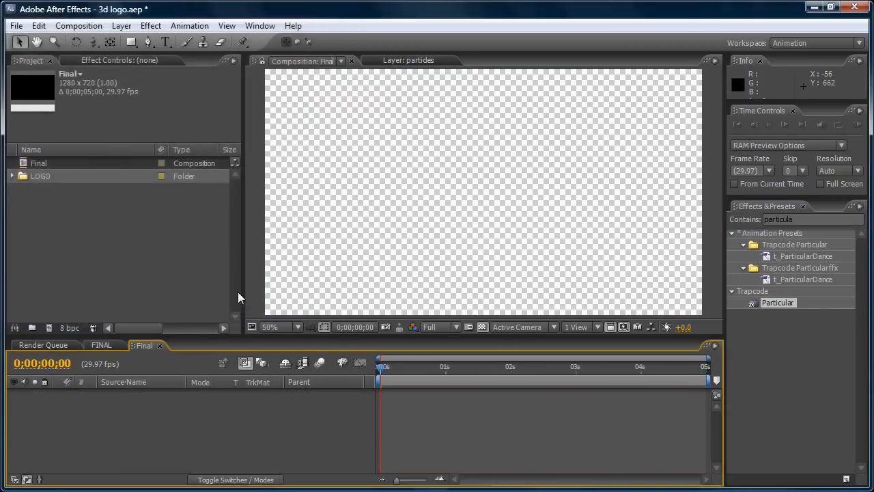
click(181, 269)
scroll(393, 158, down, 2)
click(381, 240)
scroll(544, 174, up, 2)
scroll(544, 173, down, 2)
scroll(531, 170, up, 1)
scroll(531, 171, down, 1)
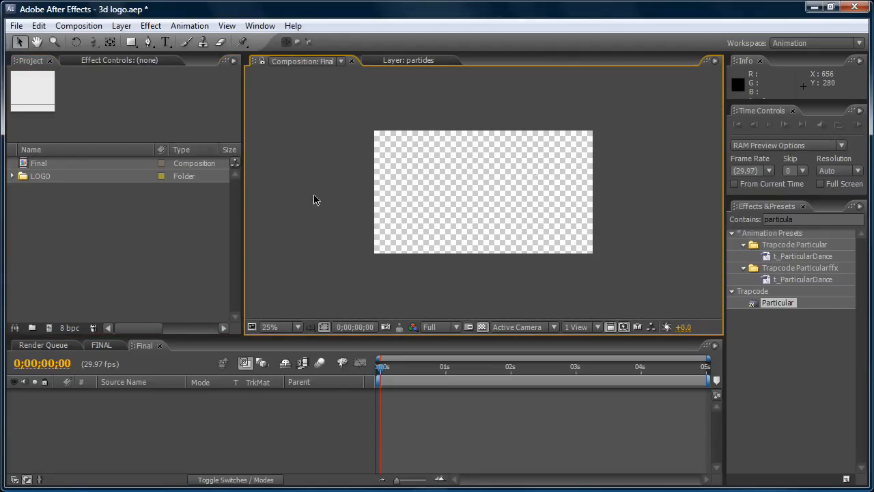
Import the YouTube Logo PNG from the Pictures folder as footage and place it in the Final composition.
click(104, 240)
click(16, 27)
mouse_move(141, 228)
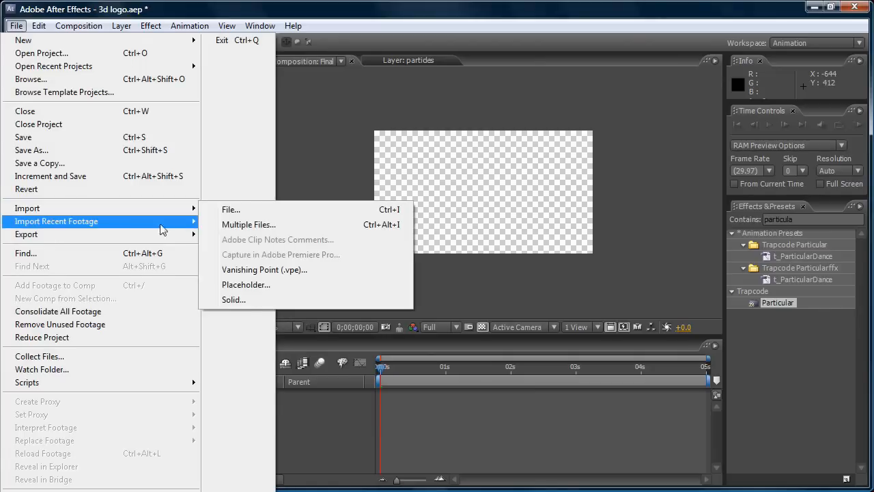
click(239, 211)
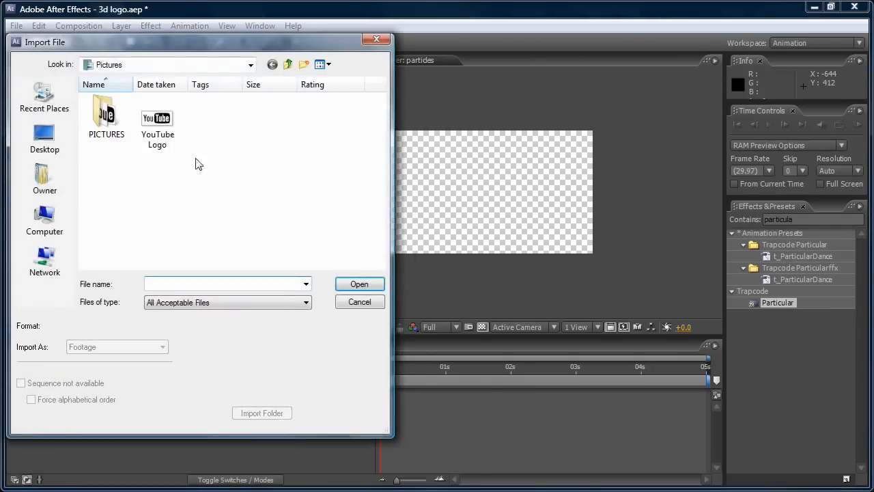
click(168, 120)
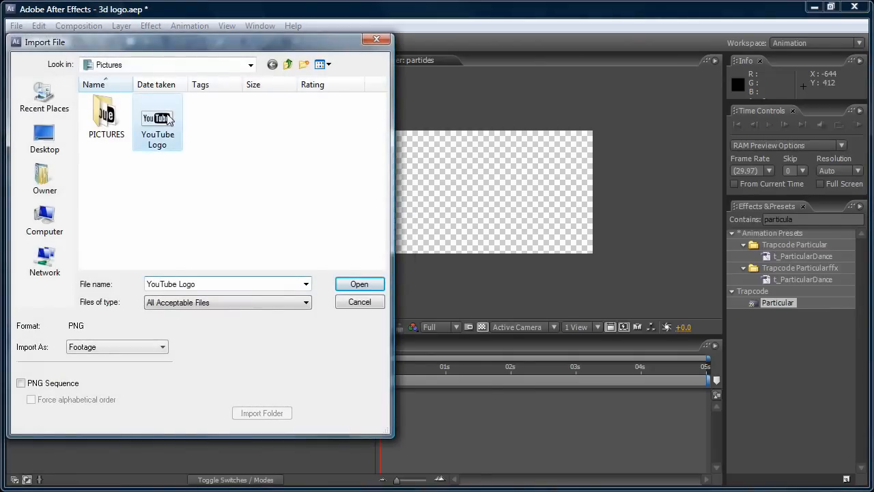
click(361, 284)
drag(96, 189, 487, 200)
Scale the YouTube logo down proportionally to fit inside the composition frame and center it.
scroll(487, 199, up, 1)
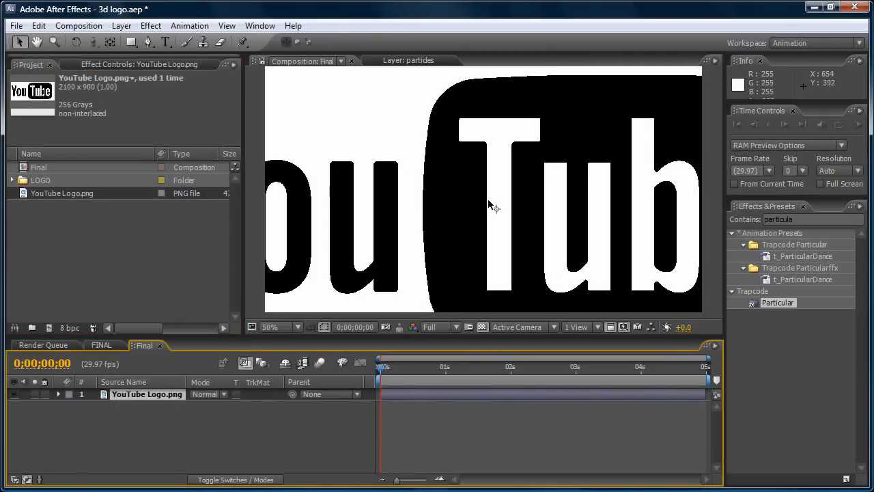
scroll(488, 202, up, 2)
scroll(490, 204, down, 3)
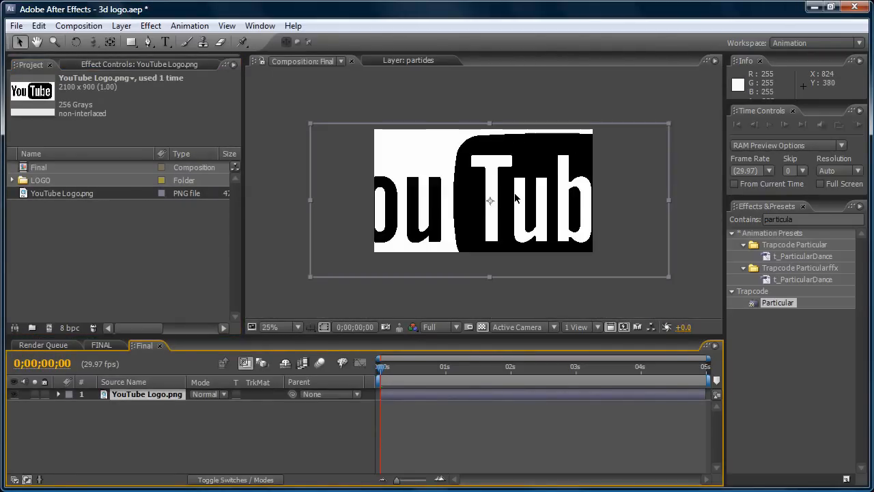
drag(669, 124, 591, 142)
scroll(511, 161, up, 4)
scroll(511, 161, down, 2)
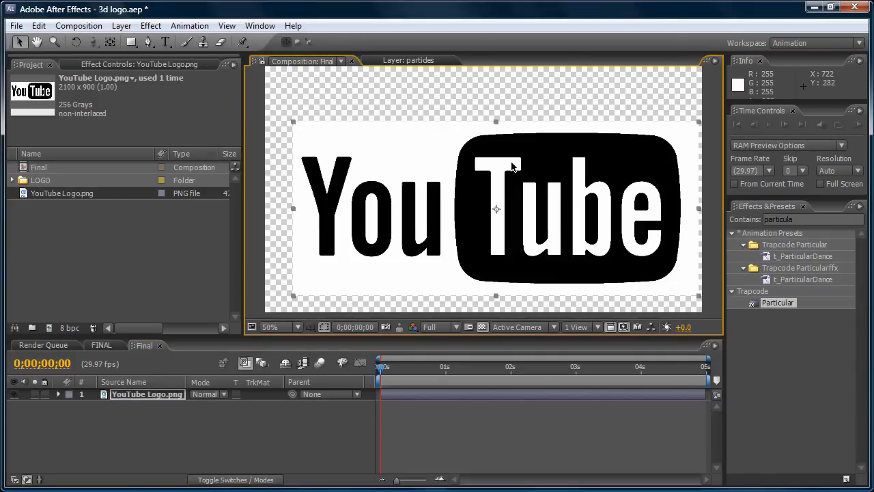
drag(506, 166, 497, 163)
Enlarge the logo slightly until it spans the frame's full width, and shift it up a little.
scroll(615, 128, down, 1)
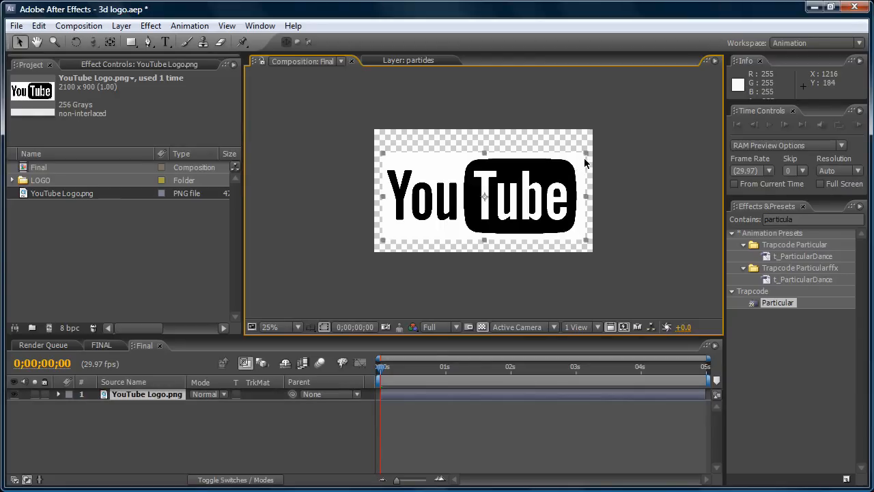
drag(586, 152, 593, 149)
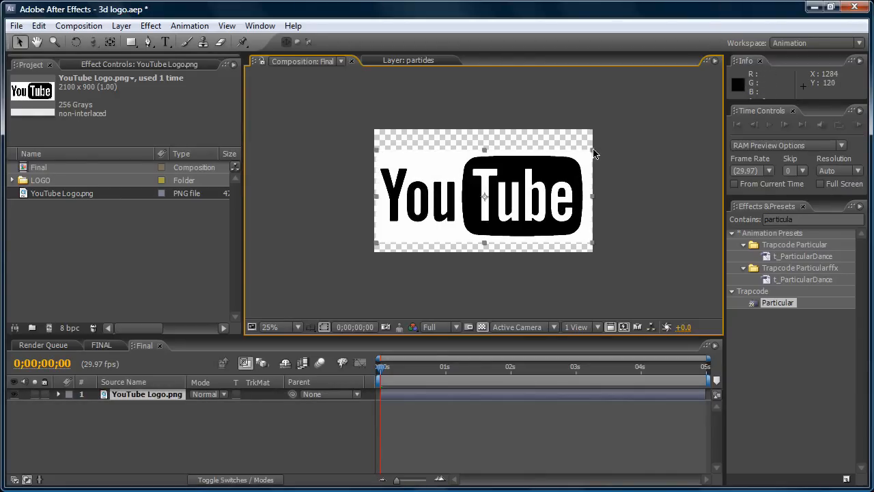
scroll(555, 166, up, 5)
scroll(546, 171, down, 5)
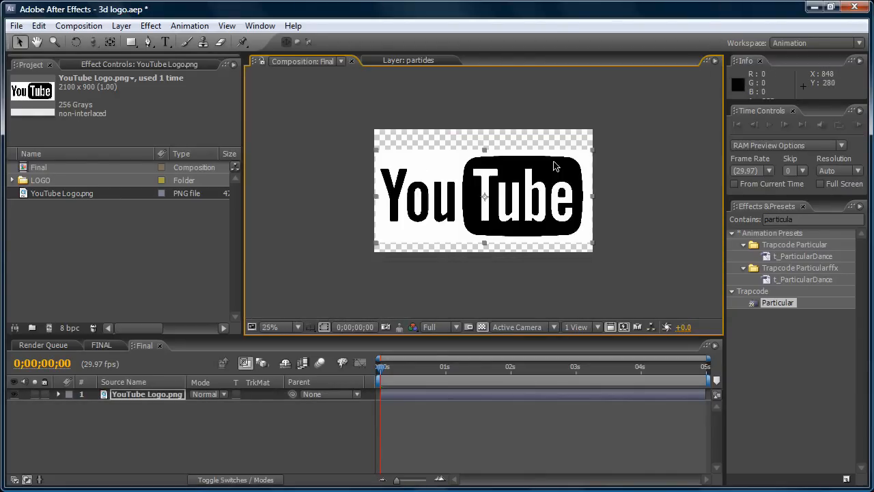
scroll(486, 164, up, 2)
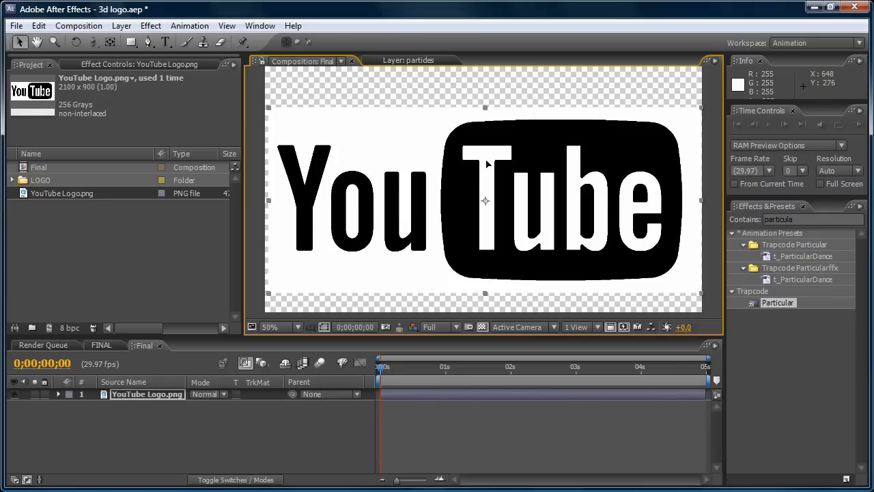
drag(487, 162, 487, 160)
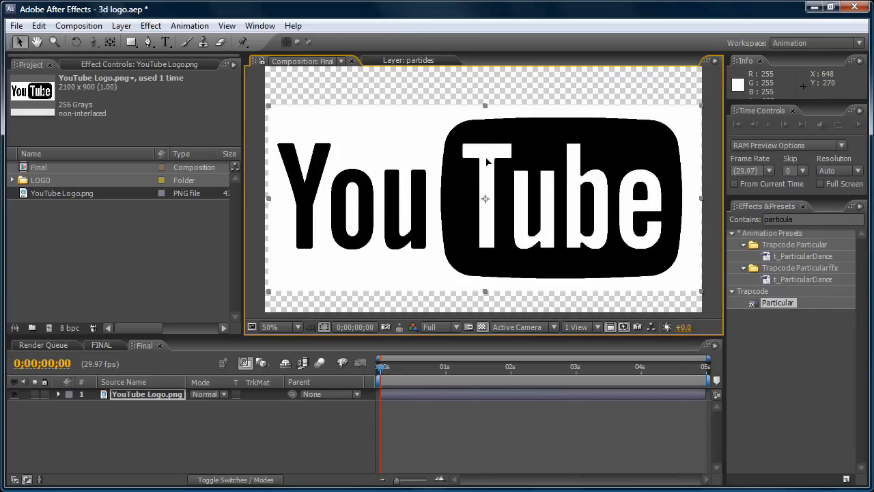
scroll(481, 157, down, 2)
scroll(471, 163, up, 2)
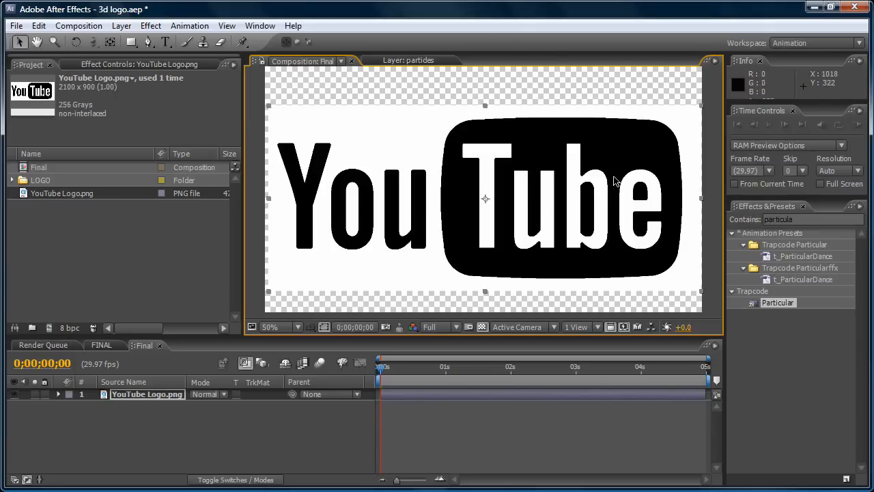
Duplicate the YouTube Logo.png layer.
click(155, 398)
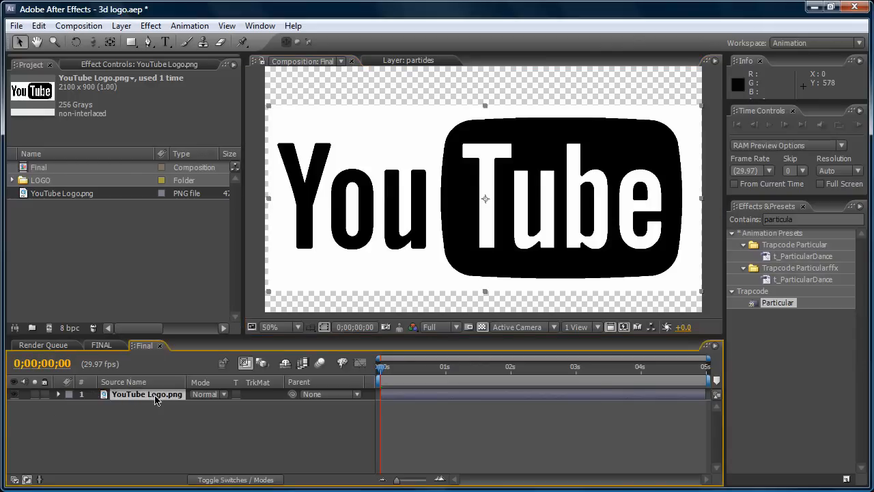
click(42, 26)
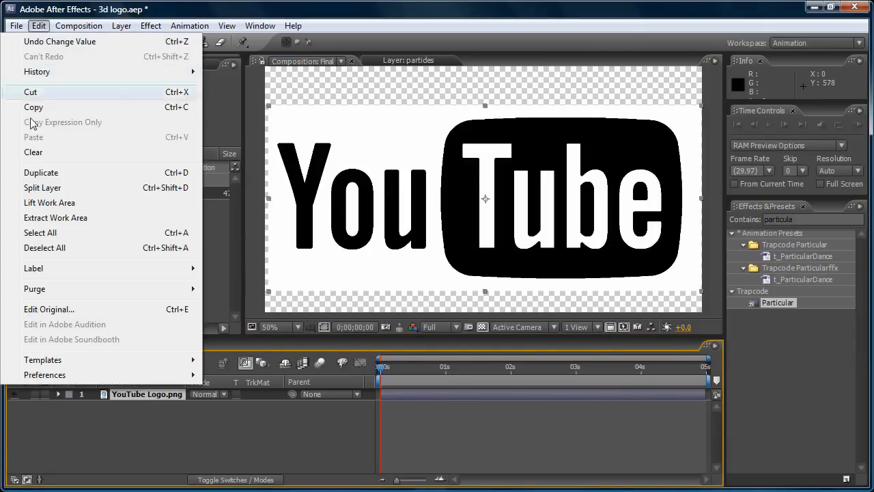
click(34, 172)
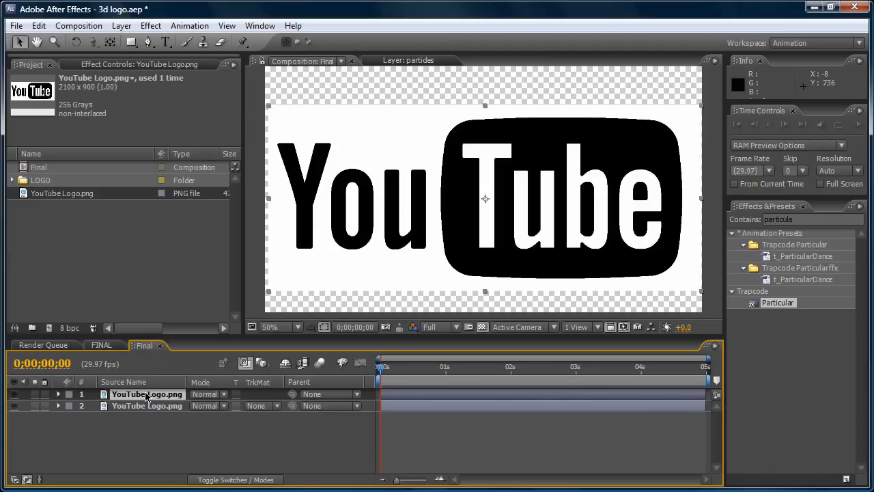
Rename the upper logo layer to YOU and the lower one to TUBE.
key(Return)
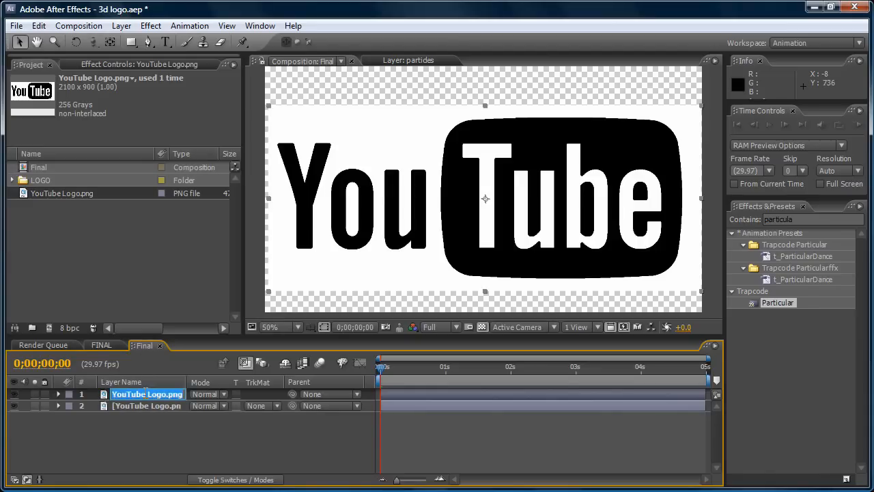
text(YOU)
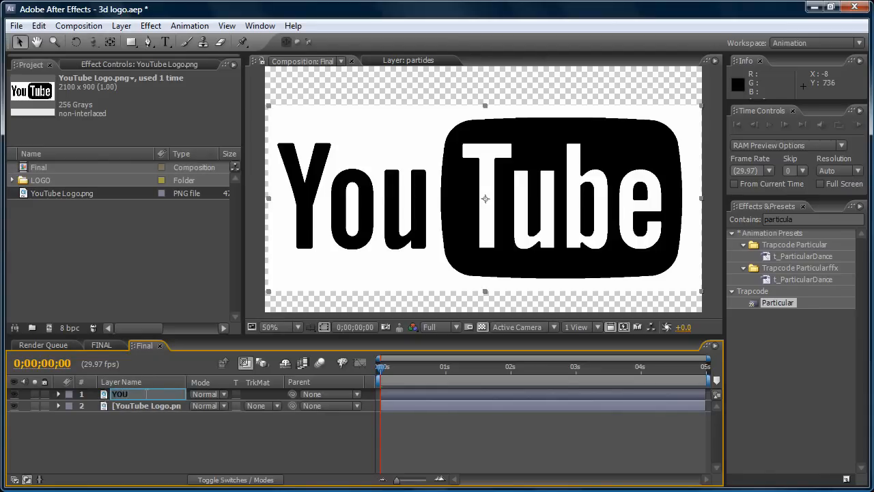
click(157, 407)
key(Return)
text(TUB)
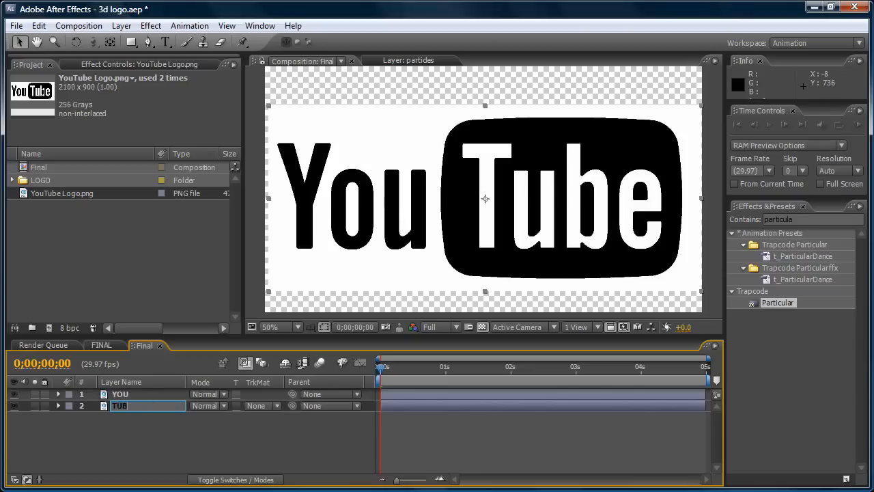
key(Return)
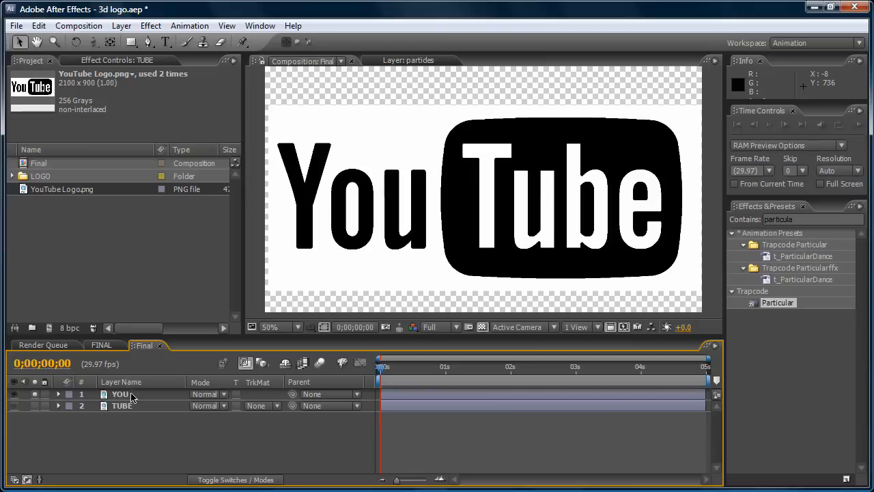
Draw a rectangular mask around the word "You" on the YOU layer and turn off that layer's solo.
click(130, 394)
click(132, 43)
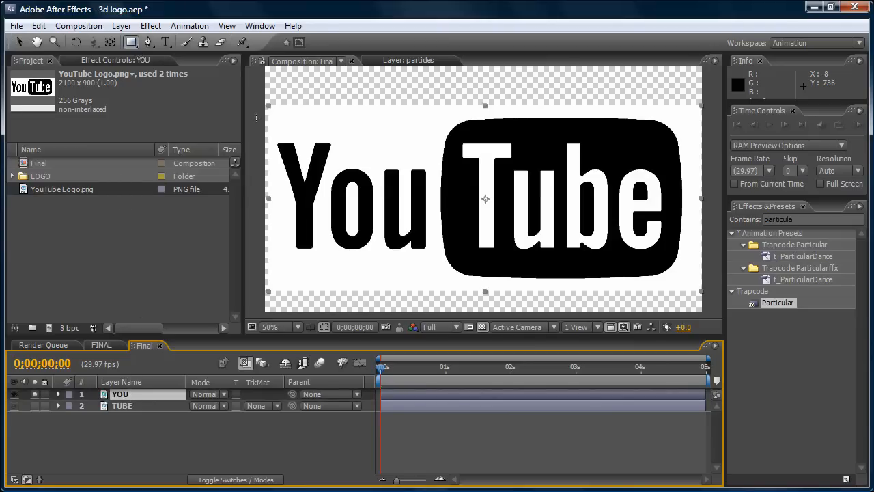
drag(270, 111, 436, 272)
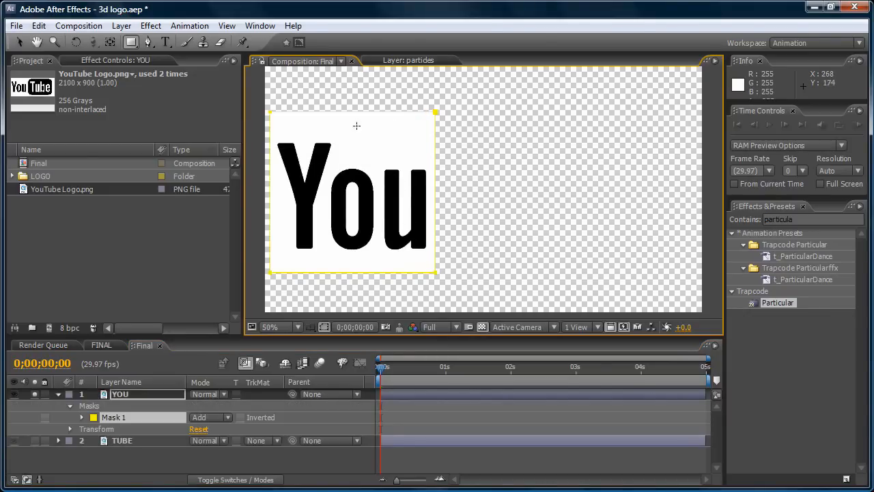
click(36, 395)
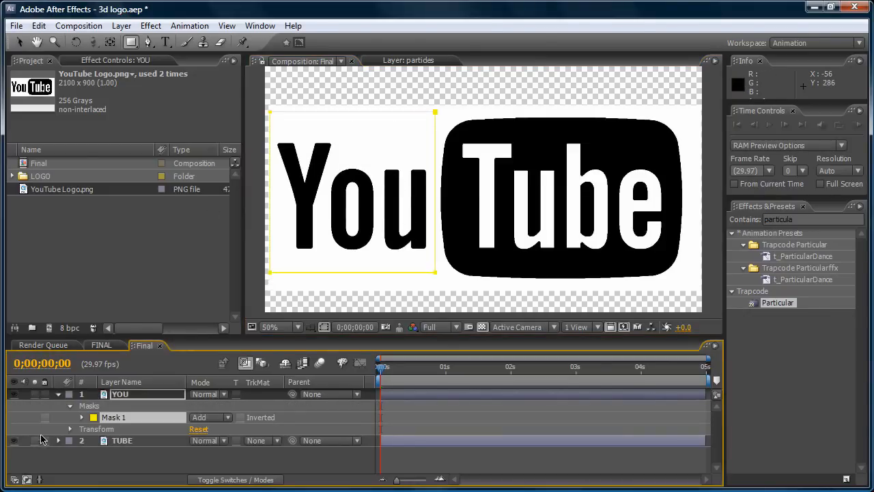
Draw a rectangular mask around the black "Tube" shape on the TUBE layer and nudge it slightly left.
click(140, 444)
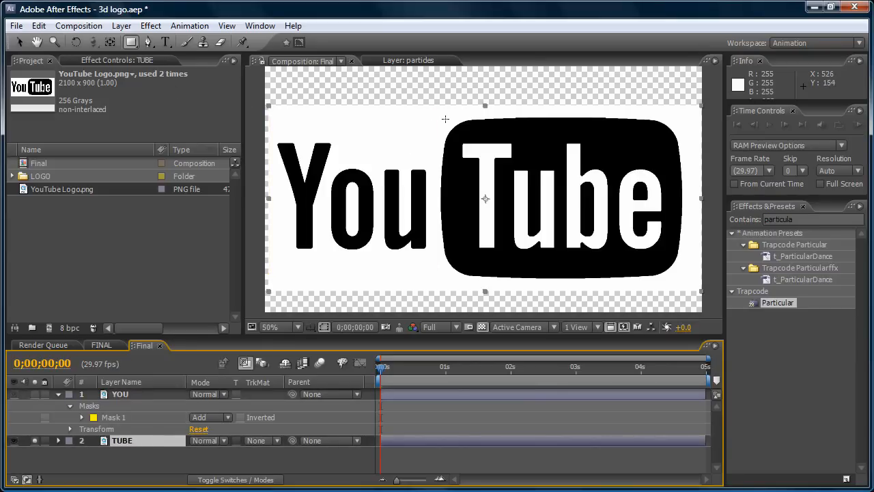
drag(442, 114, 690, 282)
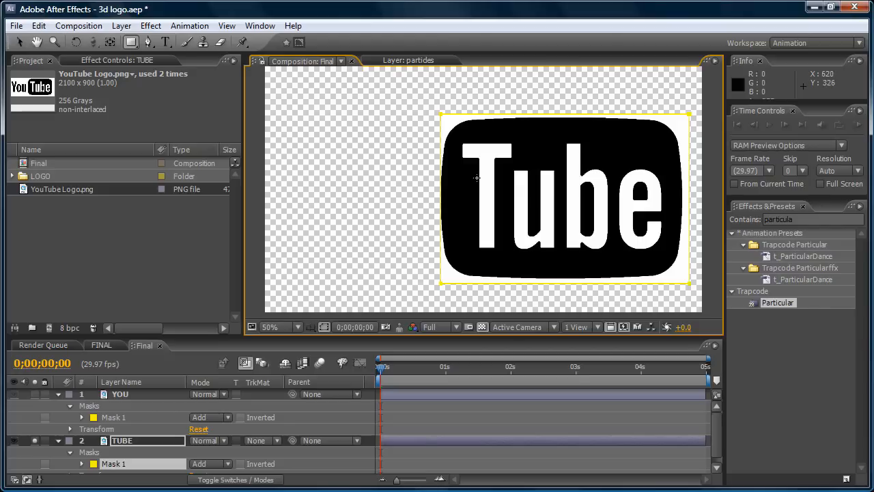
key(Left)
key(Left)
key(Left)
key(Left)
key(Left)
key(Left)
key(Left)
key(Left)
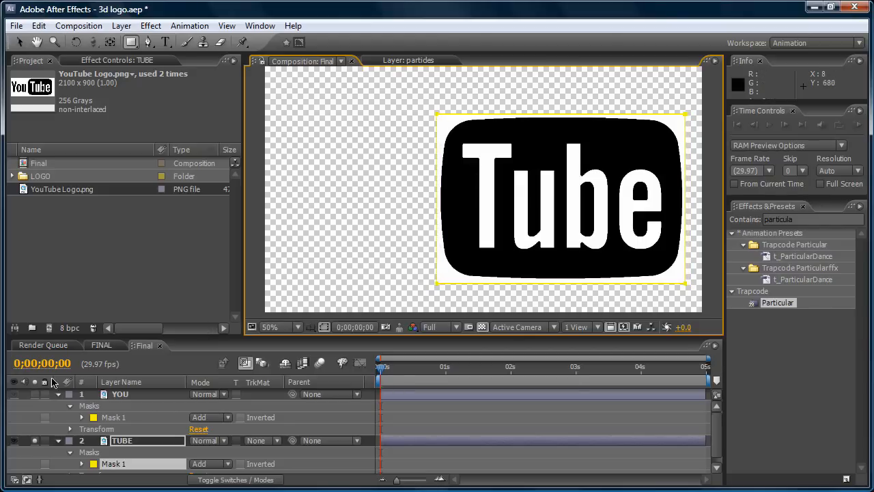
Collapse the YOU and TUBE layer properties and turn off the TUBE layer's solo to view both masked parts.
click(68, 440)
click(56, 441)
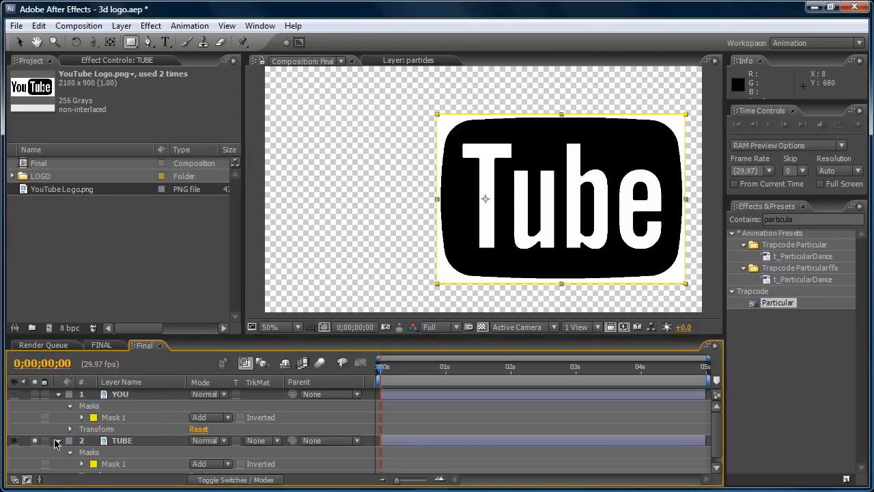
click(57, 441)
click(58, 394)
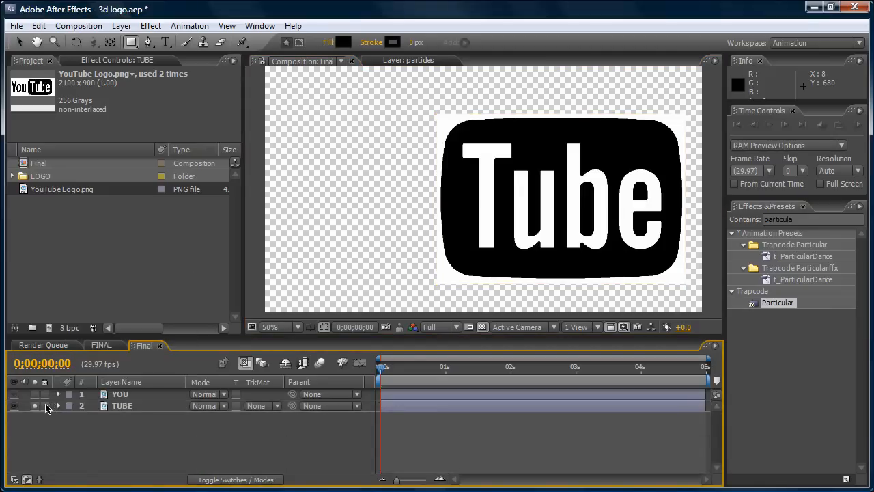
click(35, 405)
key(comma)
key(period)
key(period)
key(comma)
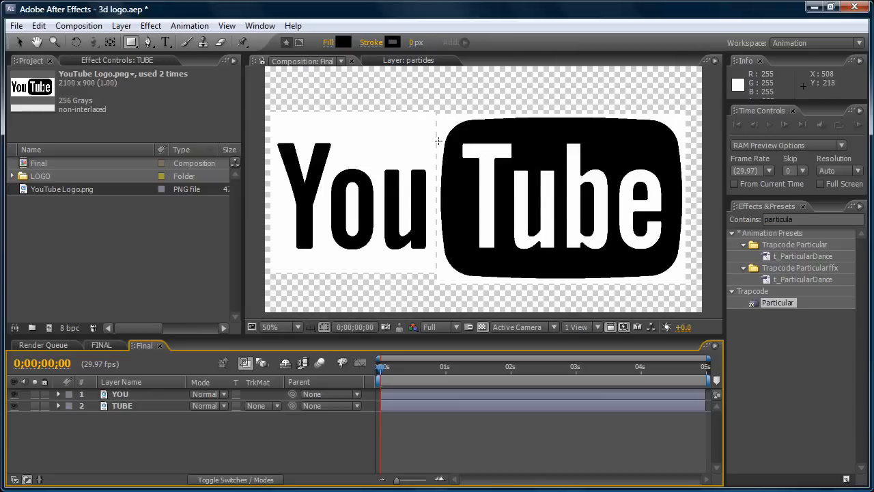
key(comma)
Pre-compose the YOU layer into a composition named YOU, moving all attributes into it, and select the TUBE layer.
click(123, 396)
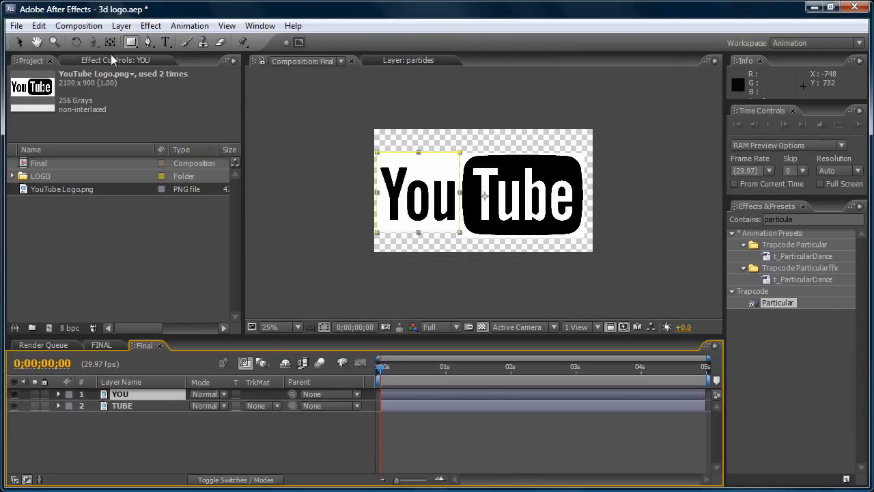
click(129, 29)
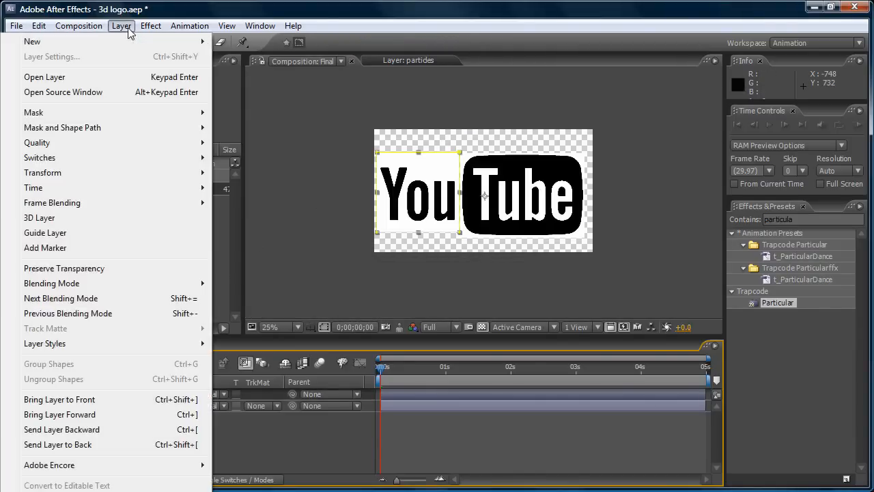
click(30, 491)
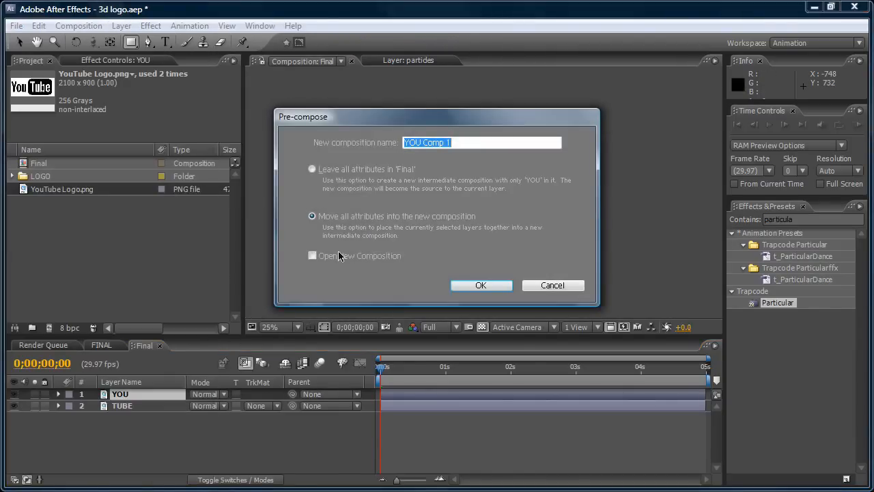
text(YOU)
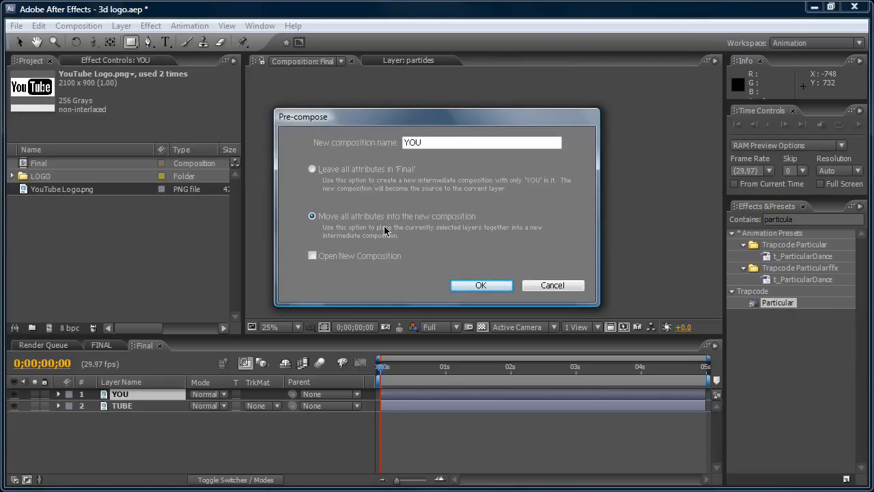
click(482, 284)
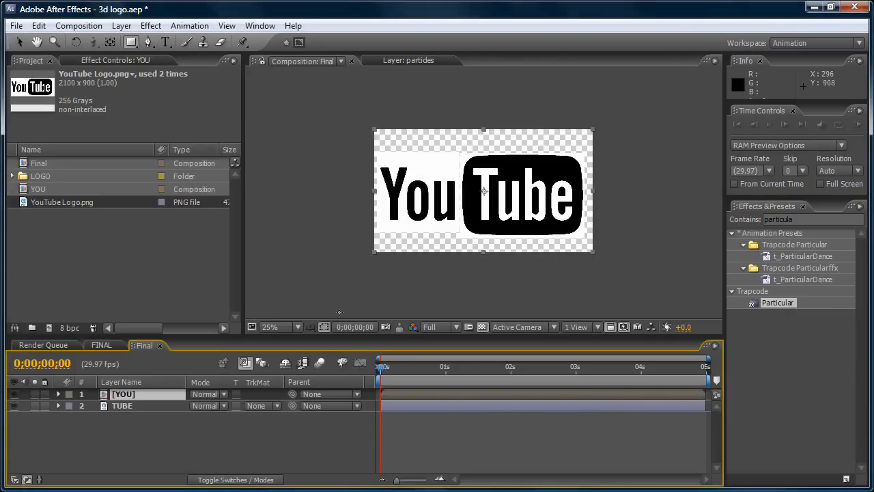
click(138, 407)
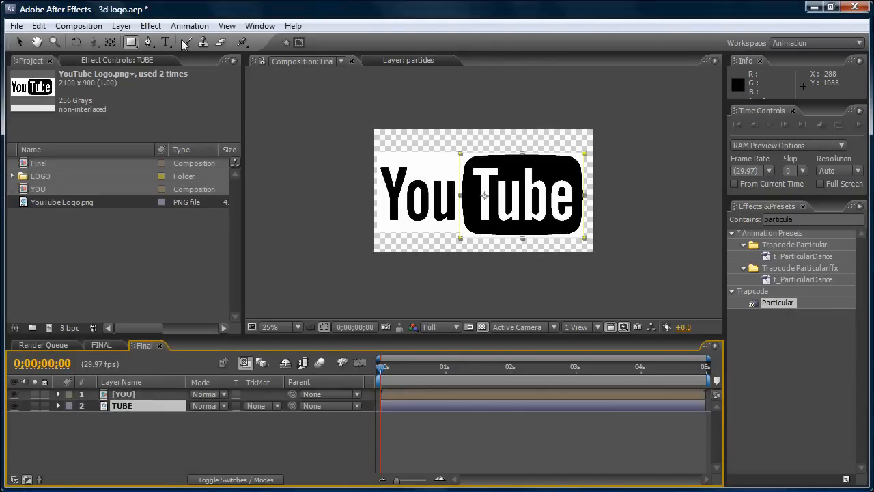
click(121, 26)
click(68, 491)
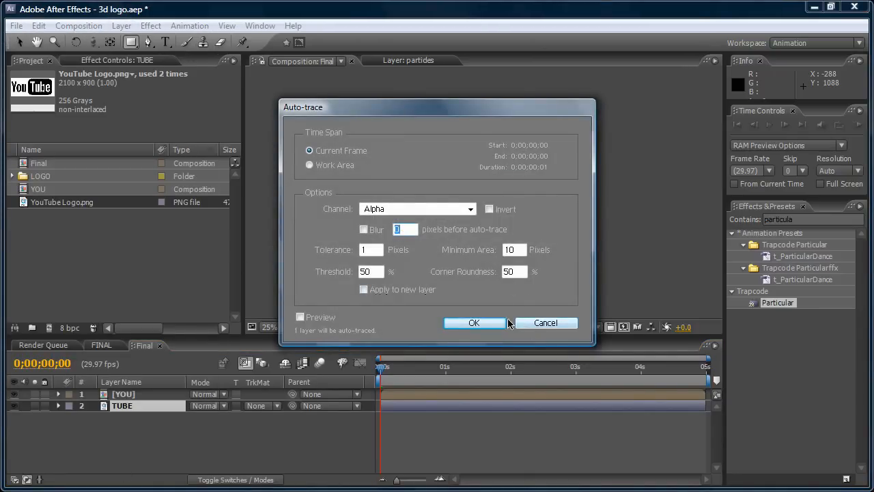
click(546, 323)
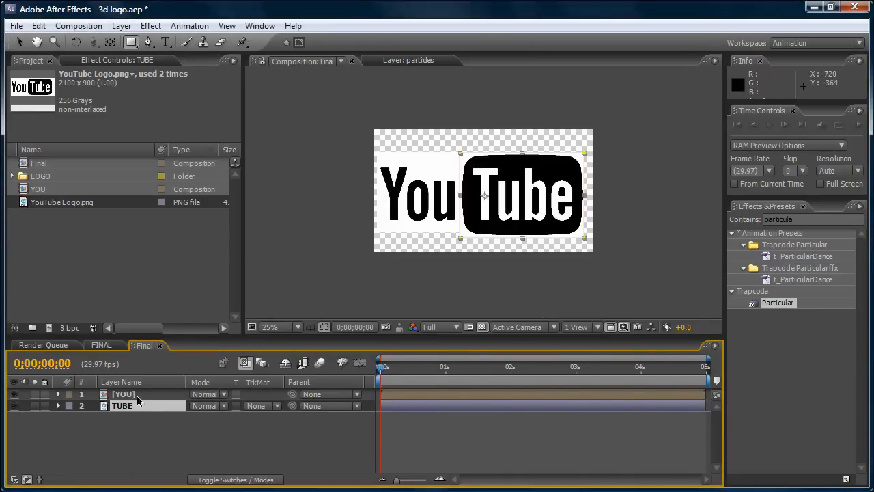
Pre-compose the selected TUBE layer into a composition named TUBE, moving all attributes into the new composition.
click(122, 26)
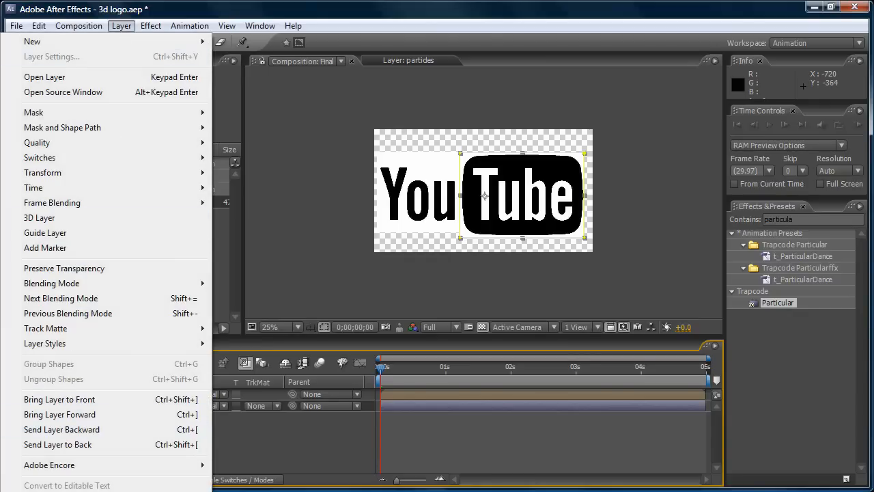
click(68, 491)
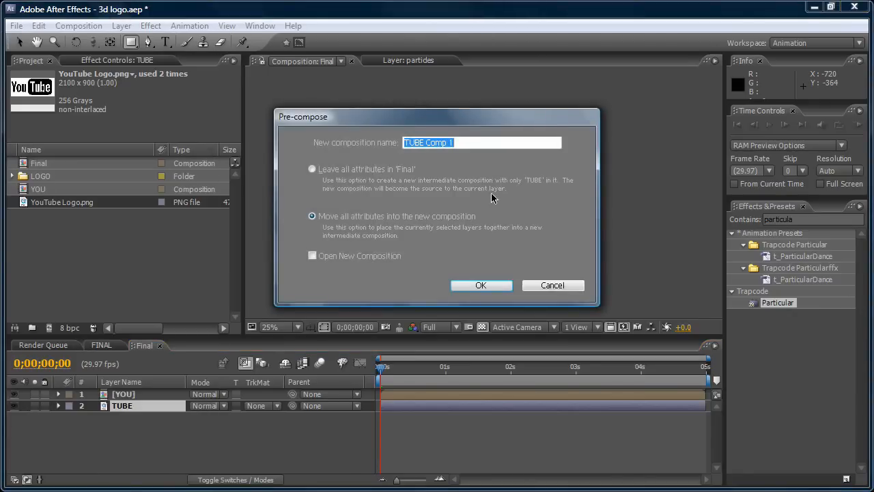
text(TUBE)
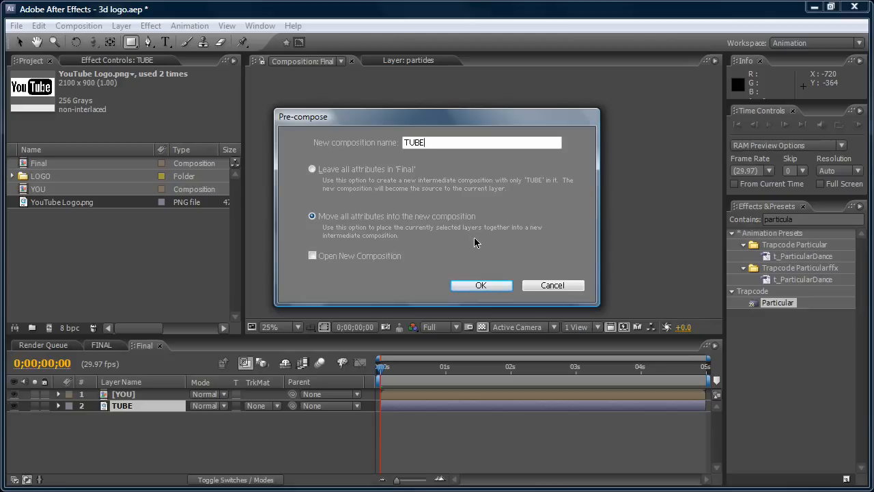
click(492, 287)
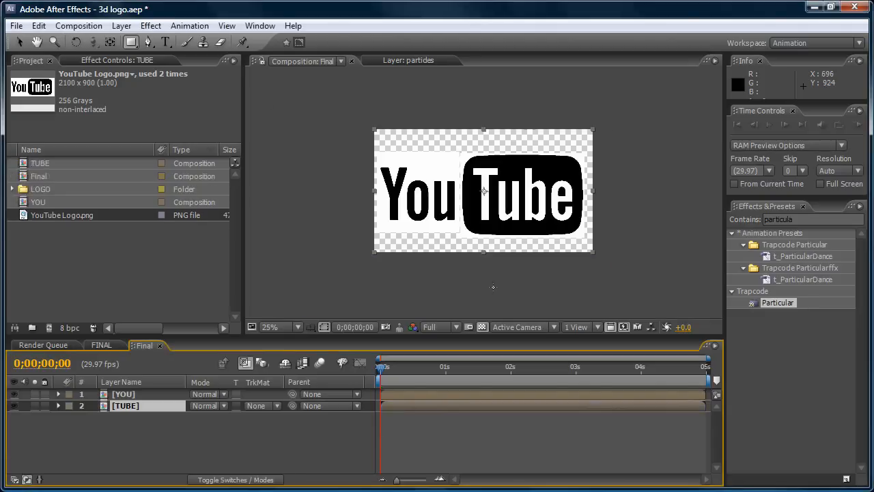
Open the YOU composition from its layer in the Final timeline.
click(154, 396)
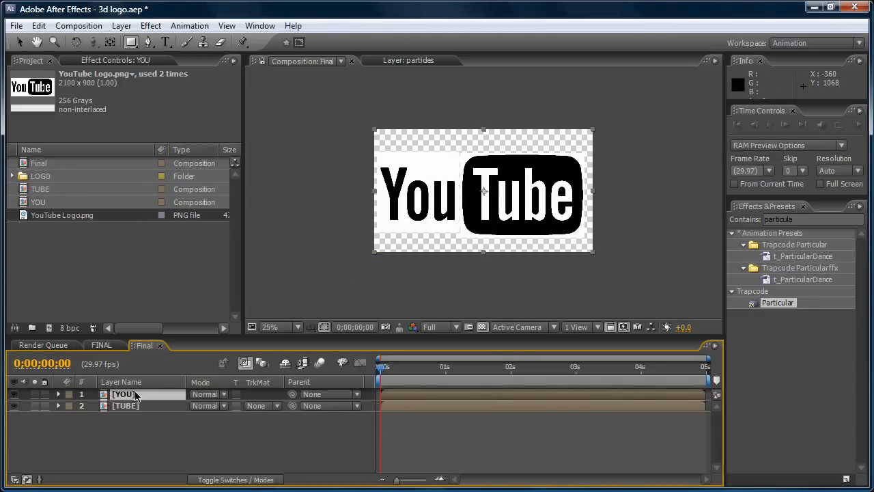
double_click(135, 396)
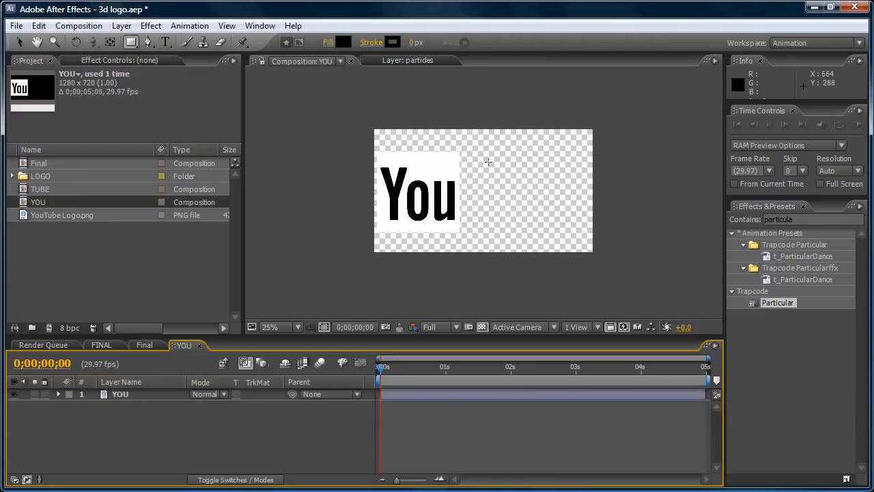
key(period)
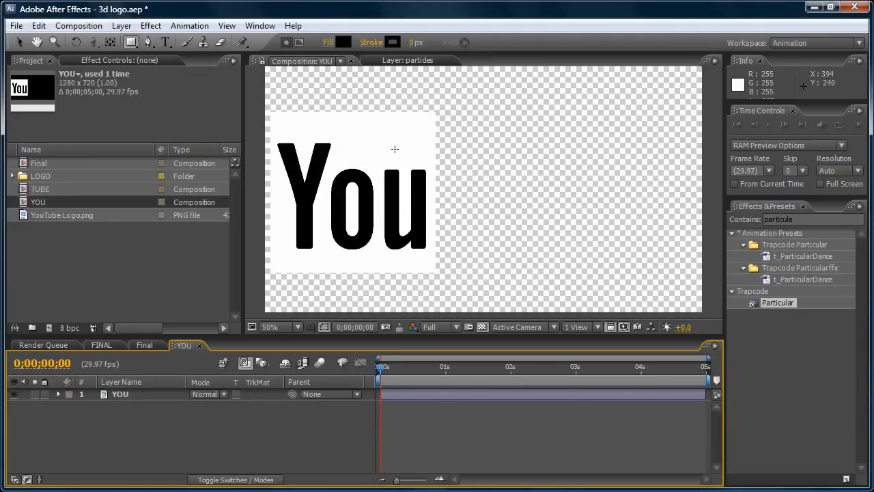
Create a composition-sized 1280 x 720 solid in white (FEFEFE) and place it beneath the YOU layer.
click(125, 27)
mouse_move(194, 41)
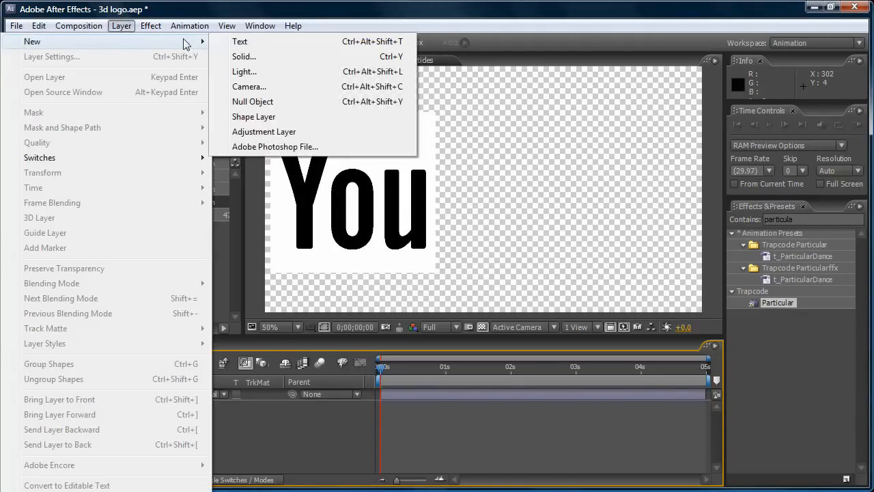
click(251, 58)
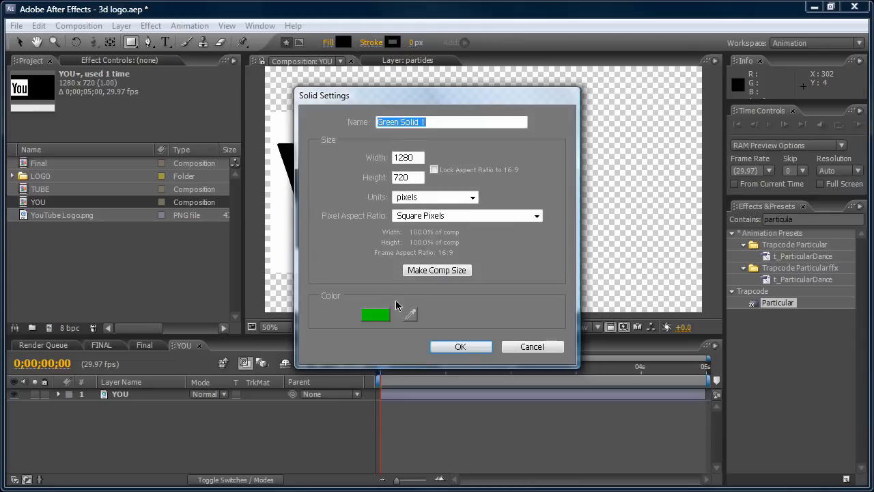
click(375, 315)
drag(43, 53, 21, 52)
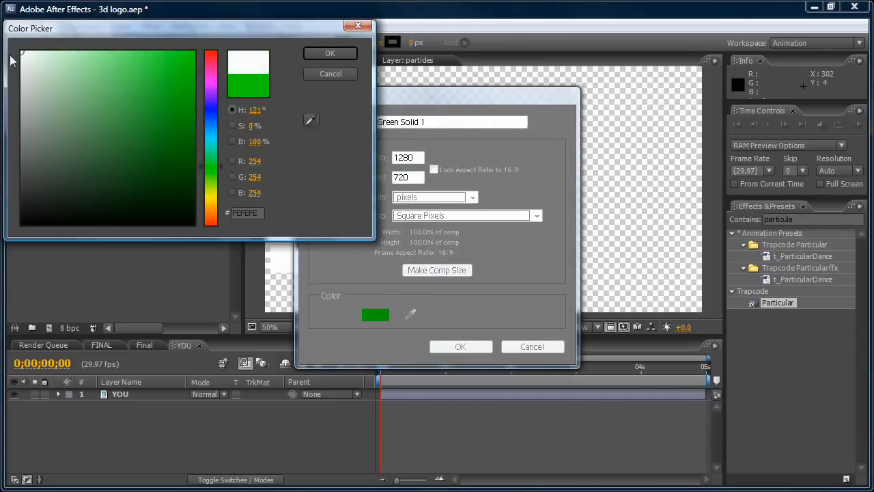
click(327, 52)
click(444, 270)
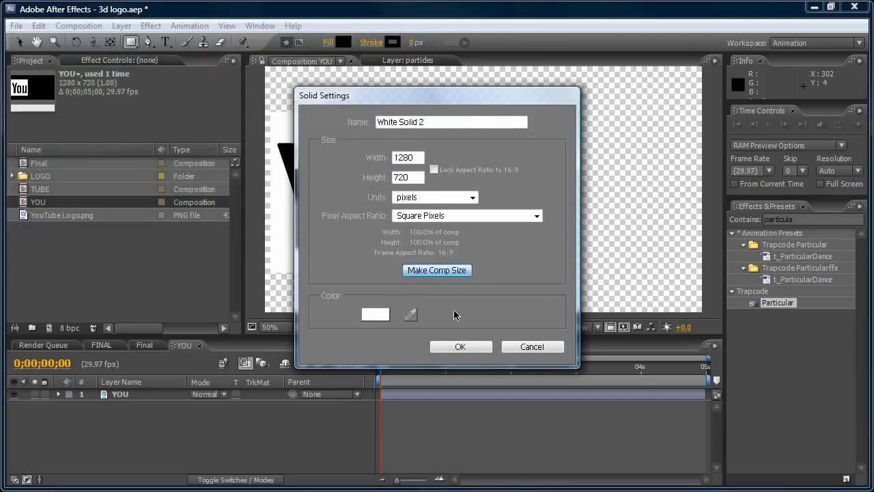
click(461, 347)
drag(154, 397, 153, 416)
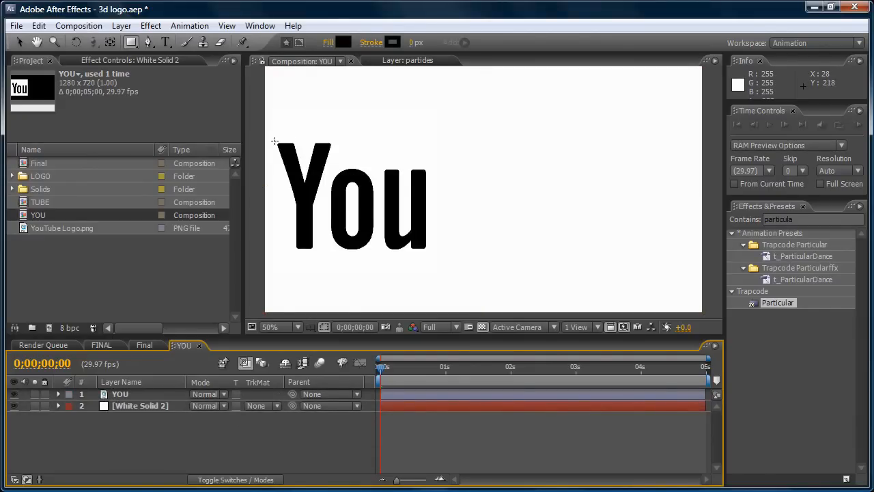
Draw a rectangular mask closely around the word "You" on the white solid and collapse the solid's properties.
click(140, 407)
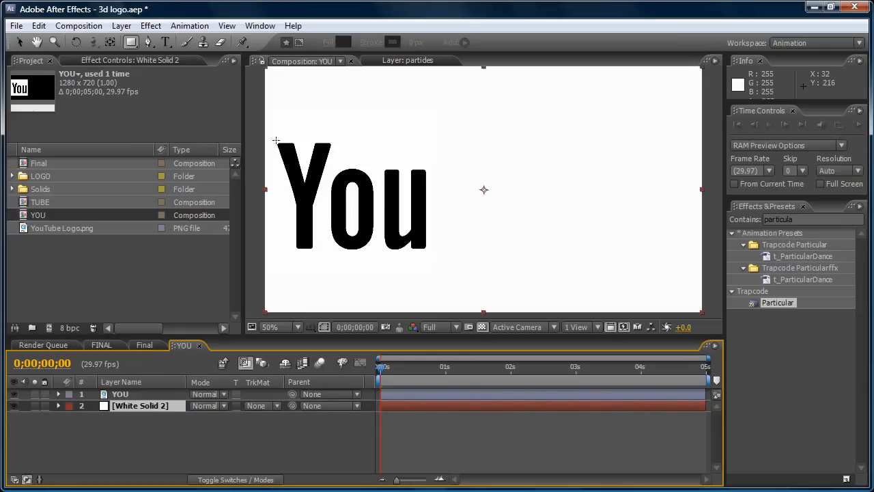
drag(276, 142, 430, 267)
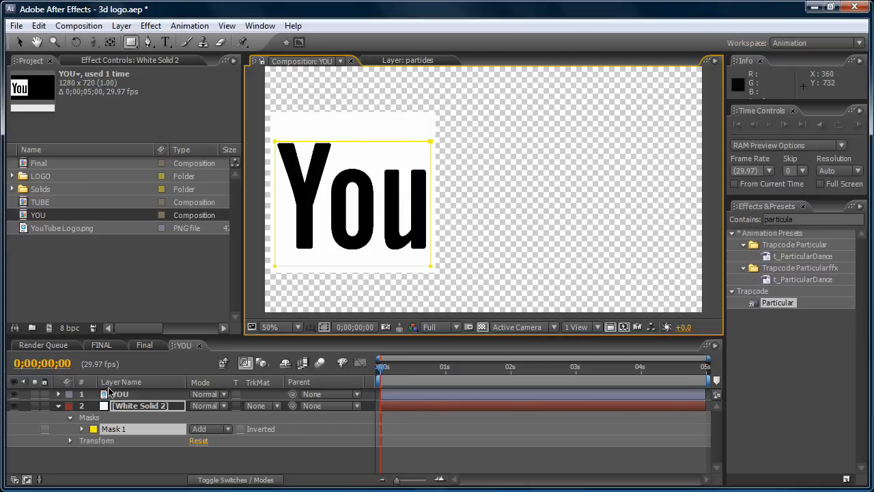
click(58, 407)
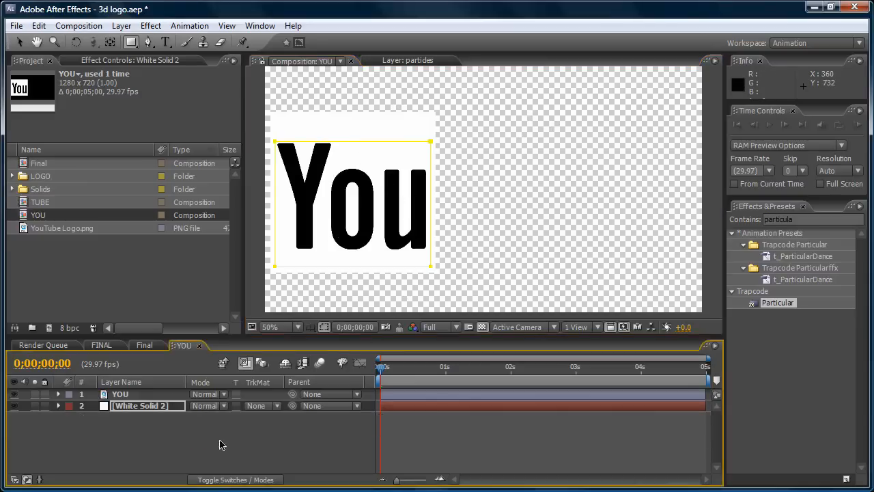
Set the white solid's track matte to Luma Inverted Matte "YOU" and briefly check the lettering against a black background.
click(270, 406)
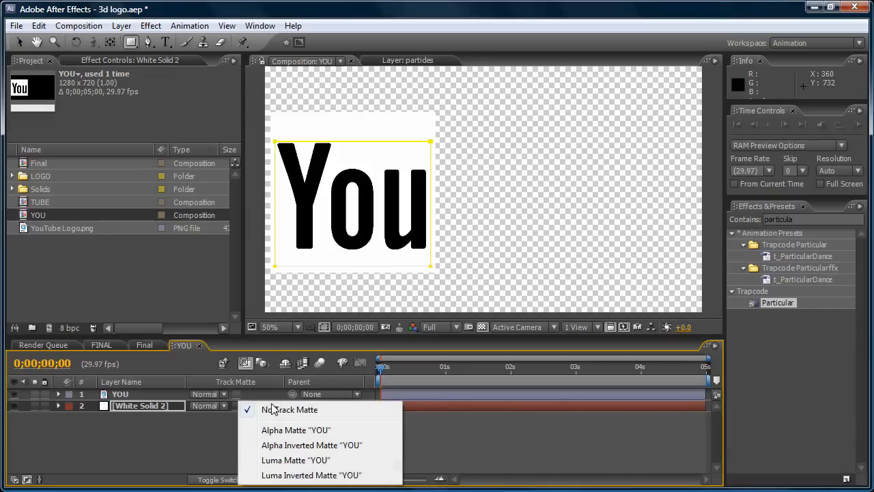
click(297, 475)
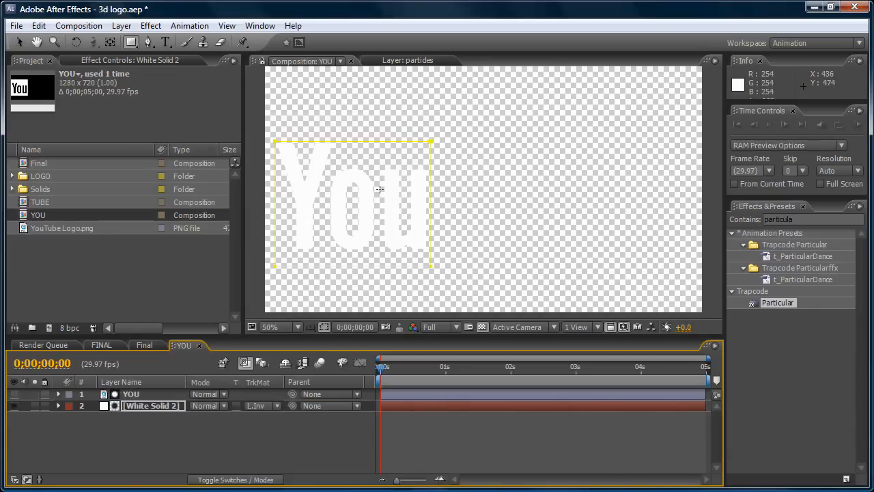
key(period)
key(comma)
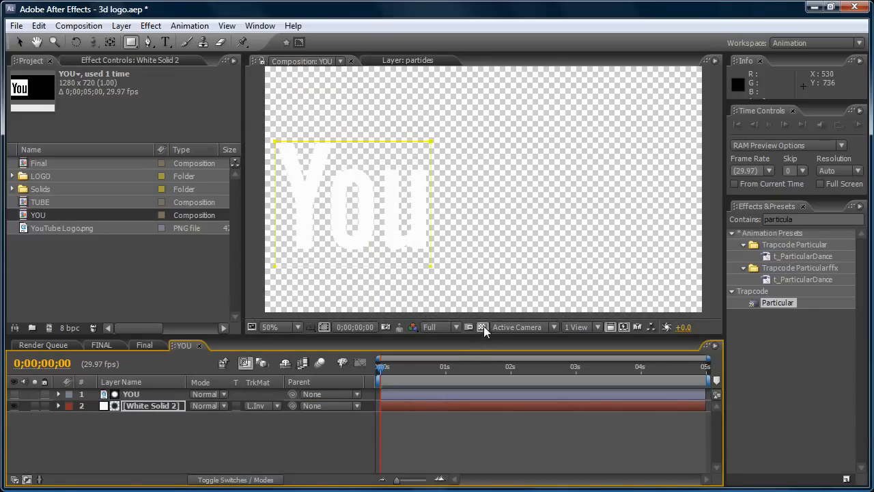
click(482, 326)
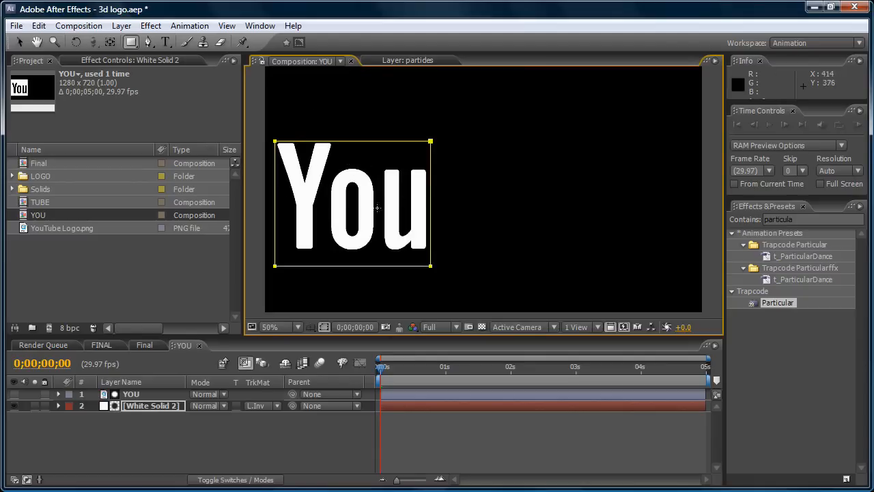
click(482, 327)
Close the YOU composition and open the TUBE composition from the Final timeline.
click(199, 346)
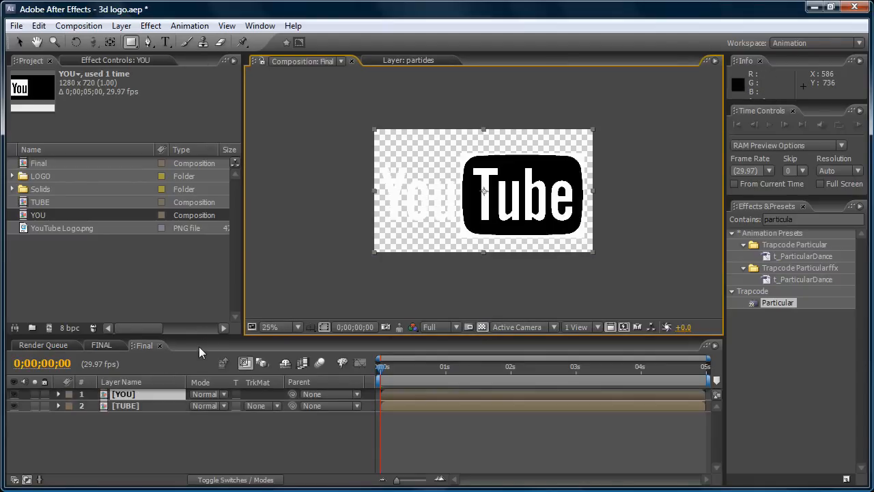
click(132, 405)
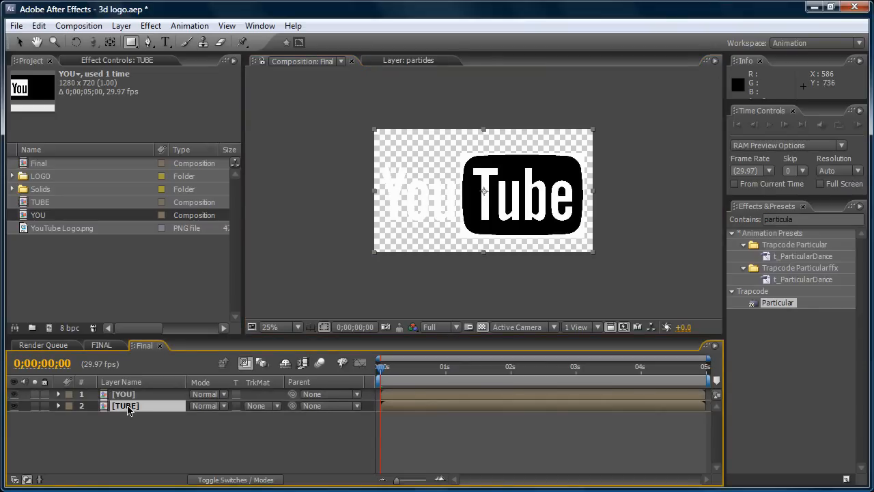
double_click(127, 407)
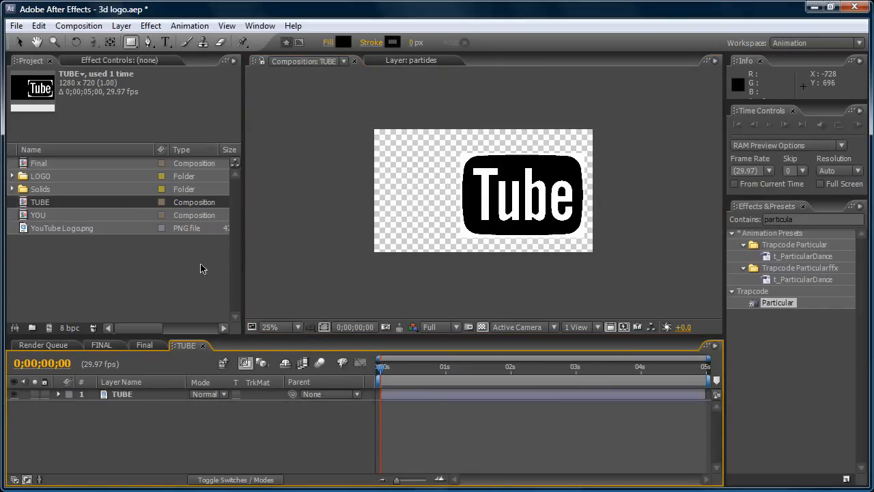
Create a composition-sized 1280 x 720 white solid in the TUBE composition and place it beneath the TUBE layer.
click(121, 25)
mouse_move(188, 42)
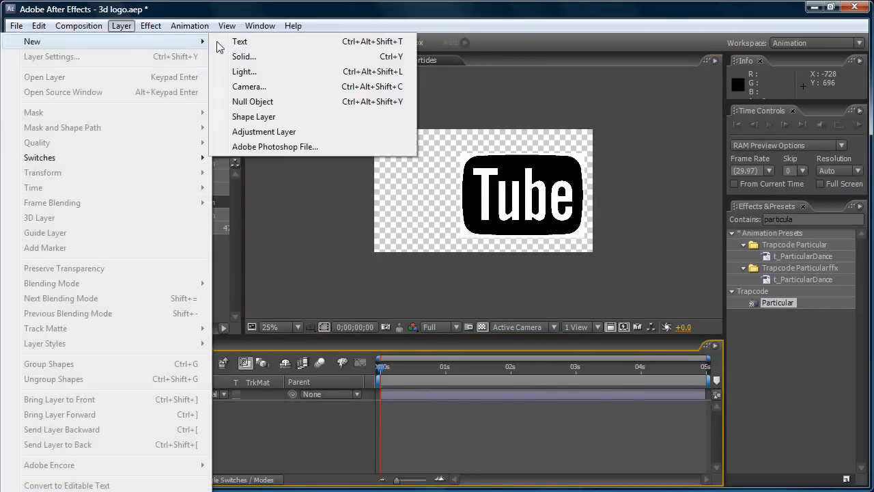
click(244, 60)
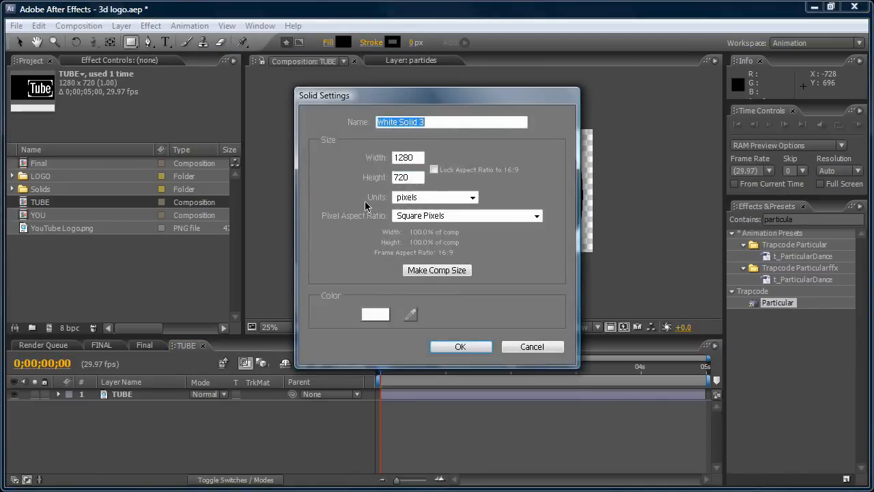
click(452, 272)
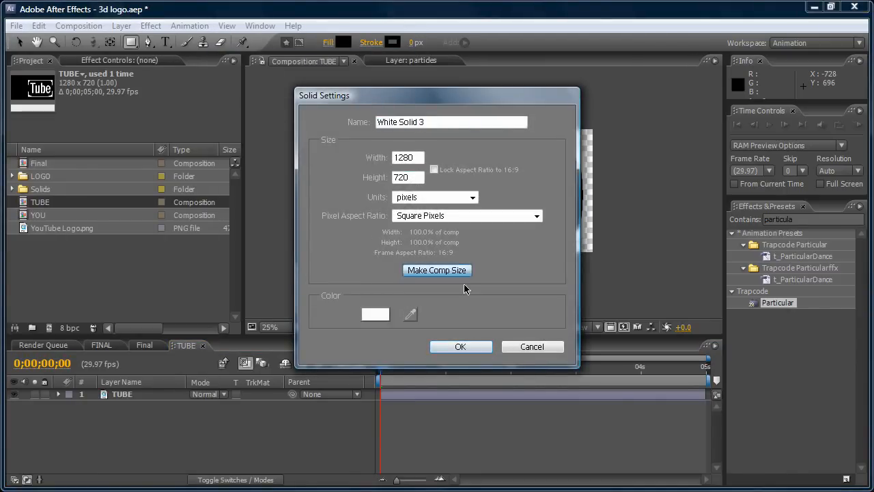
click(462, 347)
drag(165, 395, 162, 413)
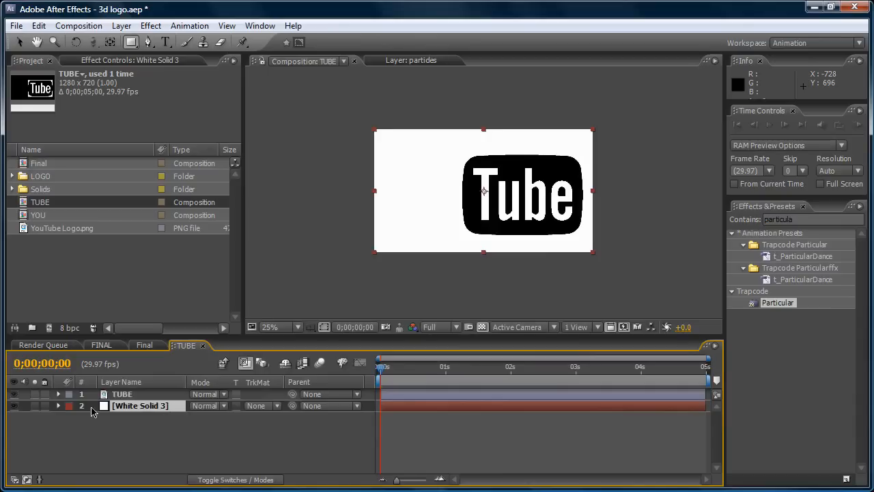
key(period)
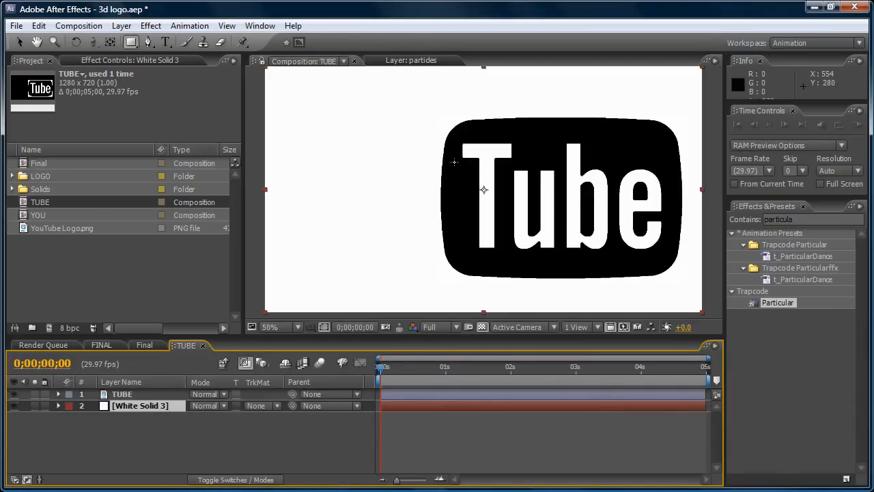
Draw a rectangular mask closely around the "Tube" badge on the temporarily hidden white solid and collapse the solid's properties.
click(15, 407)
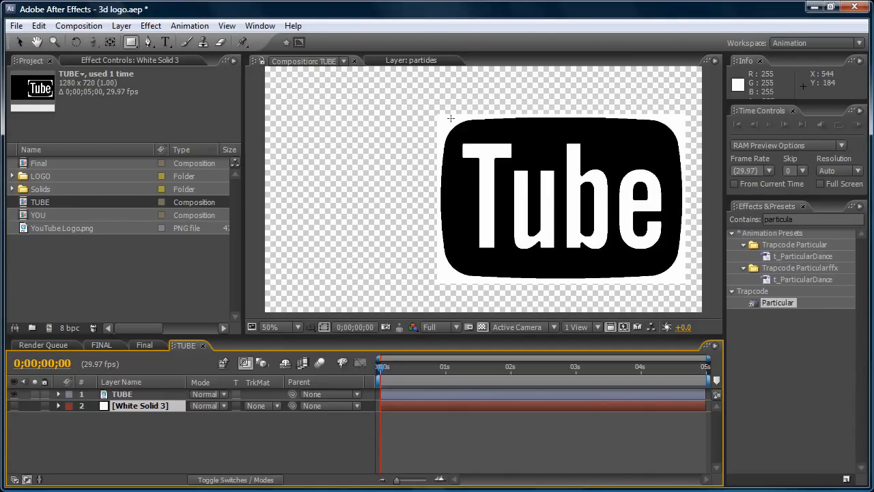
drag(441, 116, 684, 280)
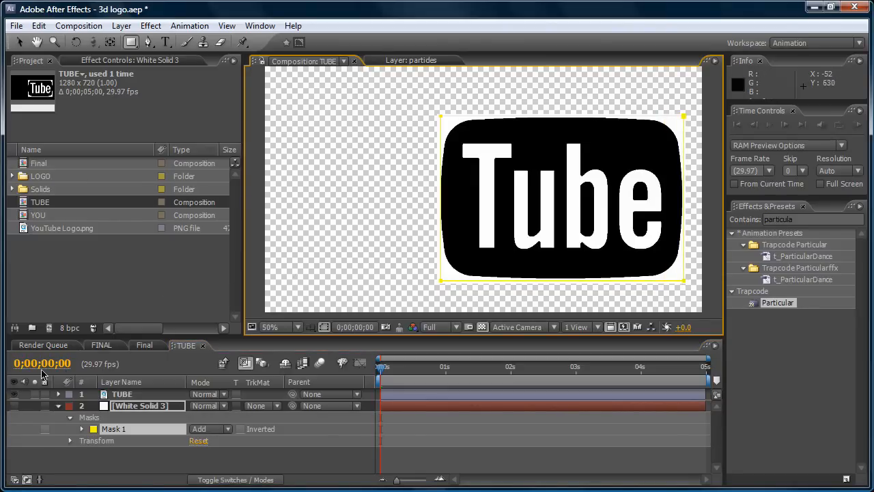
click(16, 412)
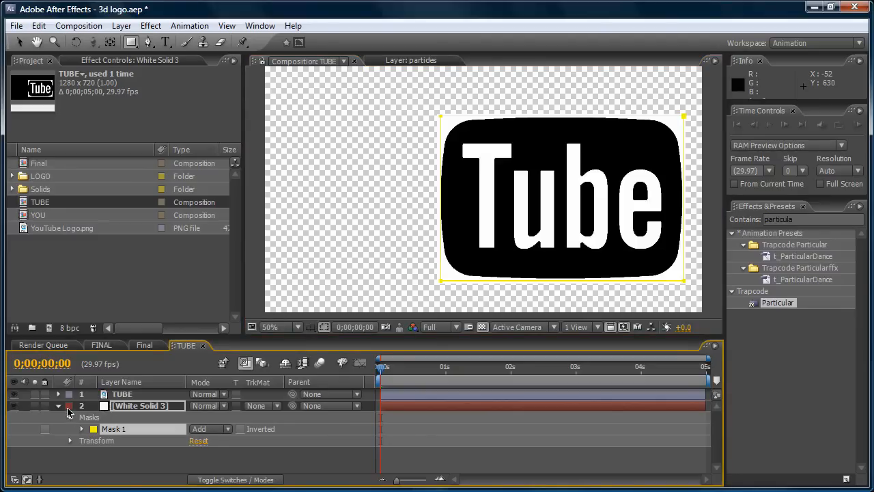
click(59, 406)
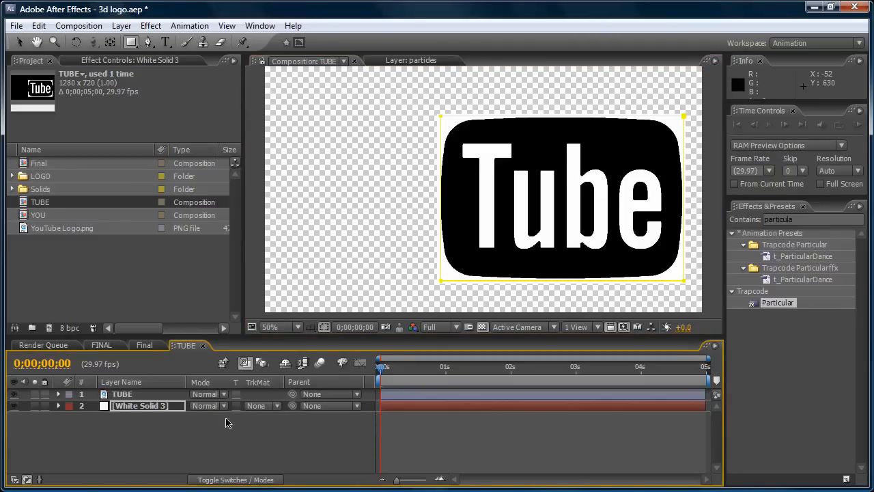
Set the white solid's track matte to Luma Inverted Matte "TUBE" and check the cutout with the transparency grid turned off.
click(276, 407)
click(307, 474)
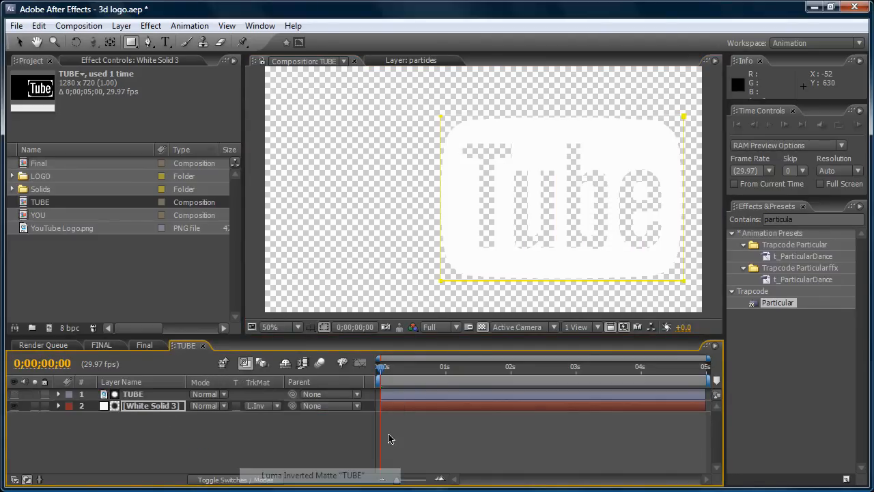
scroll(435, 183, up, 2)
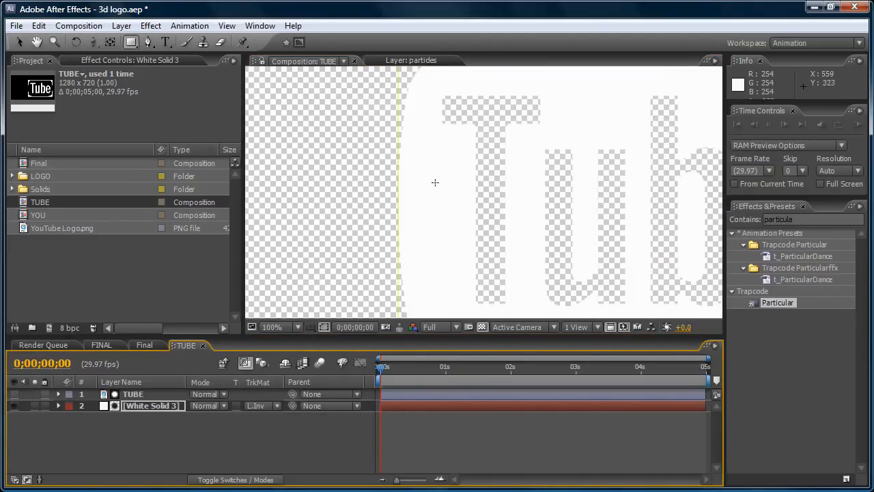
click(481, 326)
scroll(440, 124, down, 2)
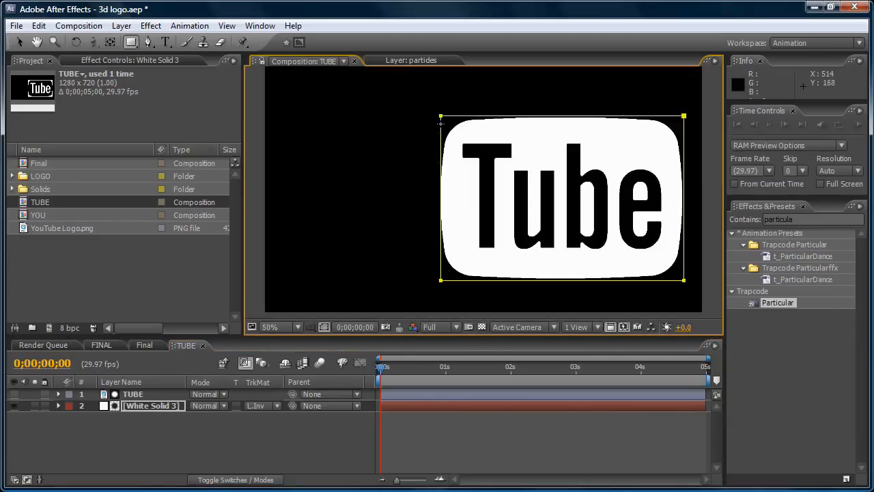
Move the mask's upper-left and lower-left corner points slightly outward with the Pen tool to clear the badge's edge.
click(149, 41)
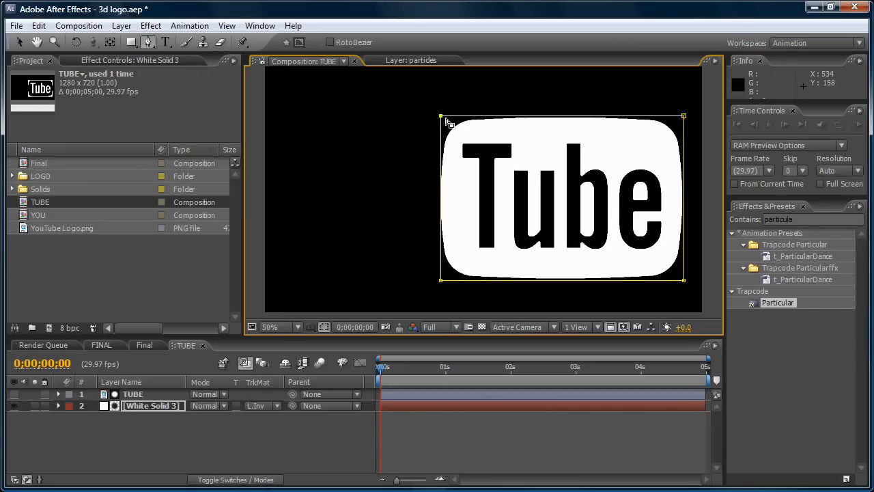
drag(441, 116, 442, 116)
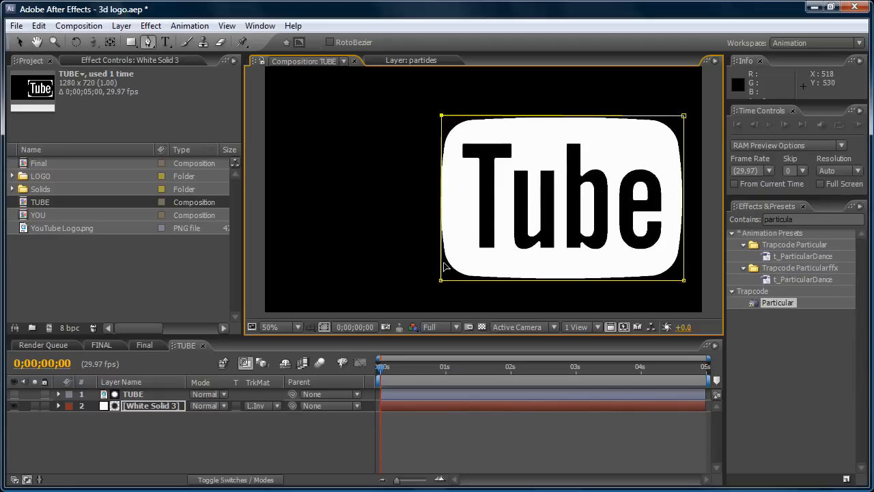
drag(441, 282, 436, 280)
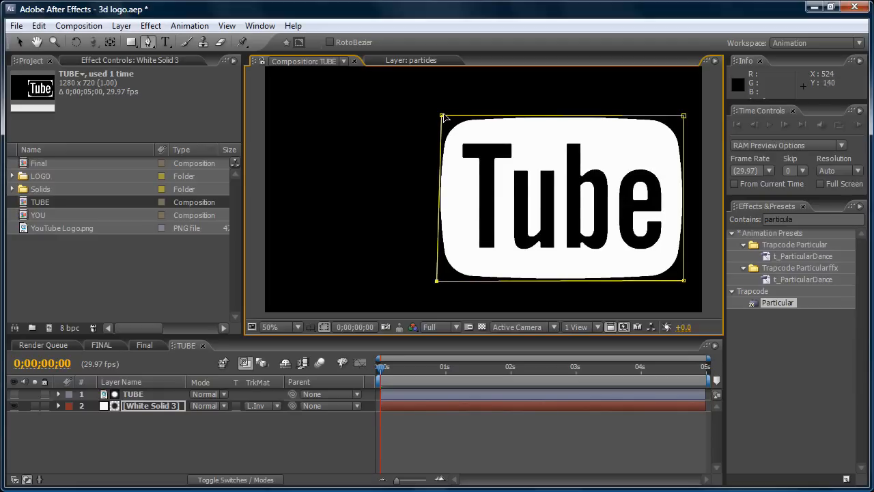
drag(441, 116, 439, 113)
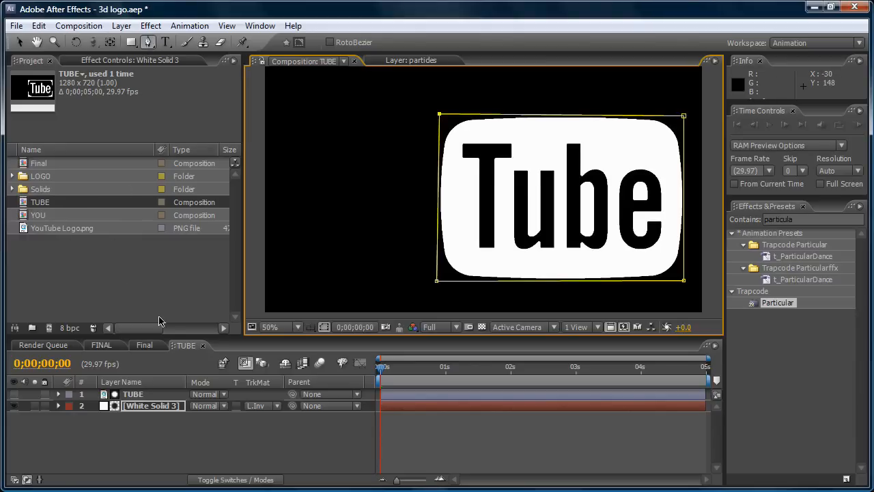
Close the TUBE composition and inspect the combined logo in Final against a black background.
click(202, 346)
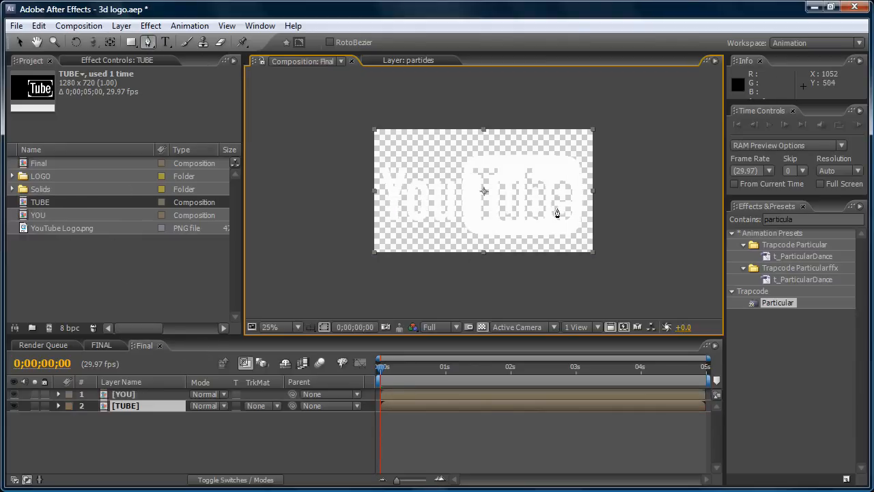
click(482, 326)
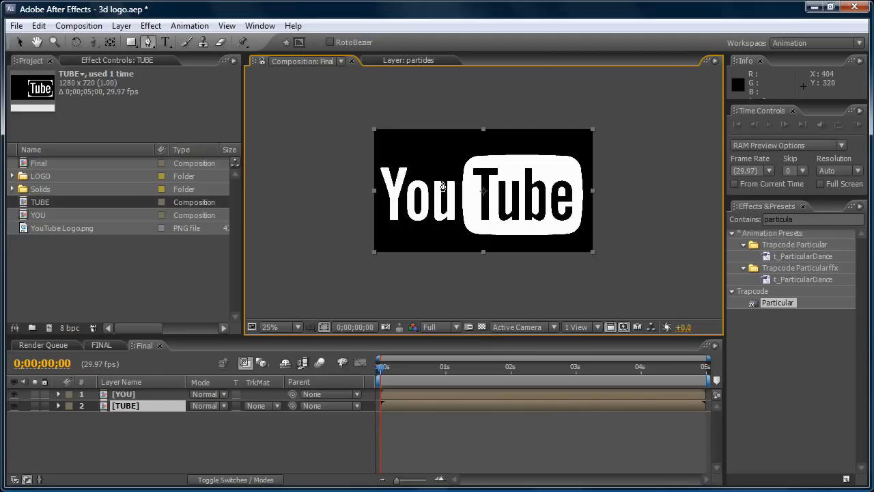
scroll(441, 184, up, 2)
scroll(441, 184, up, 2)
scroll(441, 185, down, 4)
Create a composition-sized black (000000) solid named YOU in the Final composition.
click(125, 26)
mouse_move(119, 43)
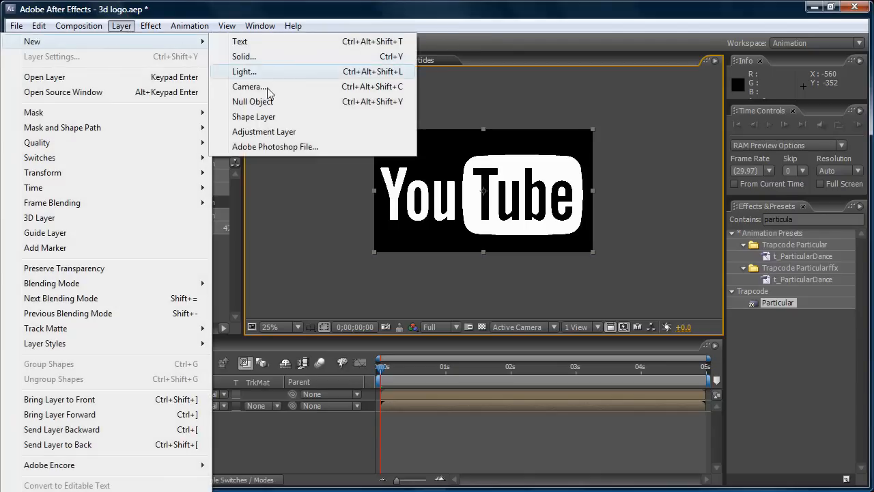
click(257, 61)
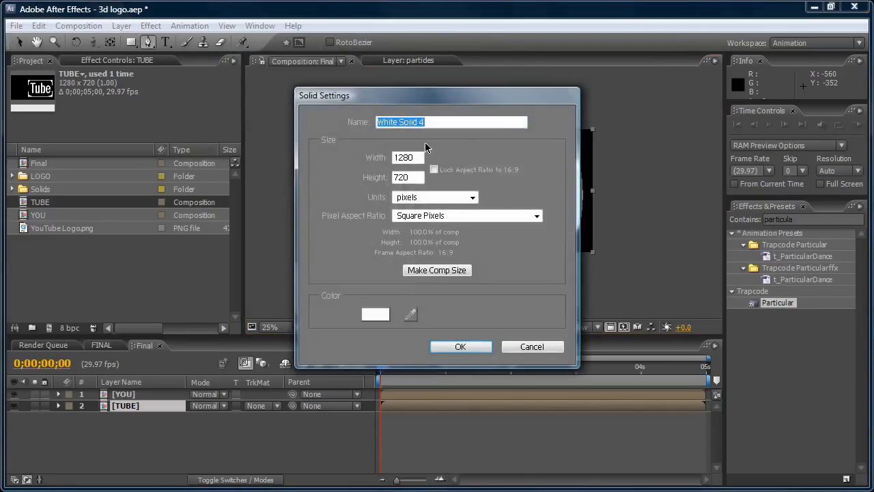
text(YOU)
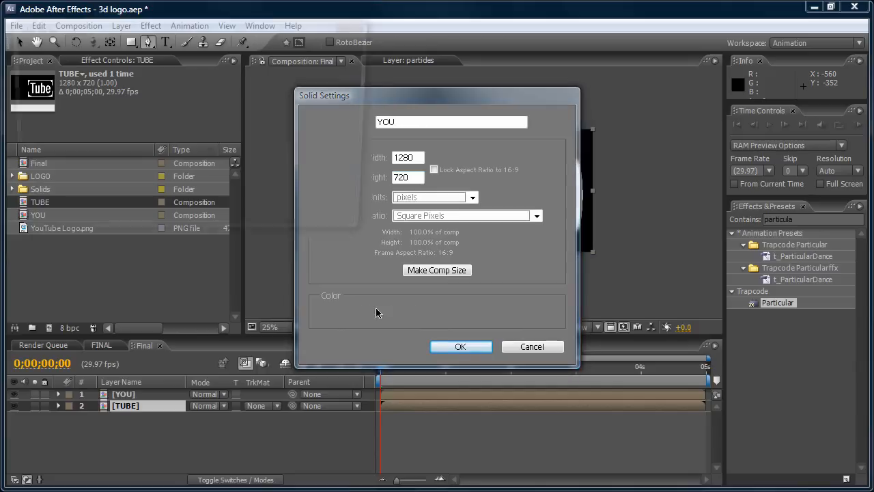
click(375, 314)
click(184, 214)
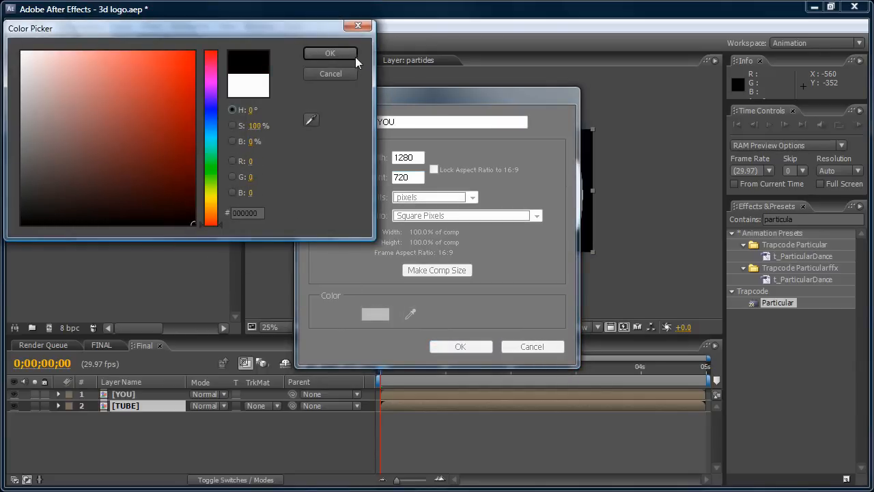
click(330, 53)
click(437, 272)
click(460, 346)
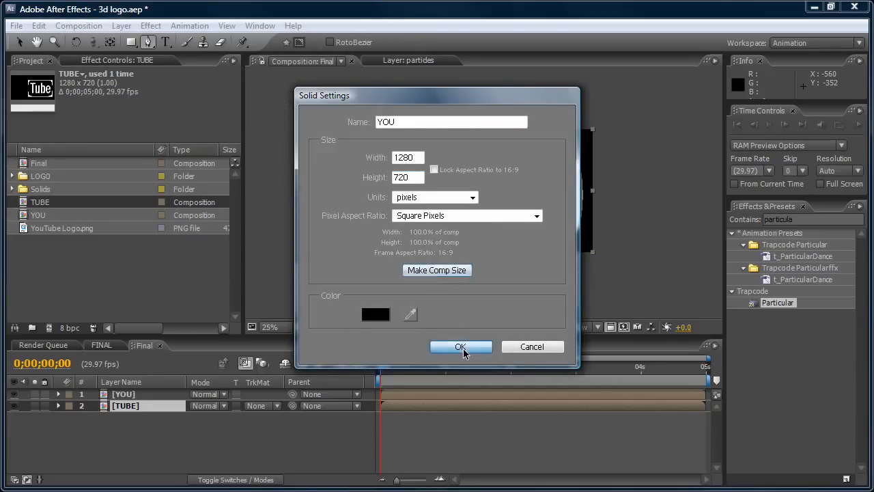
Find the Shatter effect, apply it to the black YOU solid and set its view to Rendered.
click(792, 219)
text(shatte)
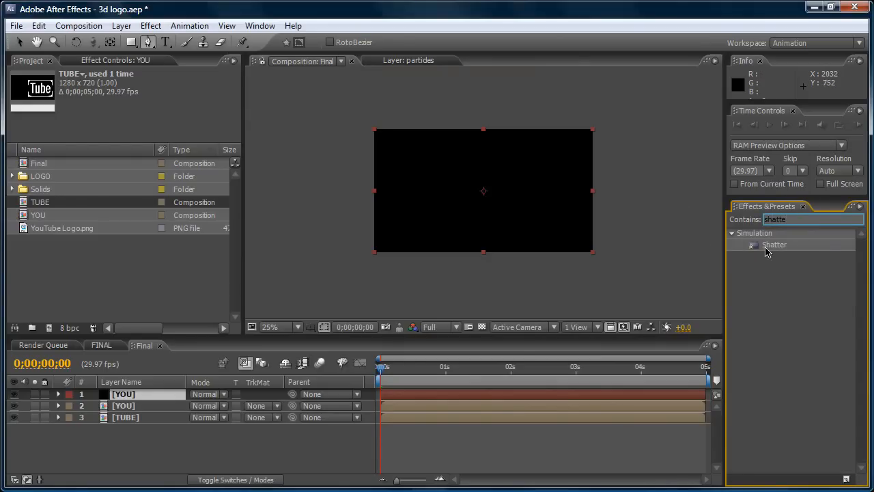
drag(771, 246, 498, 185)
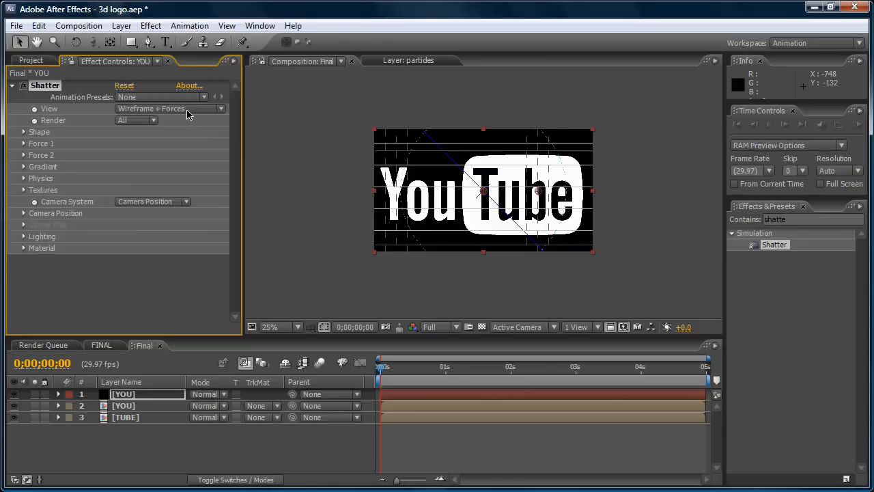
click(189, 115)
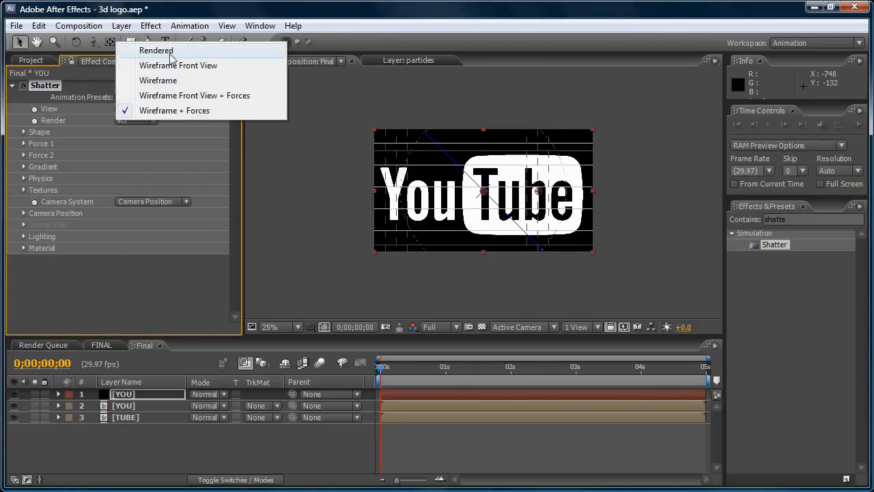
click(172, 51)
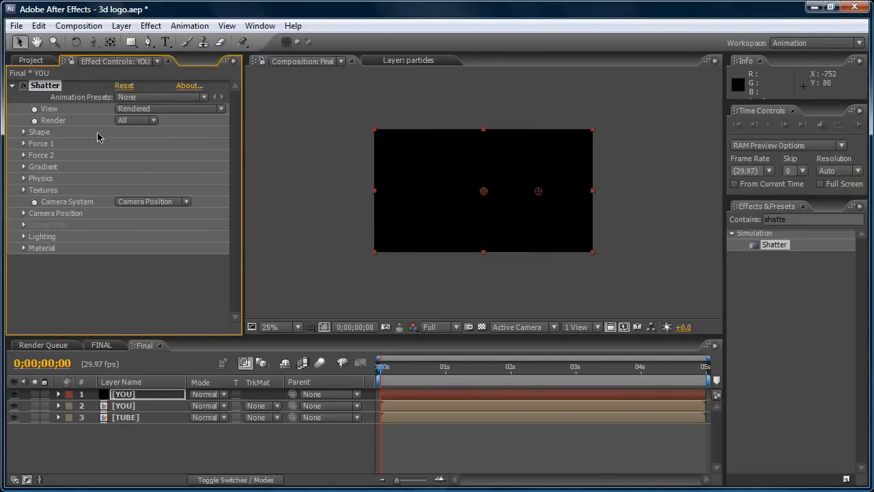
Set Shatter's shape pattern to Custom with layer 2. YOU as the custom shatter map, and inspect the lettering over the transparency grid.
click(25, 132)
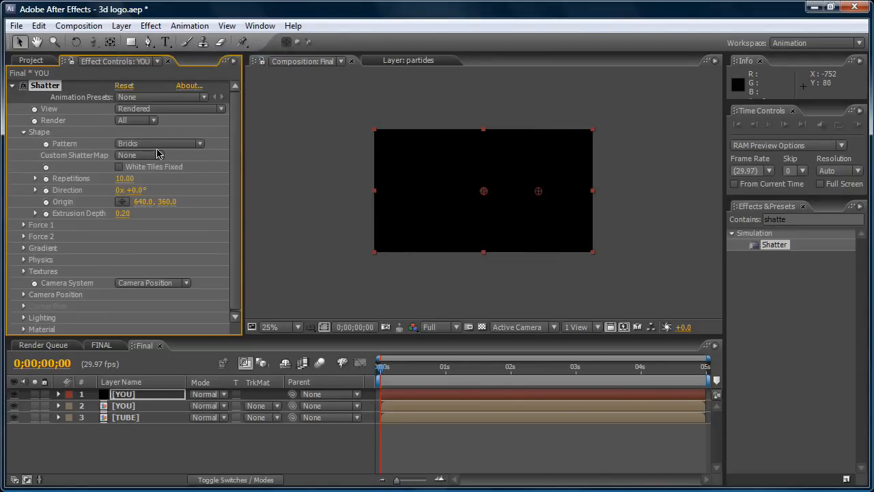
click(160, 150)
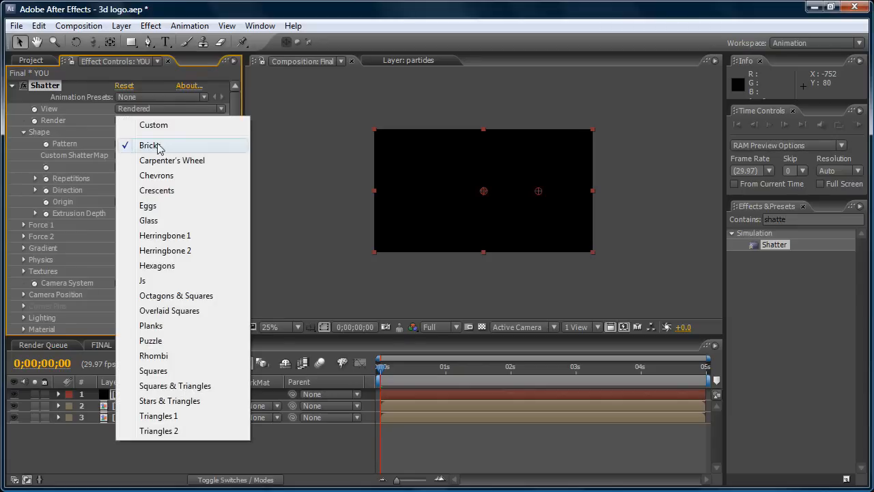
click(156, 126)
click(145, 155)
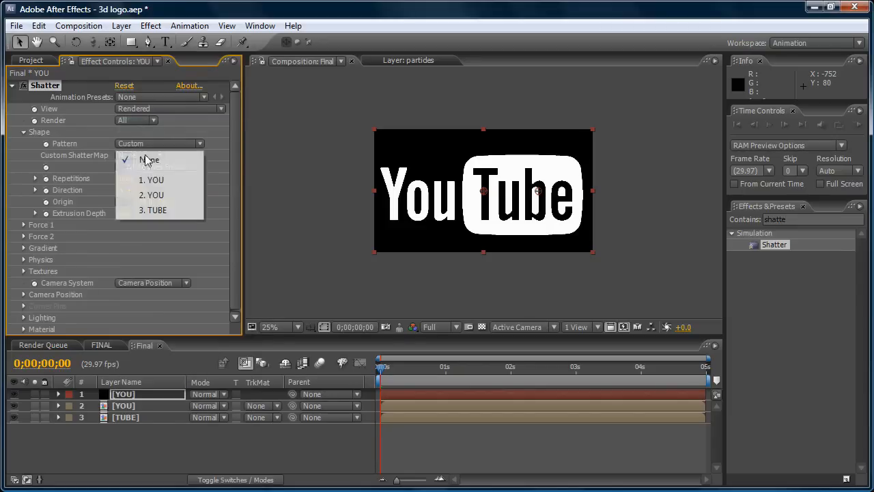
click(157, 196)
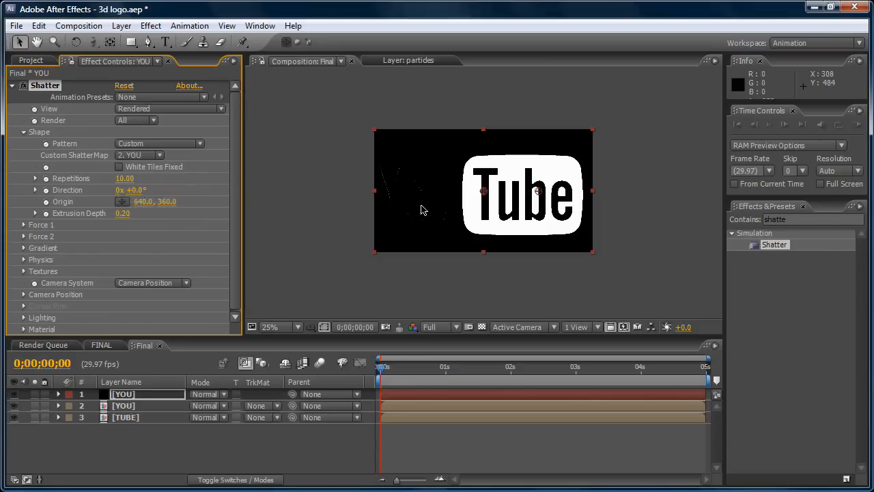
click(482, 327)
key(period)
key(period)
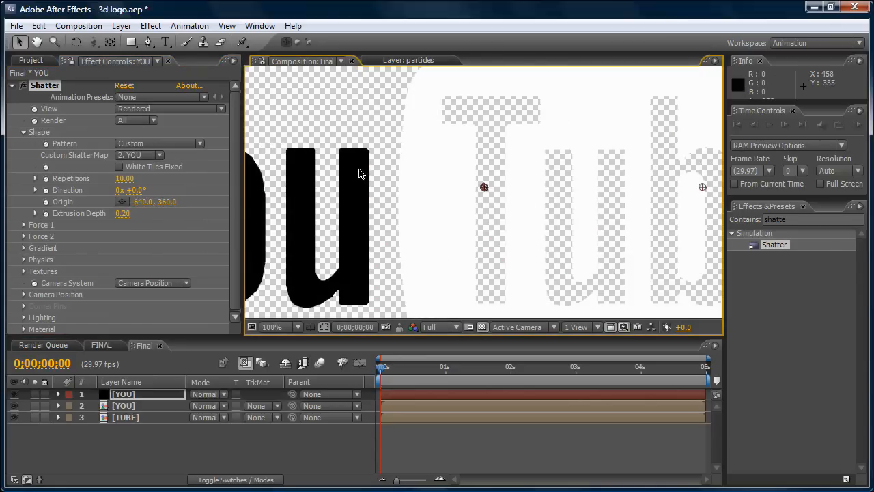
key(comma)
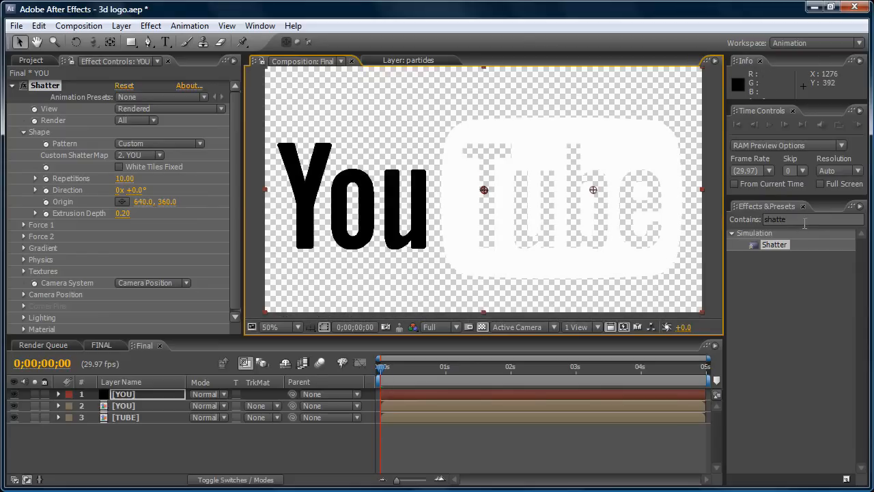
Create a 1280 x 720 red (FE0101) solid named TUBE in the Final composition.
click(122, 27)
mouse_move(112, 41)
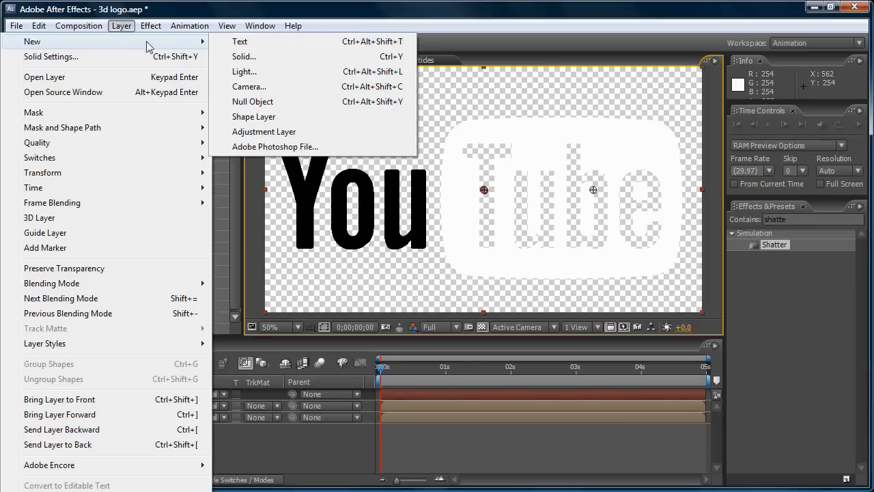
click(286, 57)
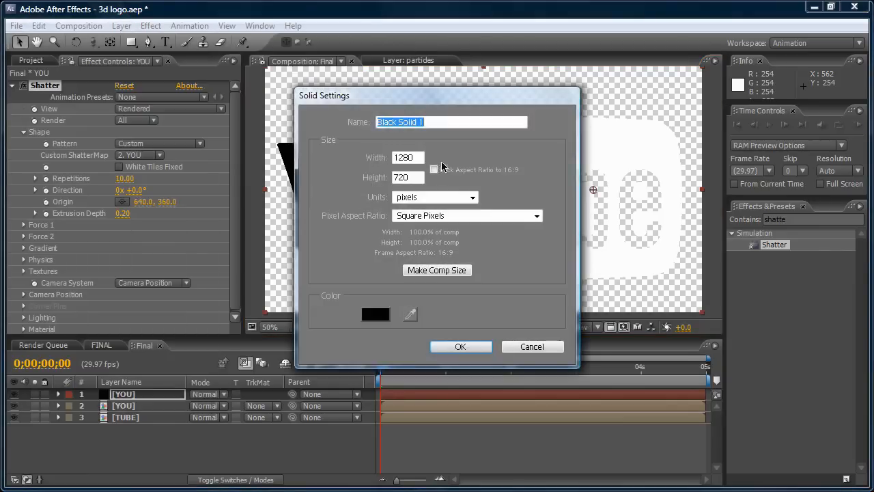
text(TUBE)
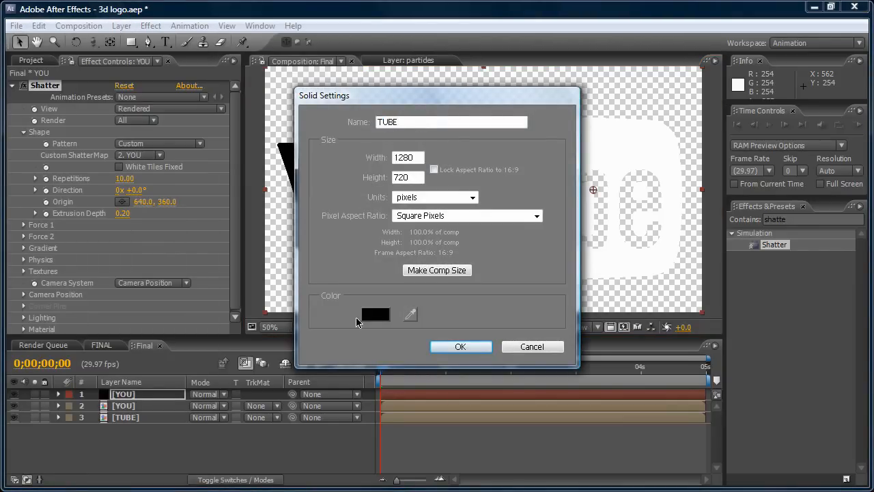
click(375, 316)
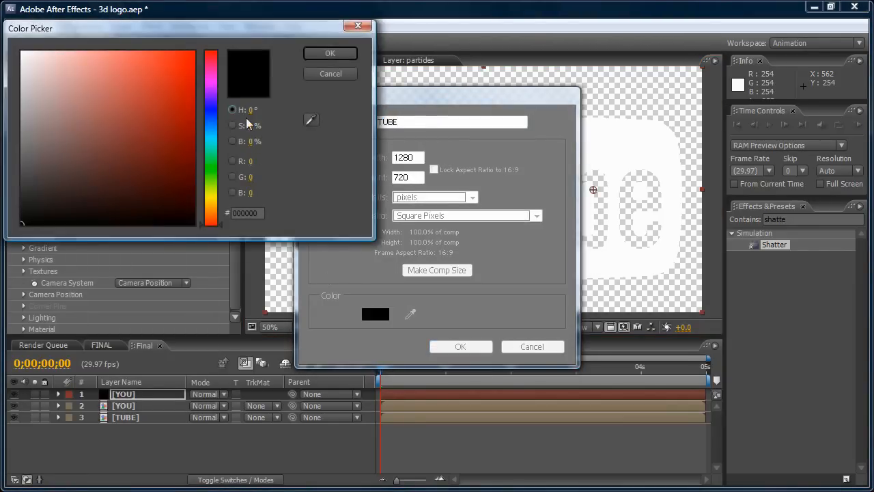
click(194, 52)
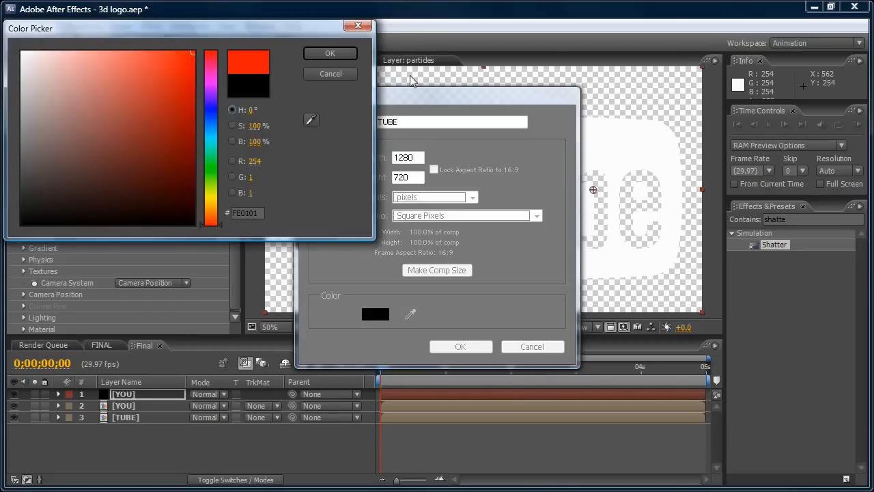
click(330, 53)
click(461, 346)
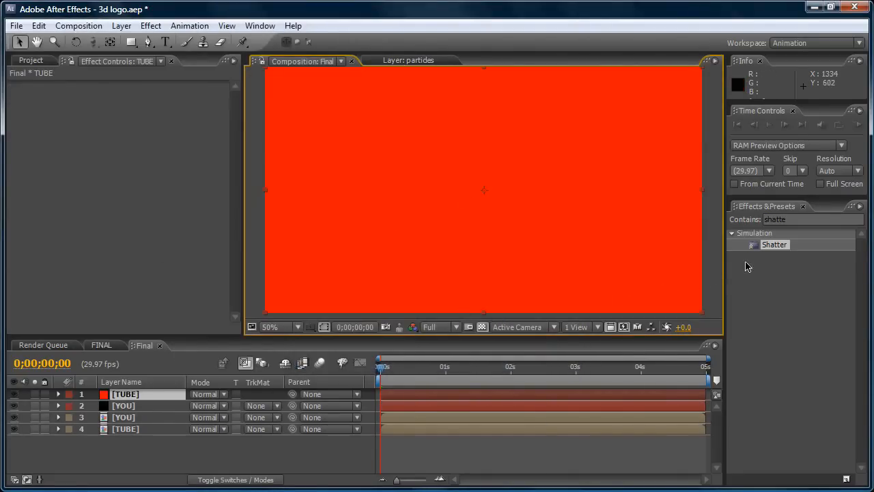
Apply the Shatter effect to the red TUBE solid and set its view to Rendered.
drag(771, 250, 586, 195)
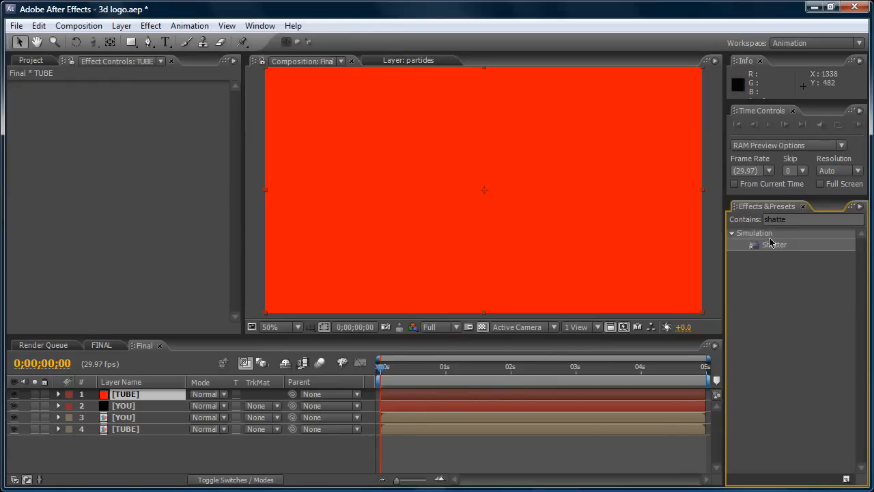
drag(782, 250, 594, 185)
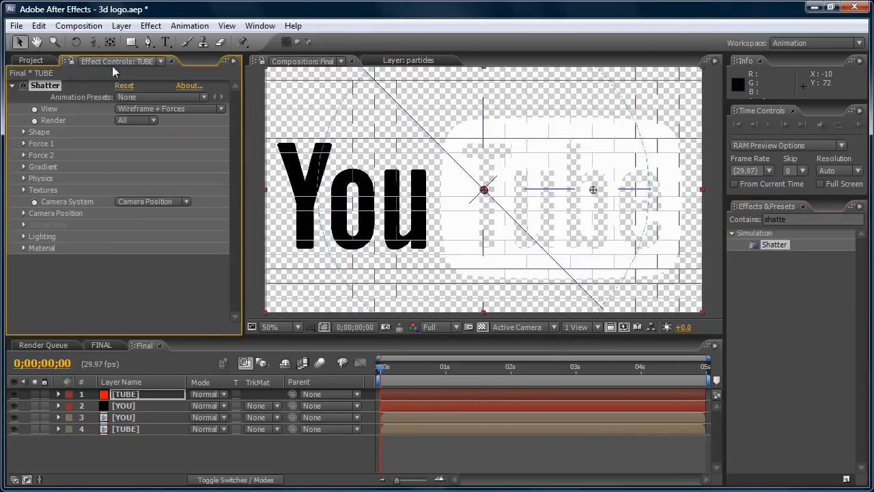
click(166, 110)
click(164, 50)
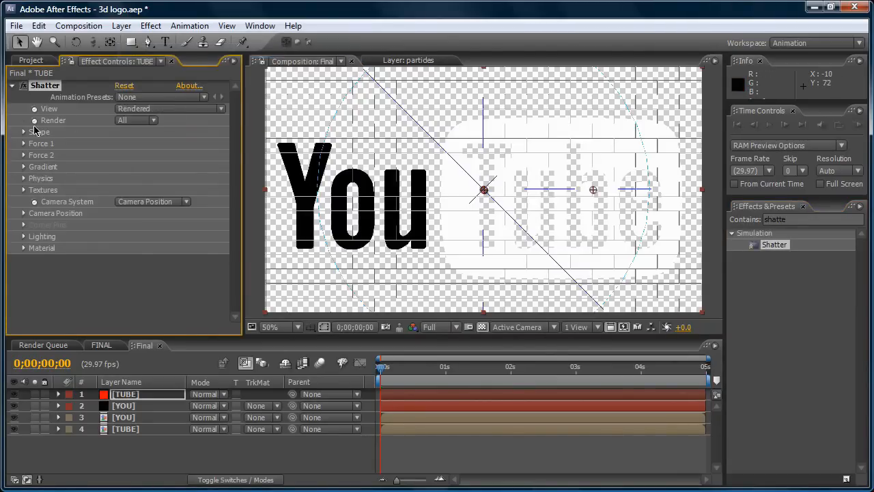
Set the TUBE solid's Shatter shape pattern to Custom with layer 4. TUBE as the custom shatter map.
click(24, 133)
click(158, 144)
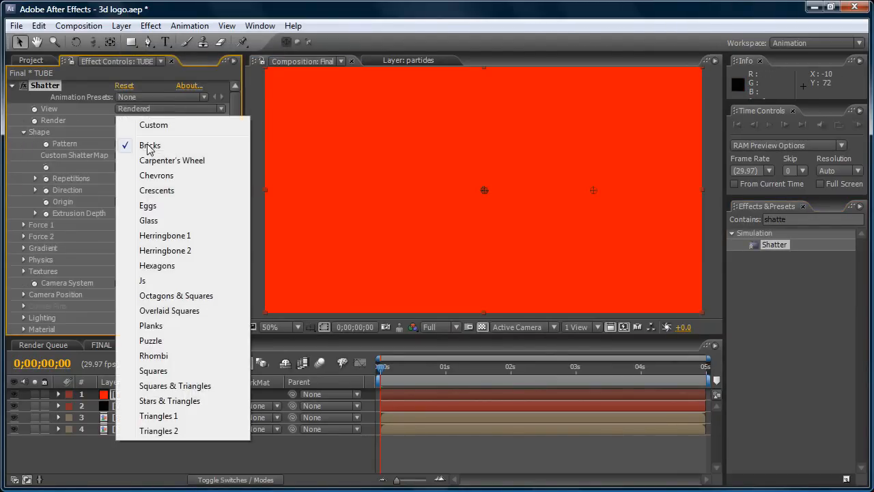
click(155, 129)
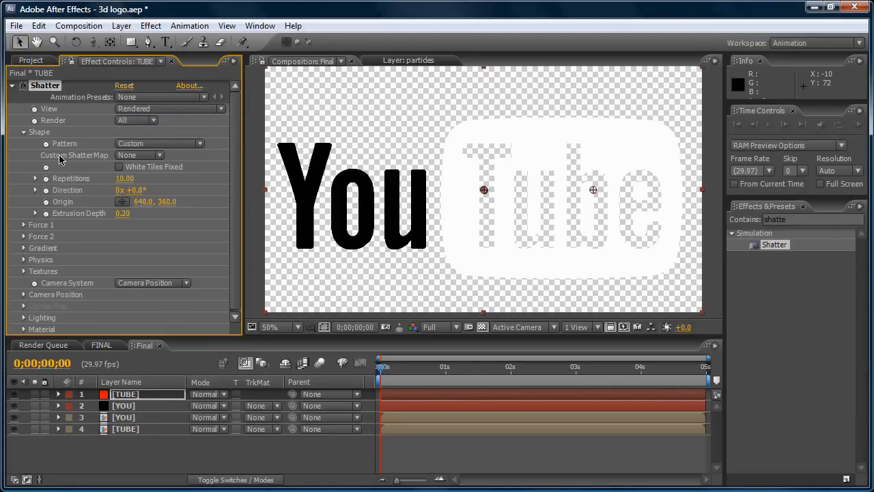
click(141, 156)
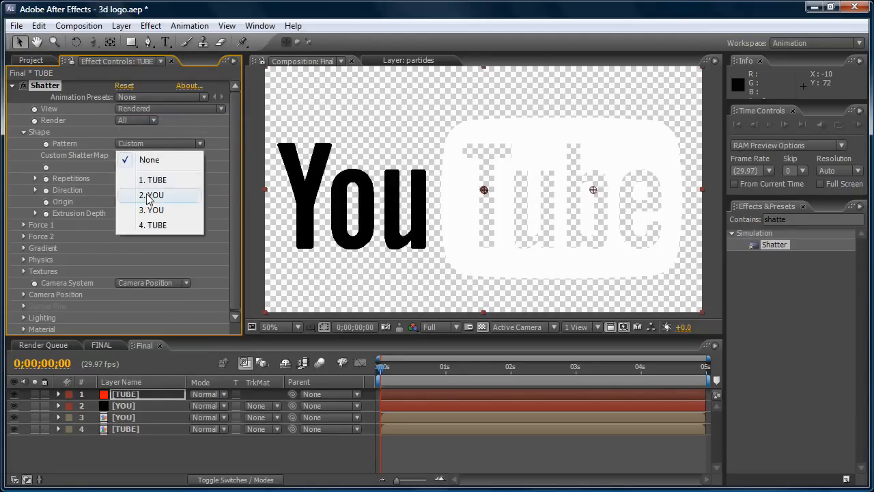
click(158, 225)
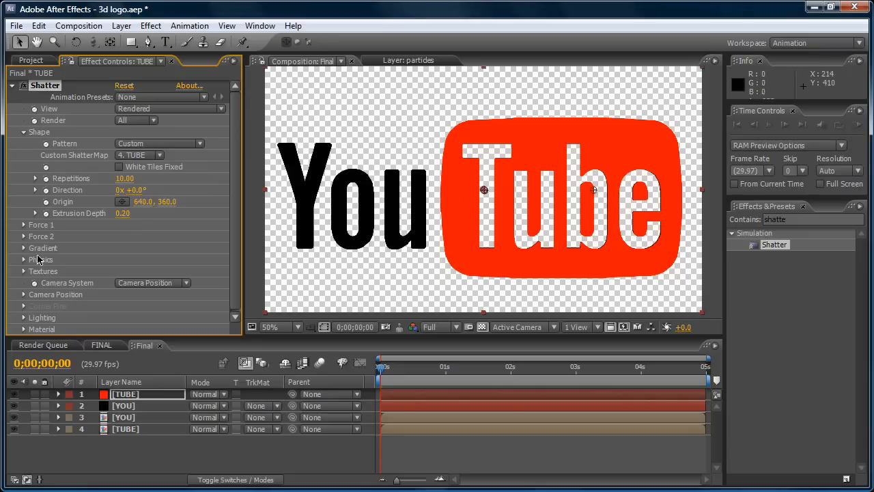
Hide the YOU and TUBE composition layers and place the red TUBE solid below the black YOU solid.
click(14, 421)
click(14, 429)
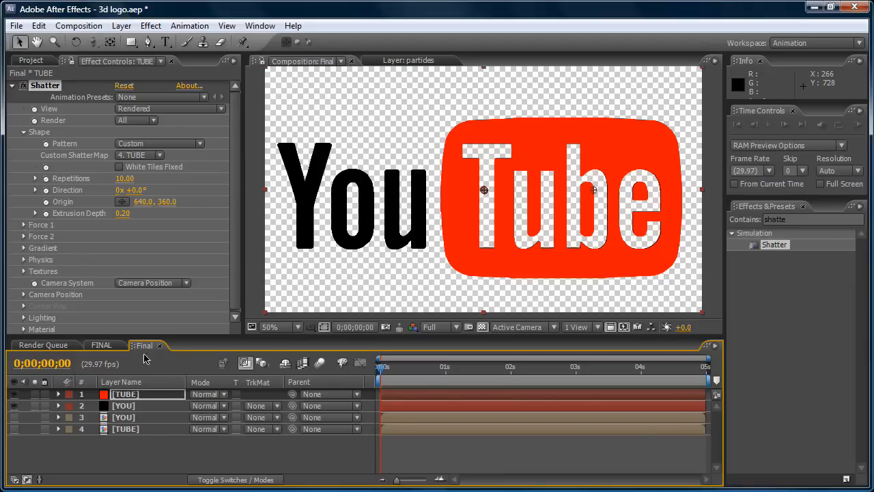
mouse_move(129, 394)
mouse_down()
mouse_move(129, 418)
mouse_move(125, 410)
mouse_up()
Set the depth, radius and strength of Force 1 to 0 in the black YOU solid's Shatter effect.
click(127, 394)
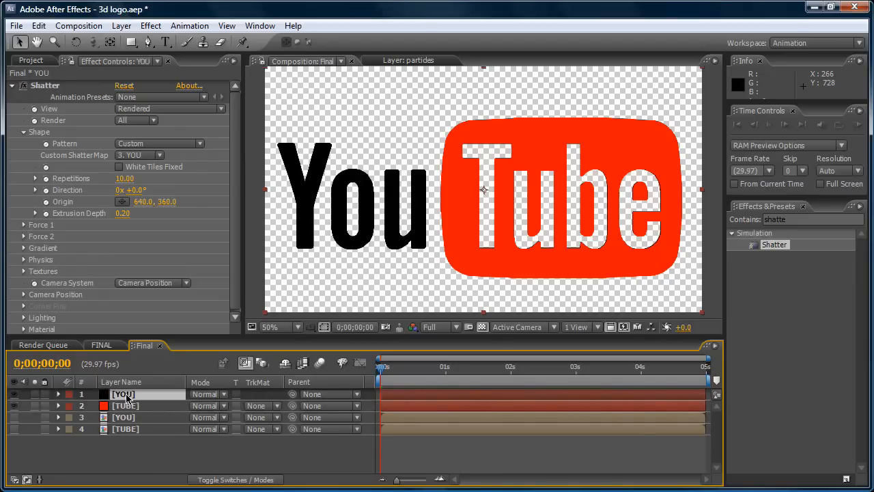
click(24, 226)
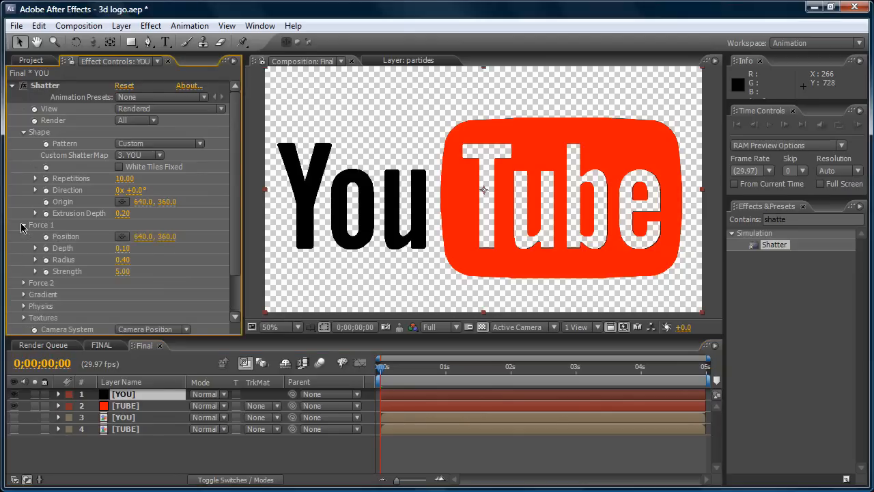
click(24, 283)
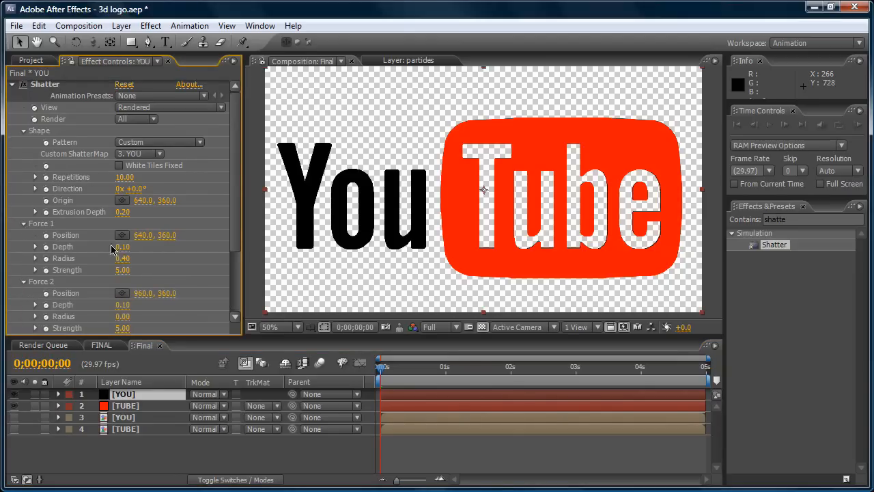
click(123, 248)
text(0)
click(122, 258)
text(0)
click(123, 270)
text(0)
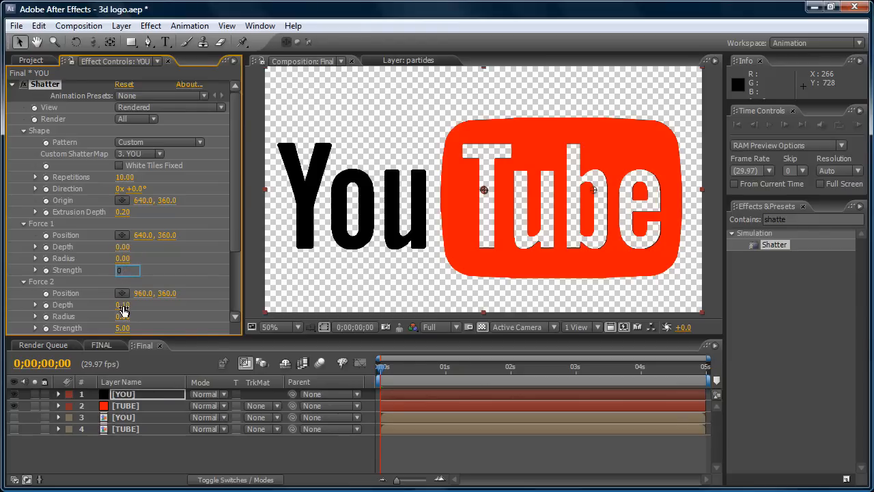
Set the depth, radius and strength of Force 2 to 0 in the YOU solid's Shatter effect.
click(123, 306)
text(0)
click(123, 317)
click(123, 328)
text(0)
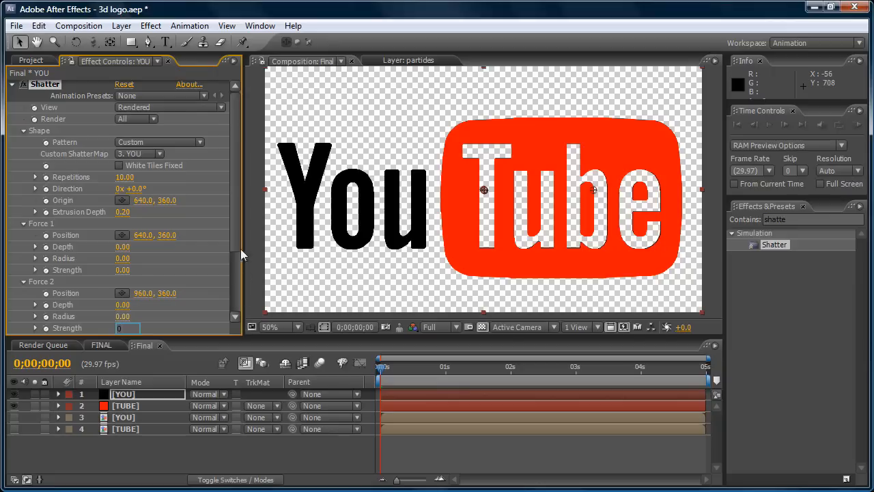
drag(235, 239, 238, 288)
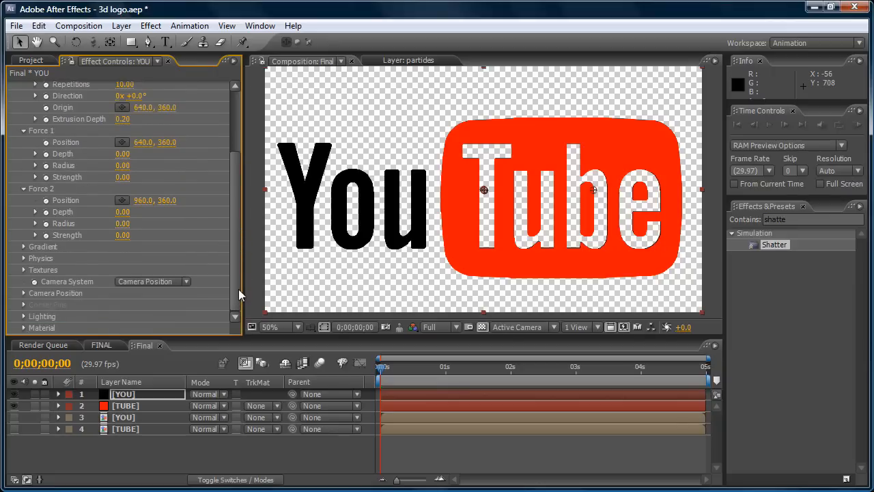
Set the depth, radius and strength of Force 1 to 0 in the red TUBE solid's Shatter effect.
click(145, 409)
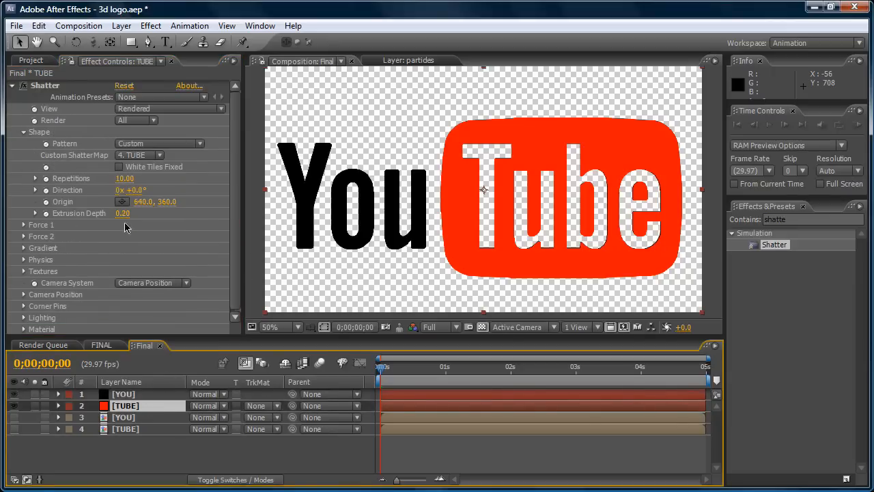
click(24, 225)
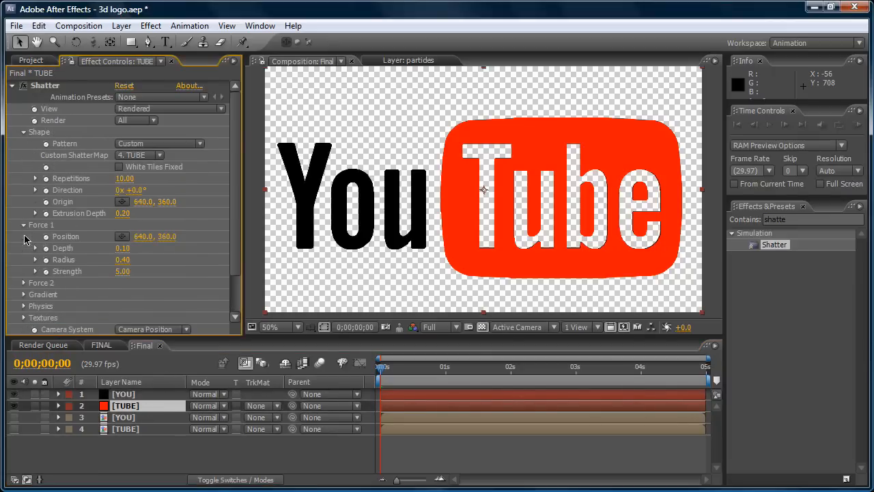
click(24, 282)
click(122, 247)
text(0)
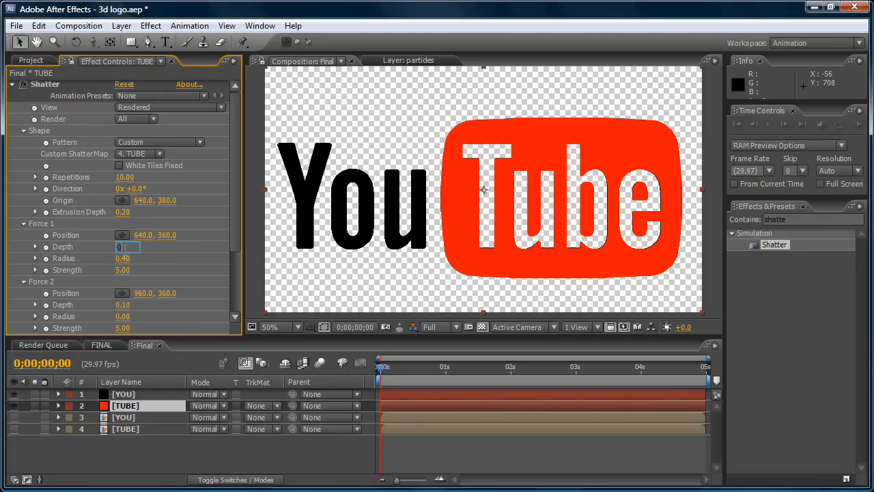
click(121, 261)
text(0)
click(127, 271)
text(0)
Set the TUBE solid's Force 2 depth, radius and strength to 0 and collapse its Shatter settings.
click(122, 306)
text(0)
click(123, 316)
text(0)
click(127, 328)
text(0)
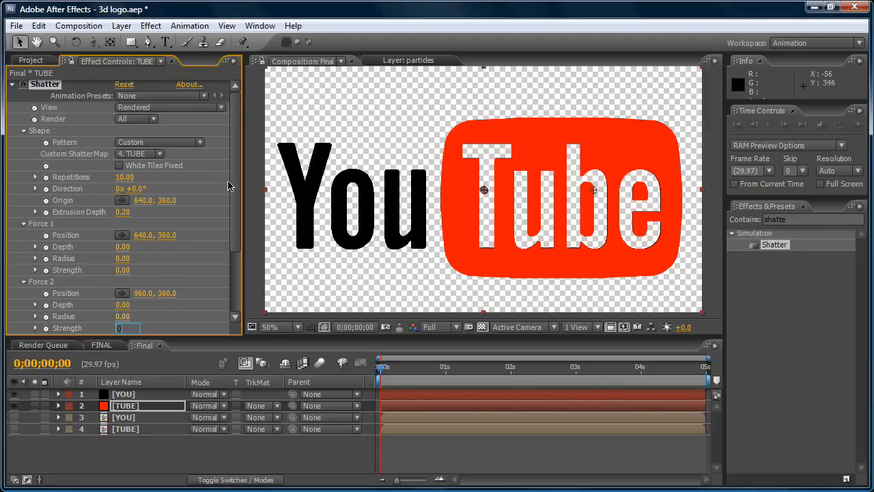
drag(236, 170, 233, 130)
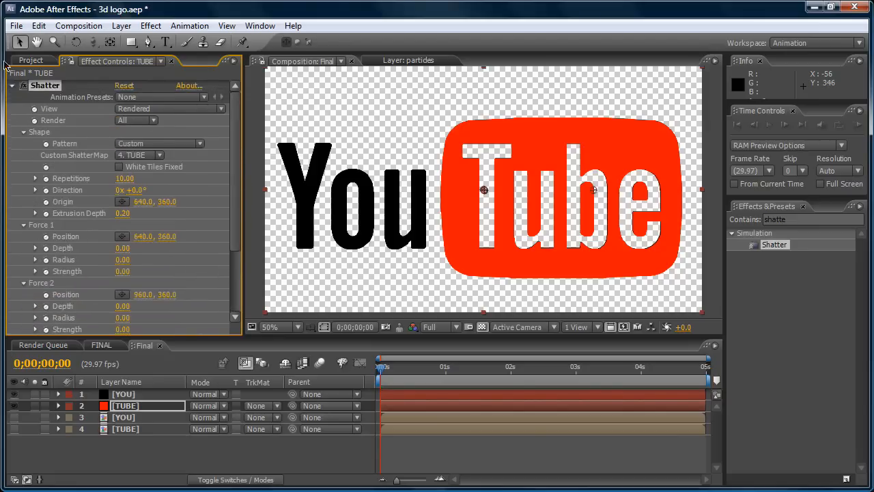
click(12, 87)
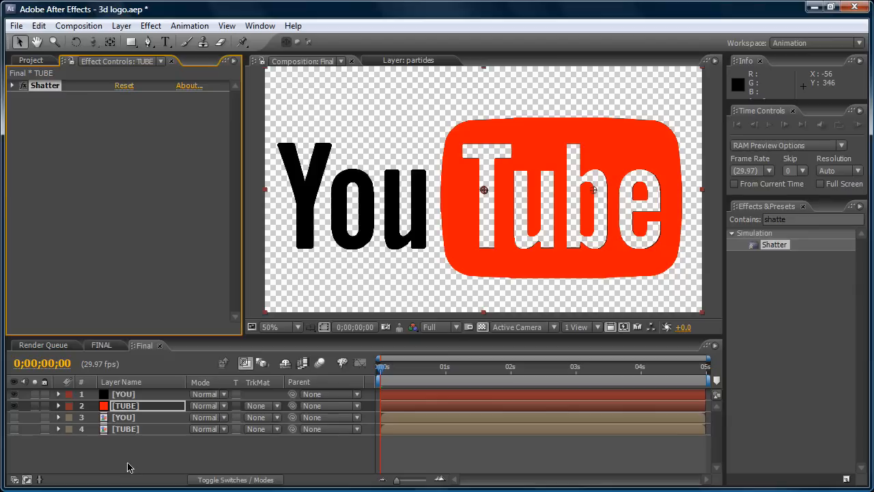
Add a camera with the 35mm preset to the Final composition and orbit it slightly around the logo.
click(127, 467)
click(122, 25)
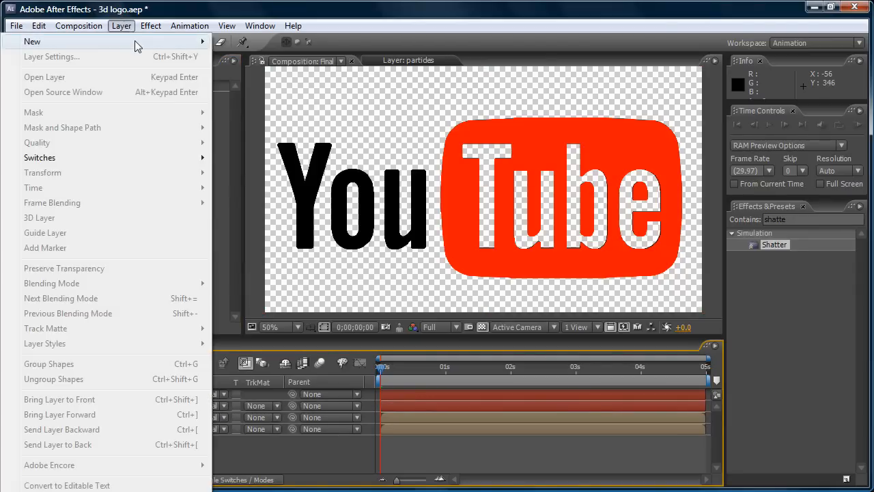
mouse_move(137, 46)
click(252, 85)
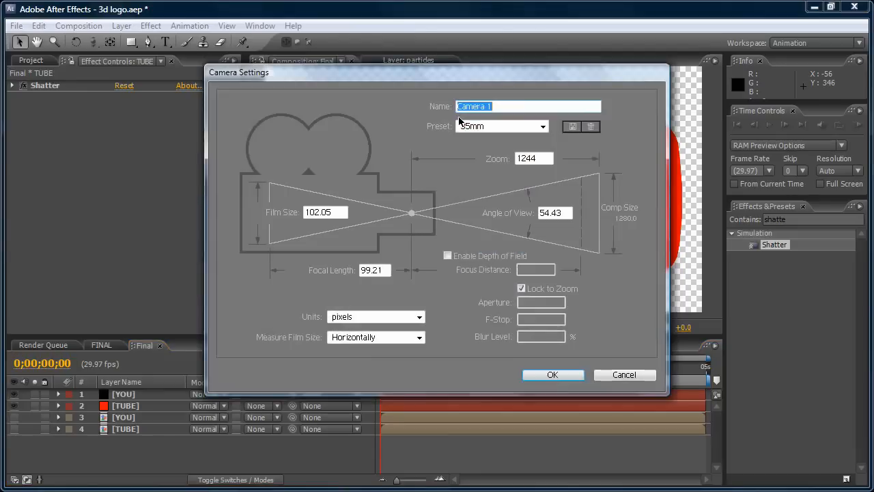
click(552, 374)
drag(91, 42, 121, 46)
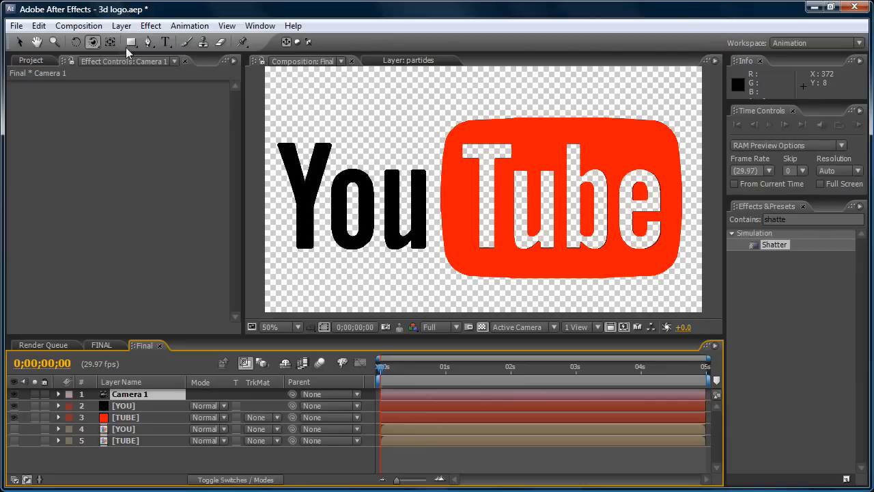
click(453, 233)
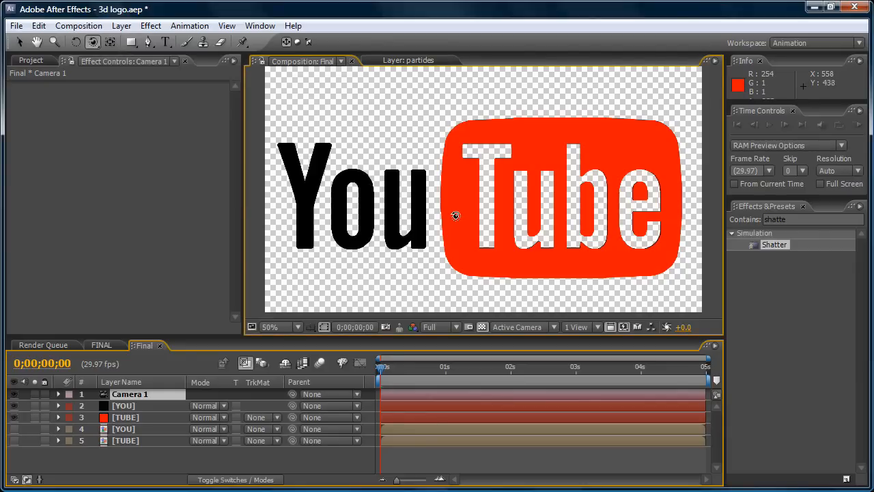
Collapse the black YOU solid's Shatter shape and force settings and set its camera system to Comp Camera.
click(146, 408)
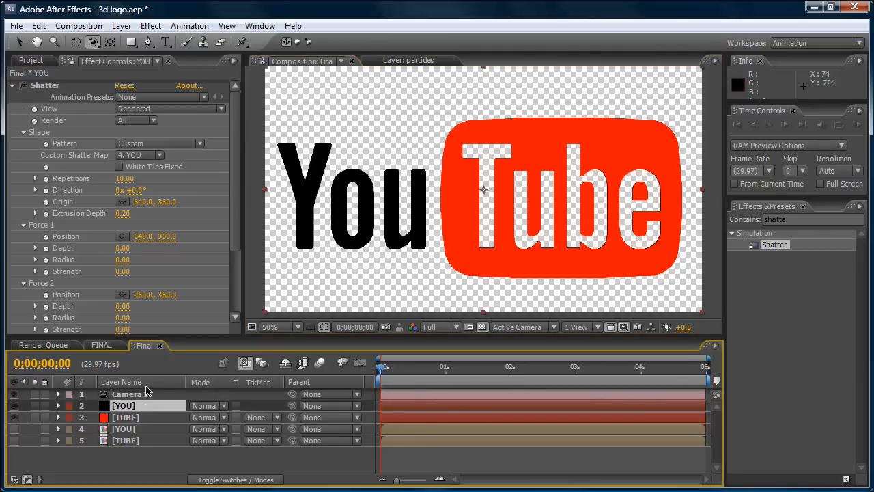
click(12, 86)
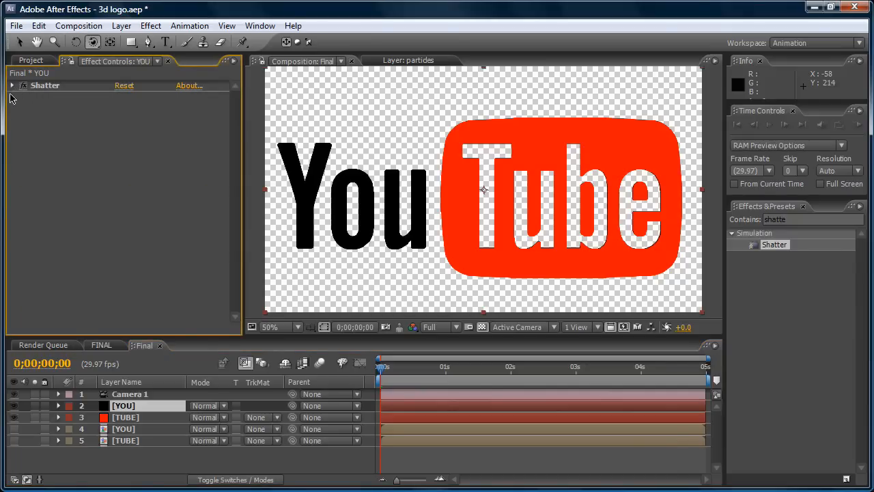
click(12, 85)
click(23, 132)
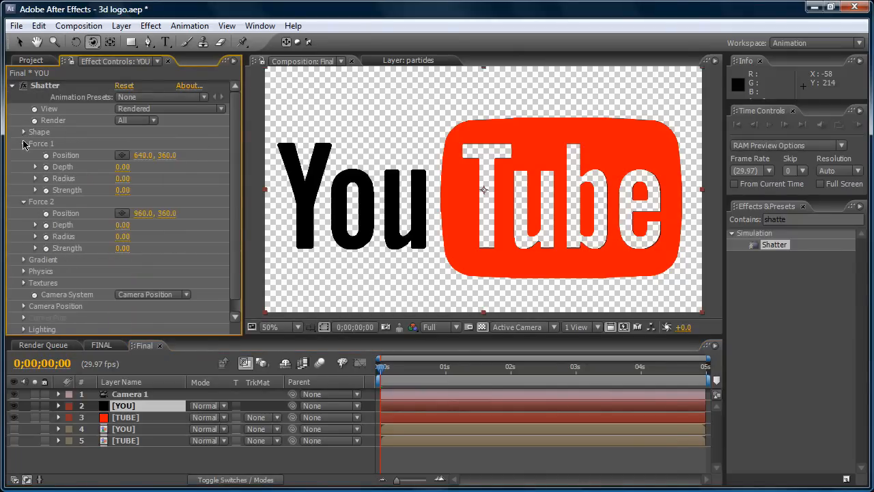
click(24, 144)
click(24, 156)
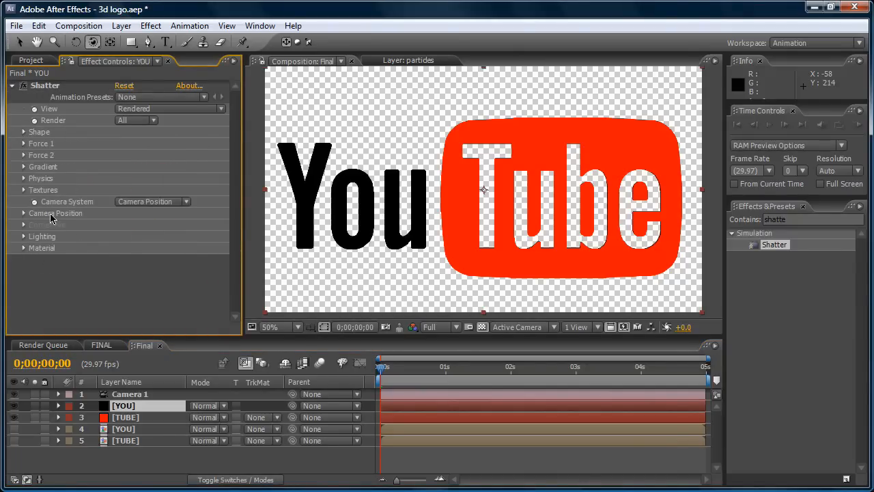
click(164, 201)
click(169, 236)
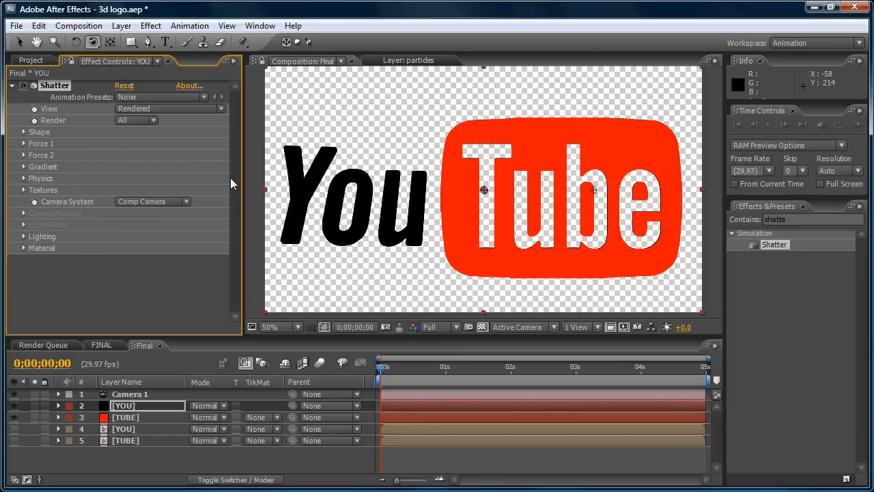
Collapse the red TUBE solid's Shatter force settings and set its camera system to Comp Camera.
click(130, 417)
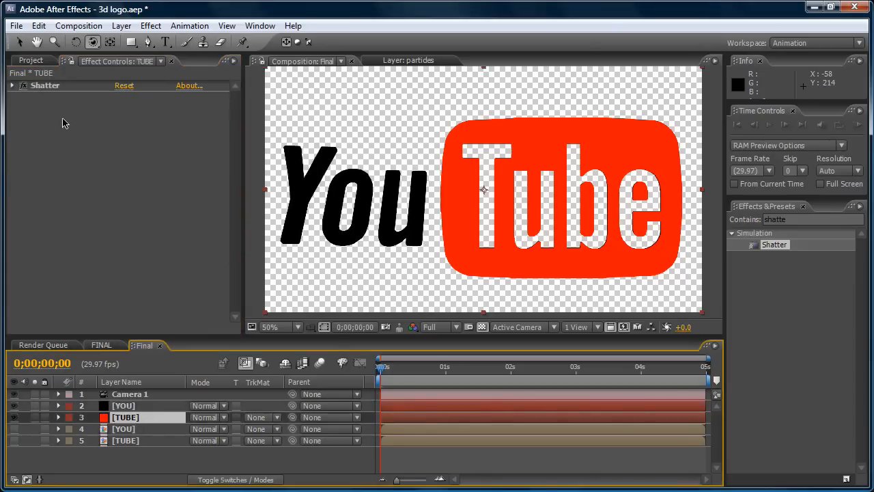
click(12, 86)
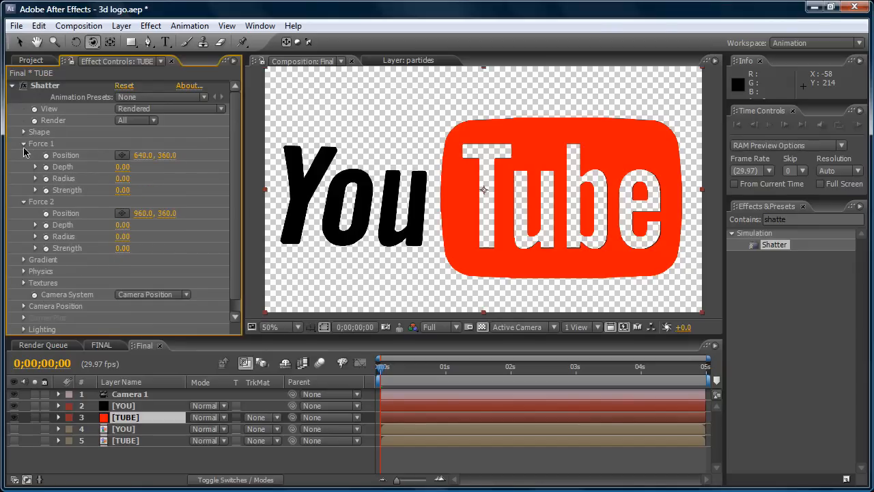
click(24, 144)
click(24, 156)
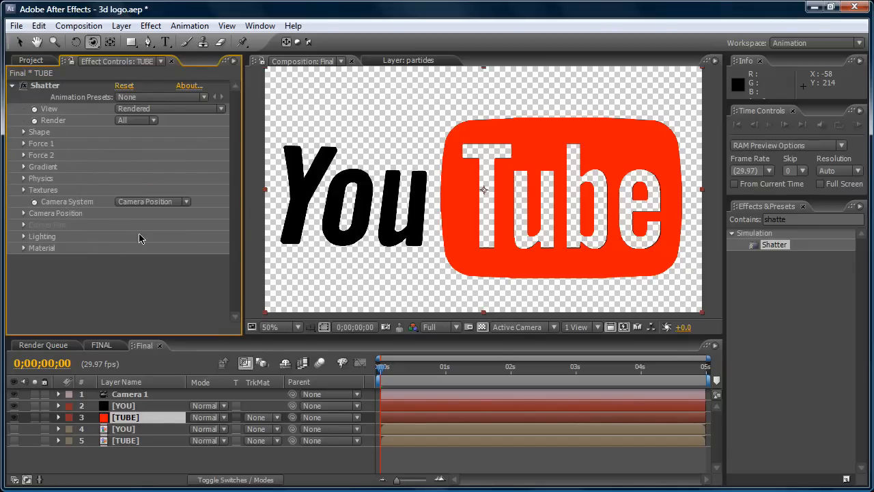
click(145, 202)
click(179, 236)
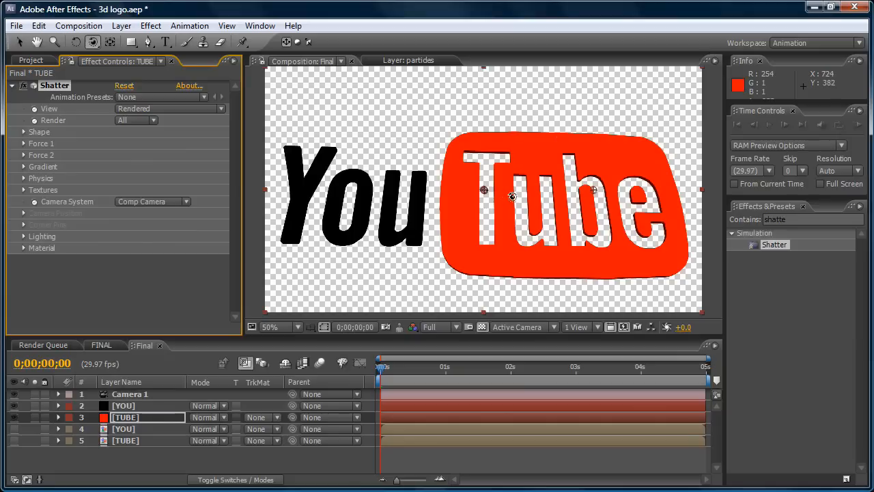
Orbit the camera to tilt the whole logo and examine its extruded edges at 100% magnification.
drag(512, 192, 509, 150)
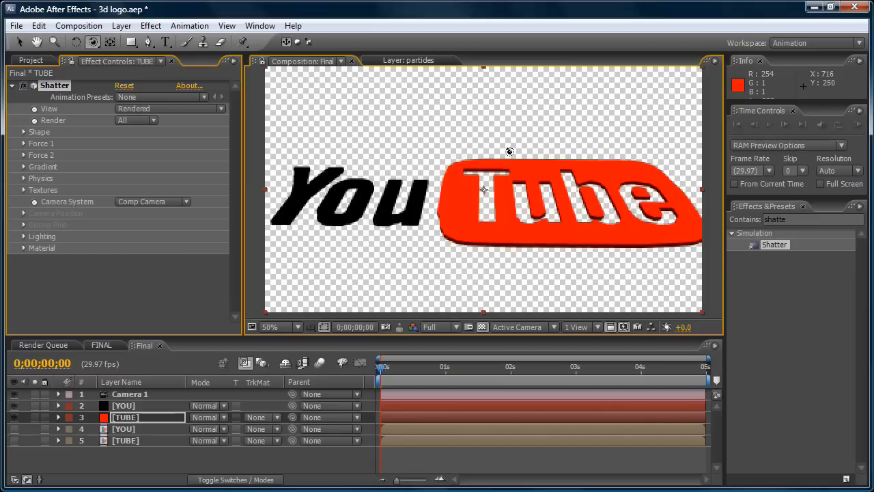
key(period)
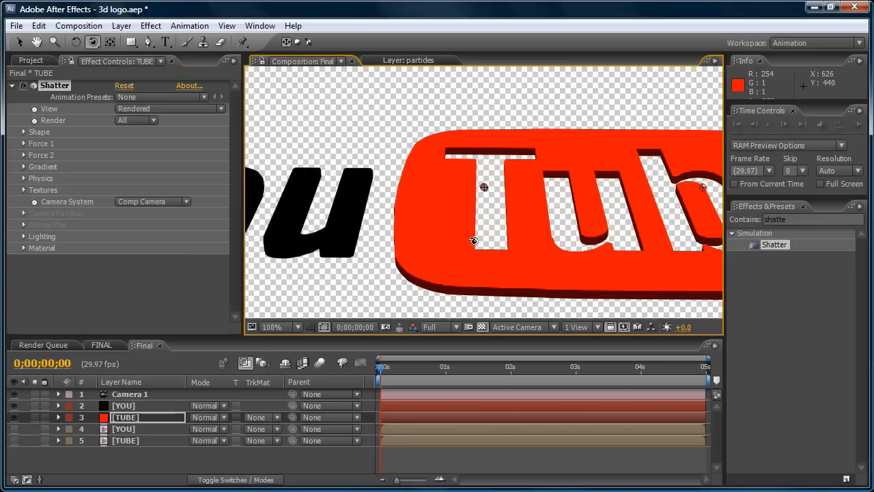
Set the red TUBE solid's Shatter extrusion depth to 0.5.
key(comma)
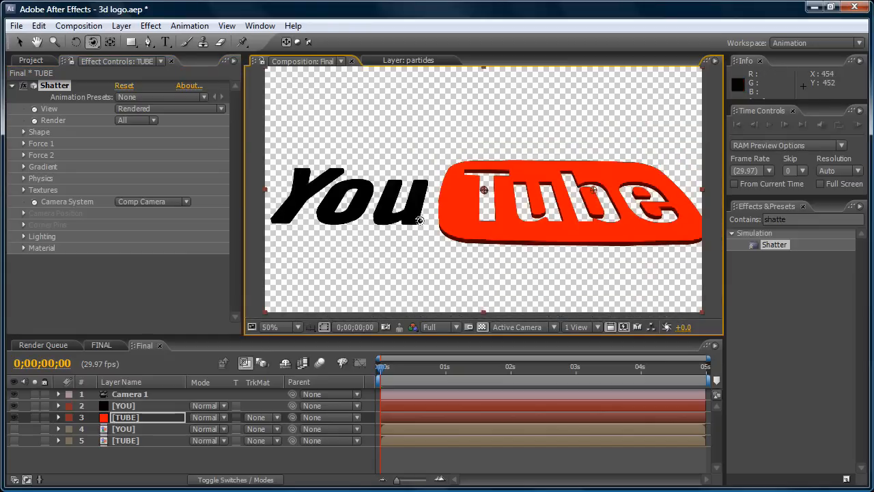
click(23, 133)
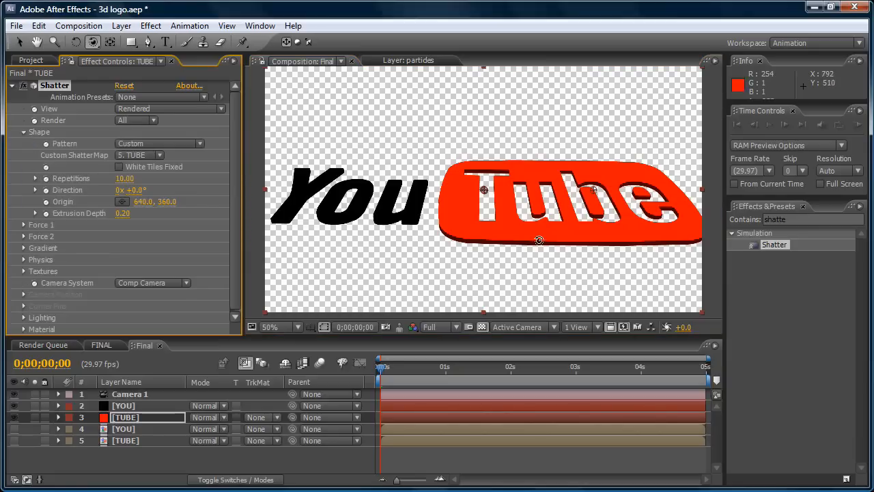
drag(126, 213, 136, 221)
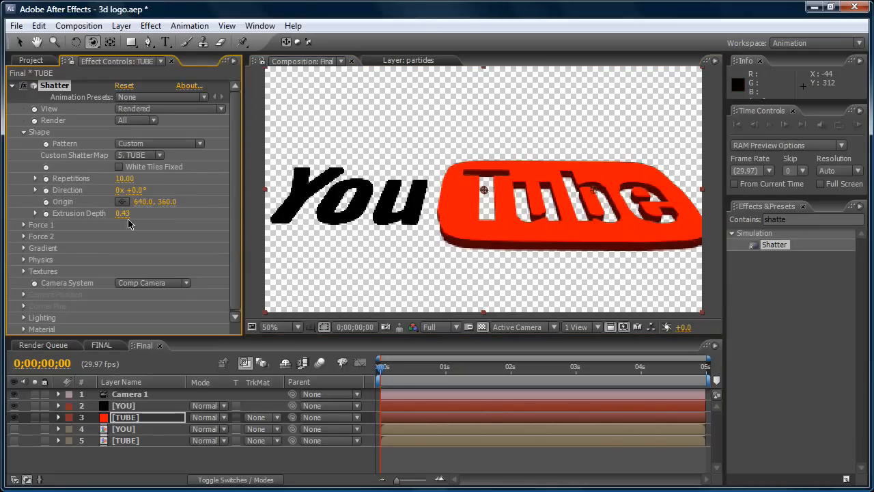
click(124, 213)
text(.5)
key(Return)
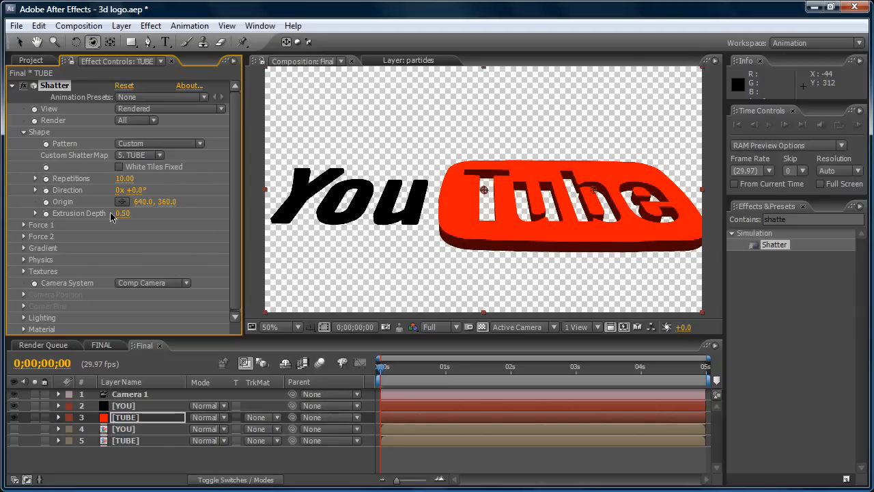
Set the black YOU solid's Shatter extrusion depth to 0.5 and track the camera back so the whole logo fits the frame.
click(151, 405)
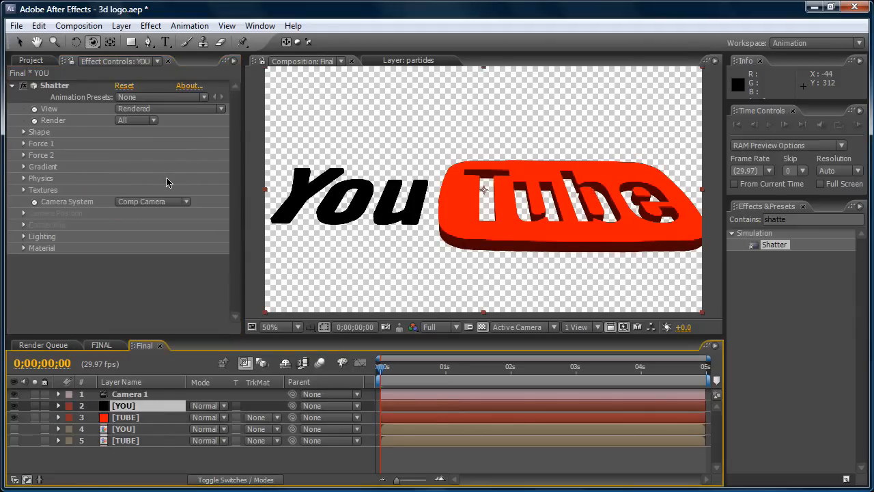
click(23, 132)
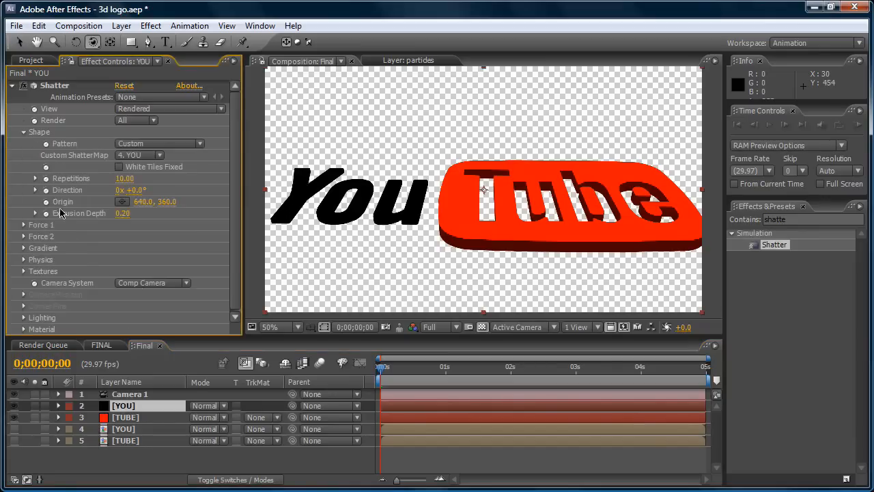
click(122, 213)
text(.55)
key(Return)
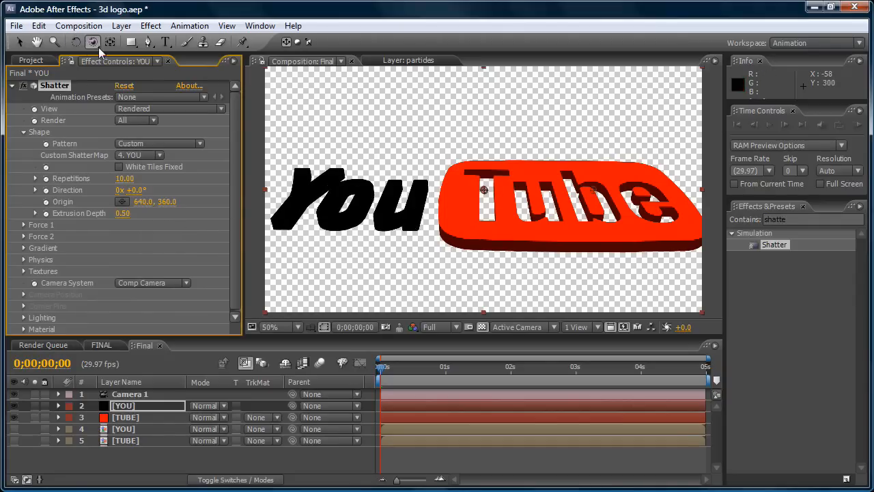
drag(96, 43, 141, 72)
drag(498, 228, 502, 246)
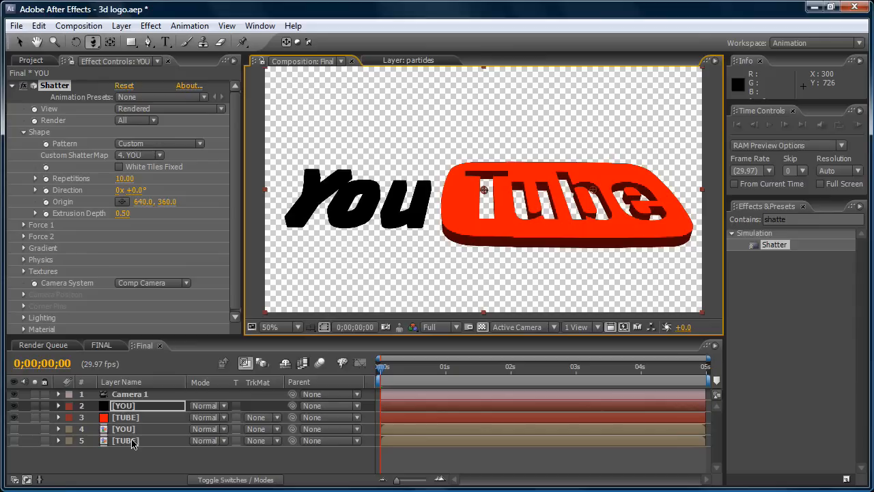
Pre-compose the camera and all YOU and TUBE layers as YOUTUBE, moving all attributes into the new composition.
click(130, 395)
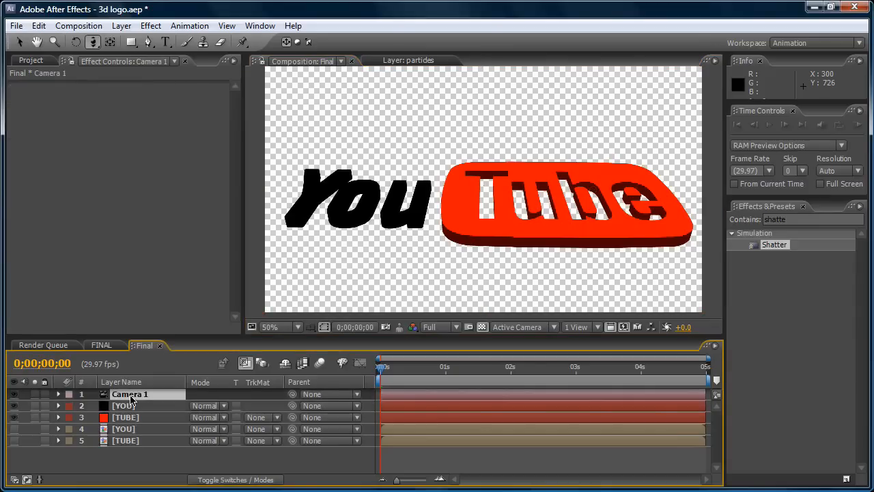
shift+click(135, 442)
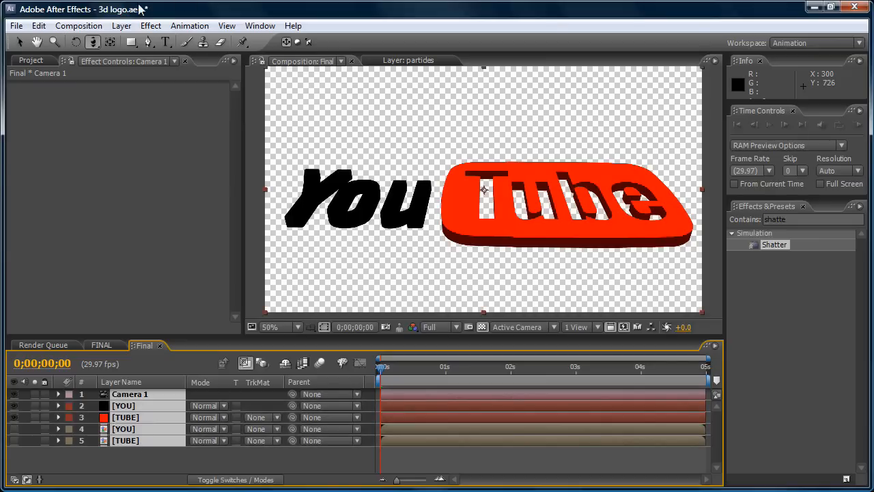
click(121, 26)
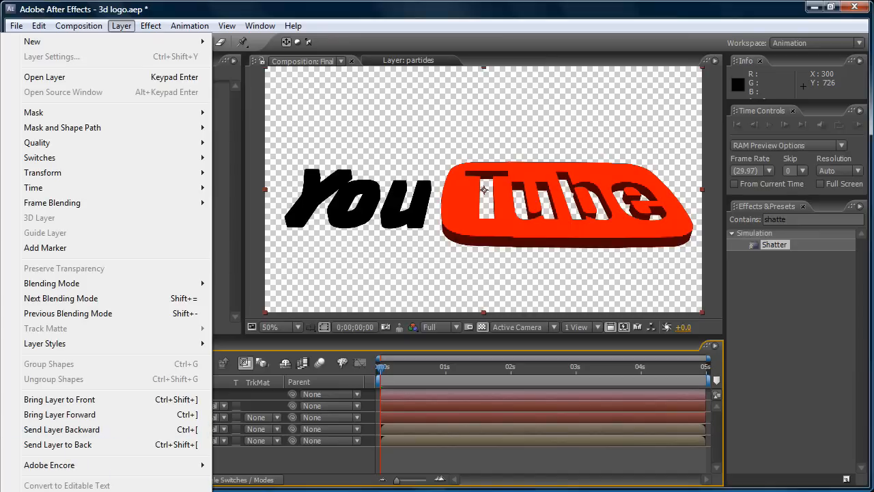
key(ctrl+shift+c)
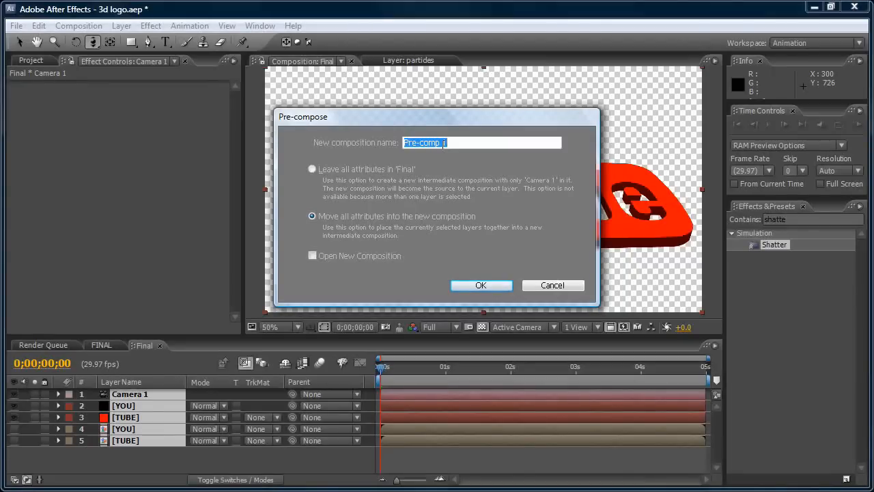
text(YOUTUBE)
click(479, 285)
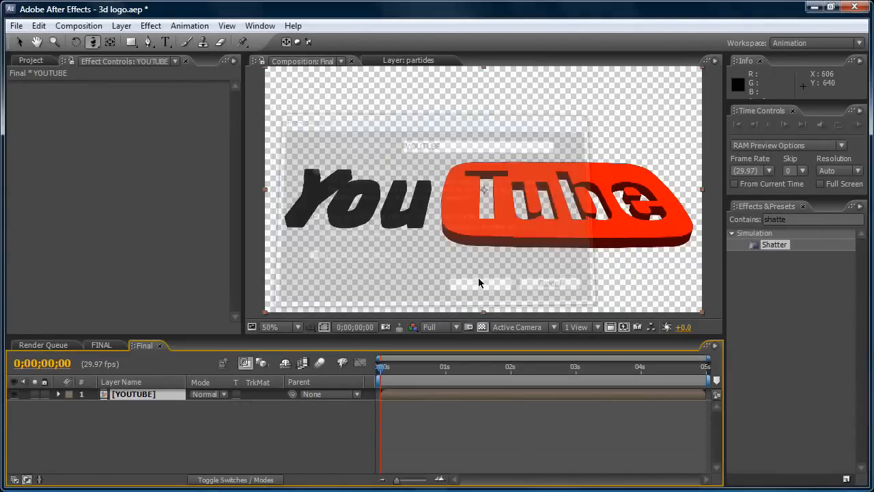
Open the YOUTUBE pre-composition to examine its camera and solid layers, and return to the Final composition.
scroll(443, 224, down, 1)
scroll(444, 220, up, 2)
scroll(316, 295, down, 2)
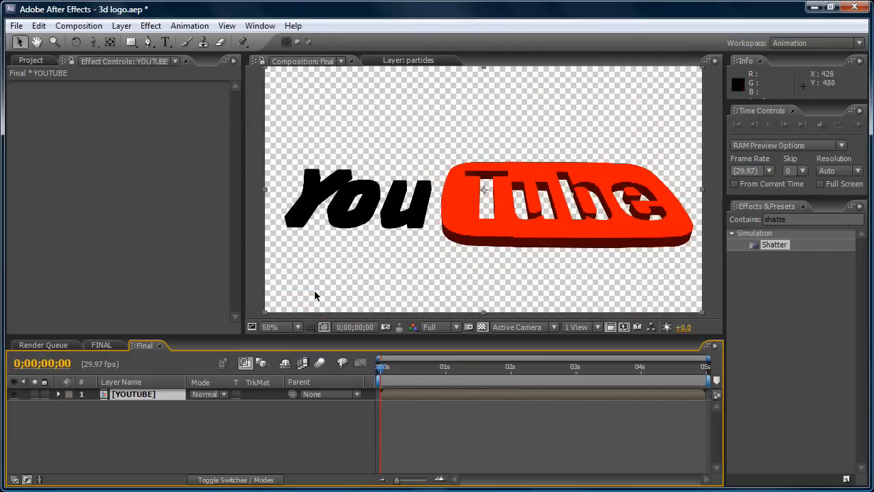
double_click(135, 395)
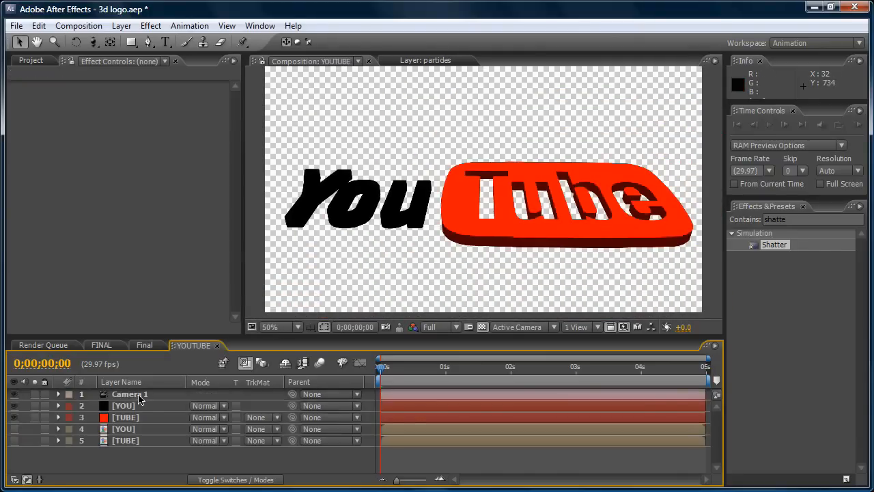
click(127, 396)
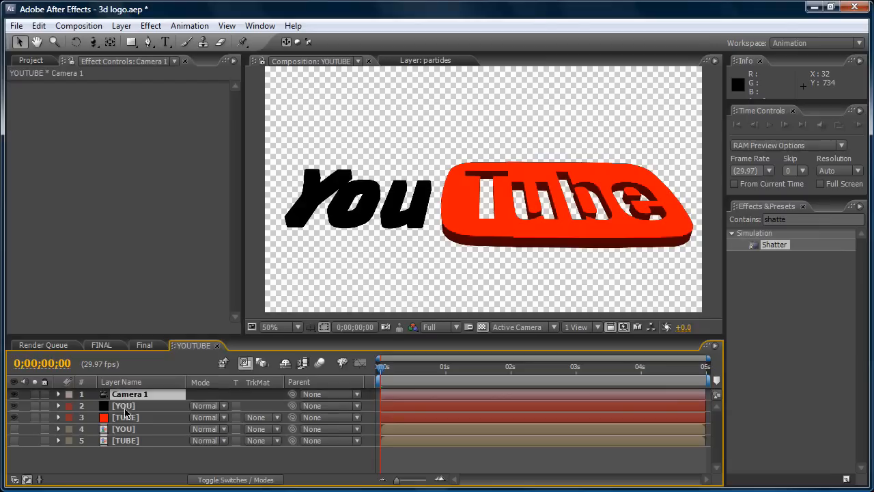
click(126, 408)
click(129, 419)
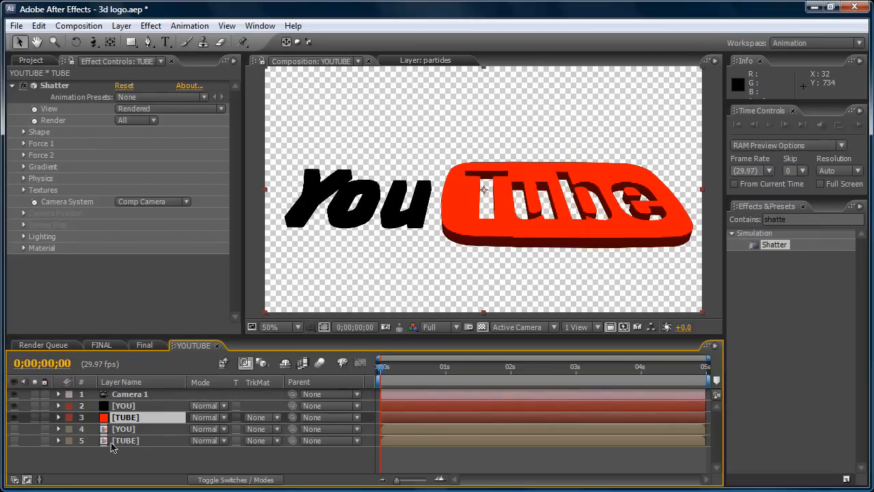
click(144, 344)
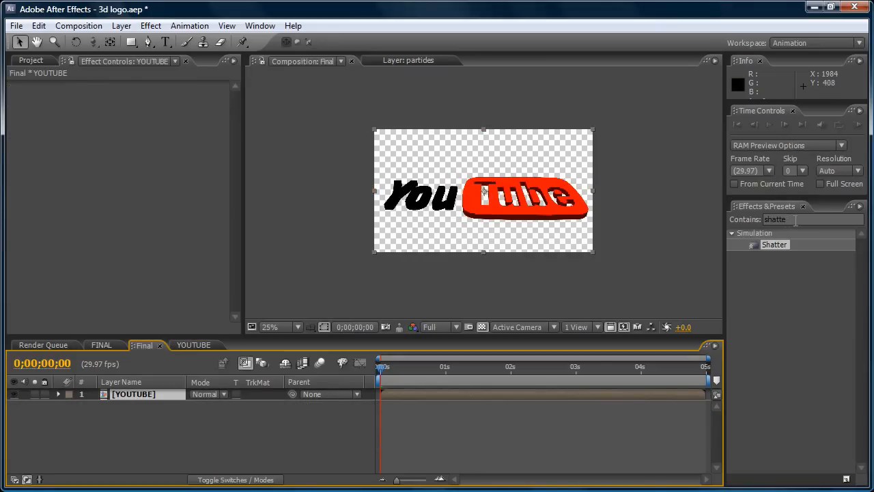
Create a blue 1280 x 720 pixel solid named PARTICLES in the Final composition.
click(121, 26)
mouse_move(132, 42)
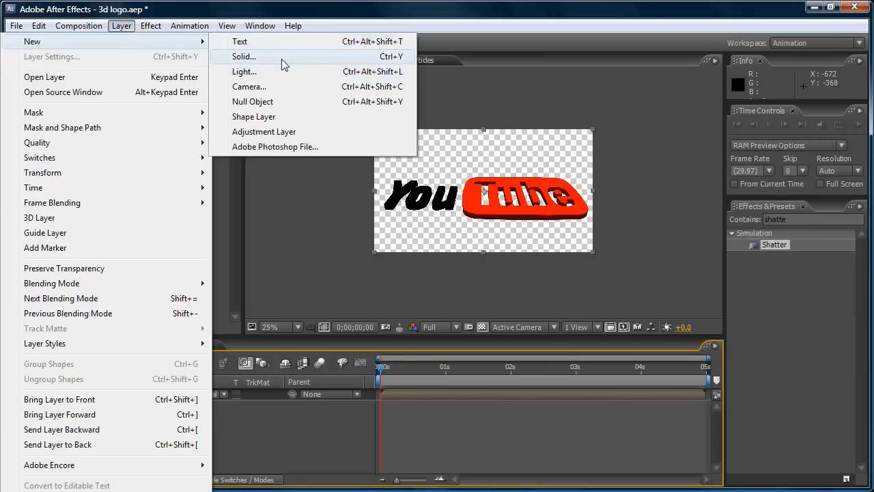
click(281, 56)
text(PARTICLES)
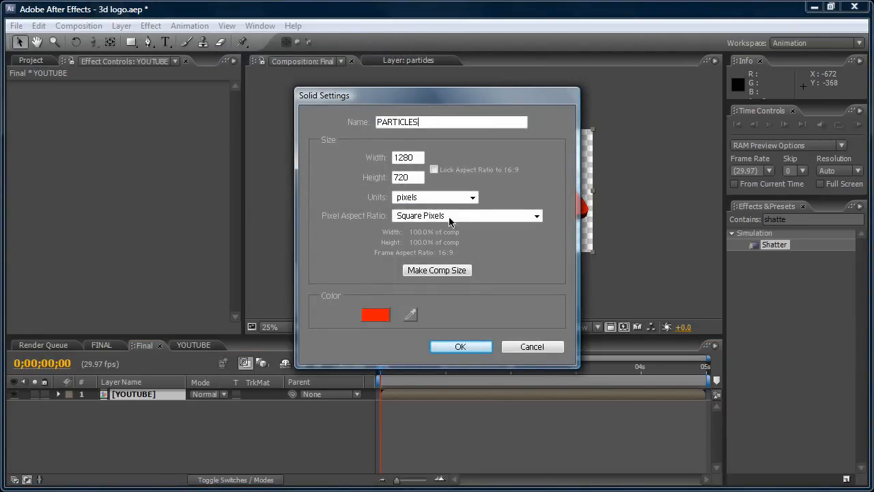
click(377, 313)
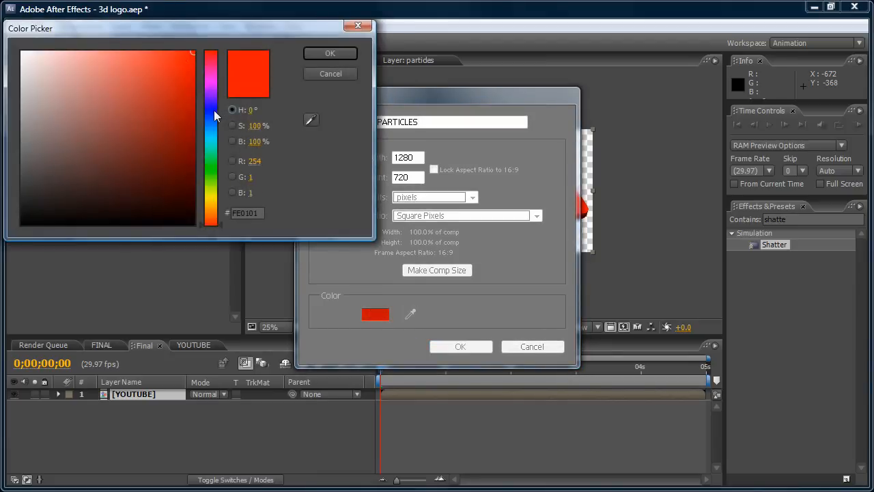
click(211, 110)
click(344, 54)
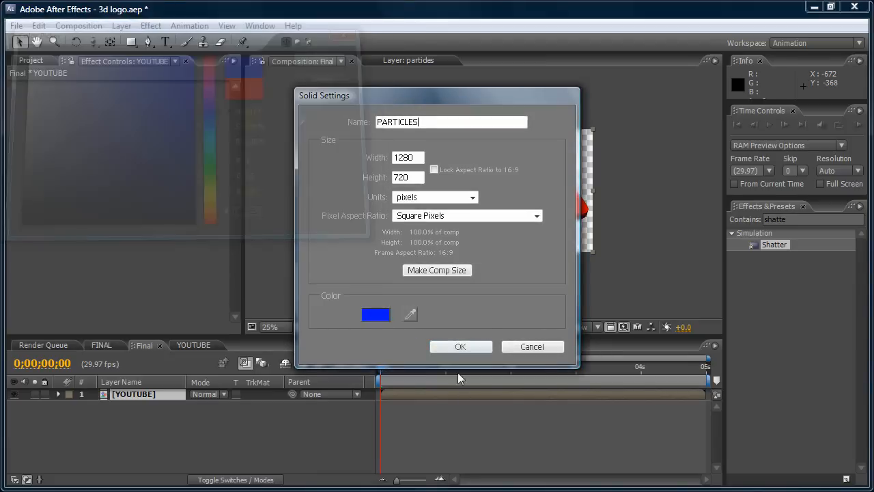
click(462, 344)
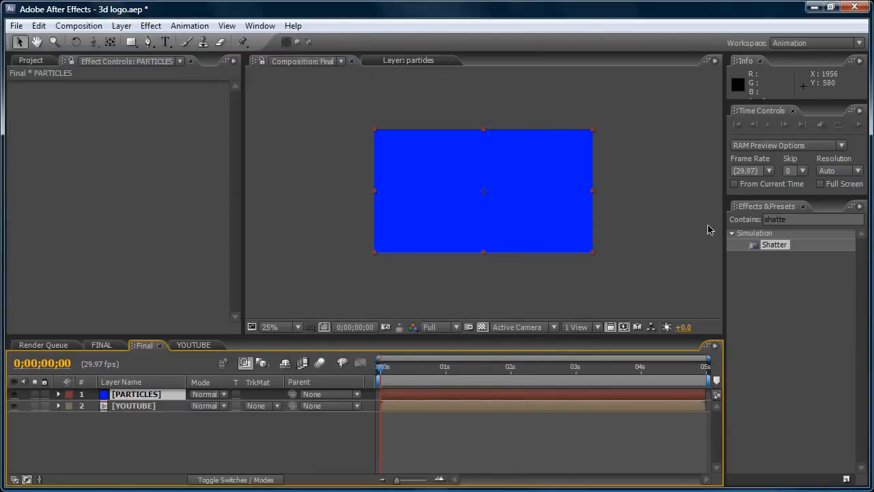
Find the Trapcode Particular effect and apply it to the PARTICLES solid.
click(790, 219)
text(particular)
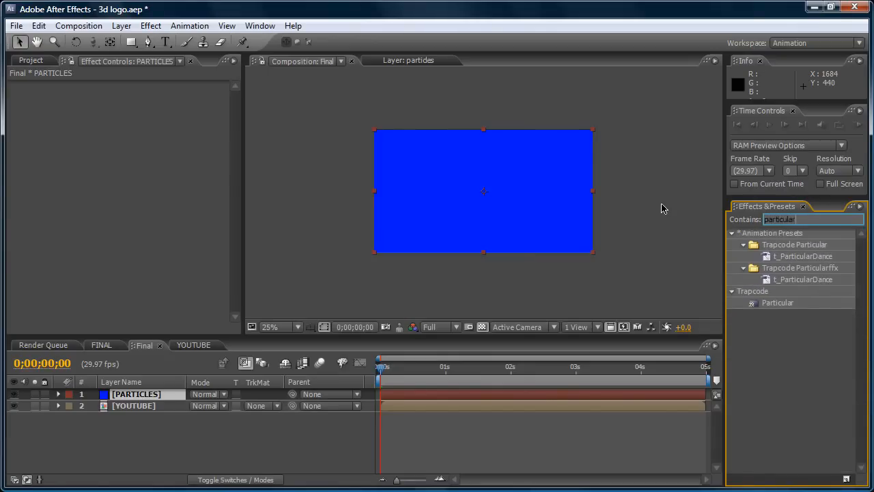
drag(775, 304, 532, 194)
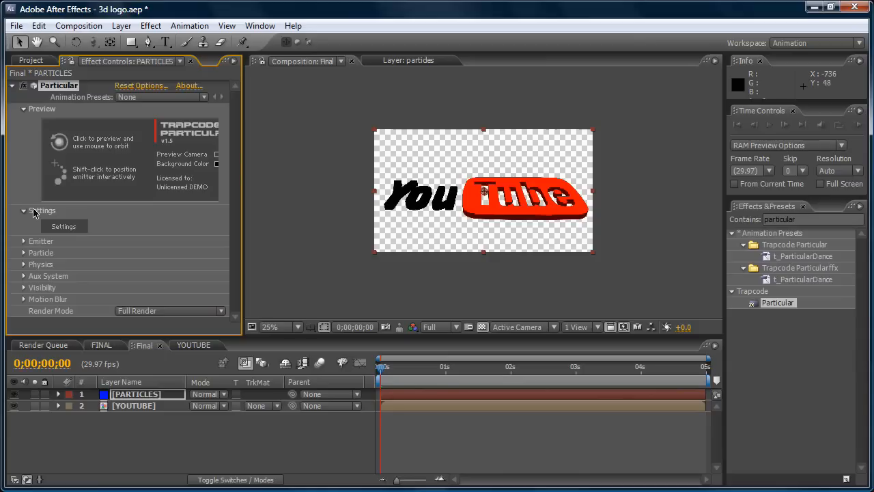
Keyframe the Particular emitter's Particles/sec at the first frame with a value of 1 and advance to 0;00;00;01.
click(24, 243)
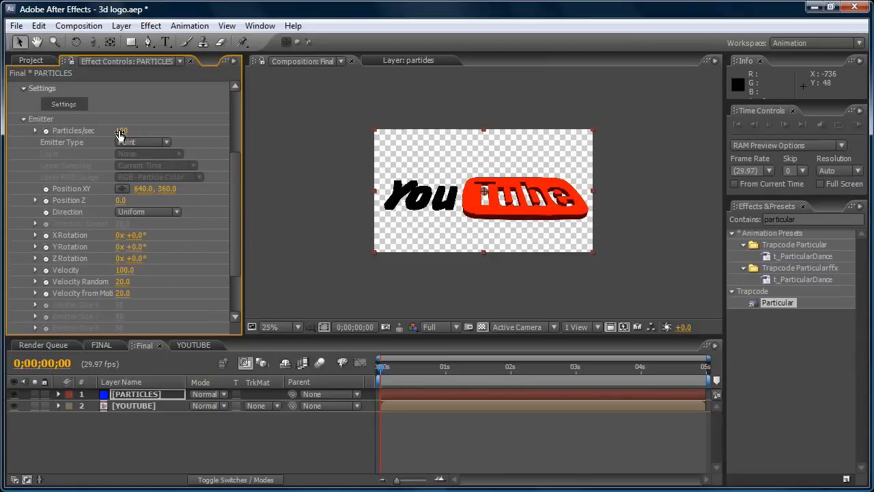
click(47, 131)
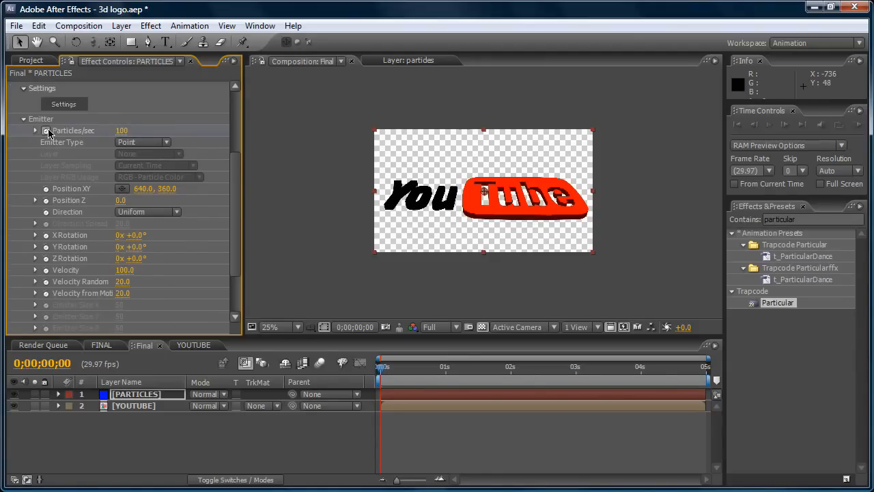
click(123, 131)
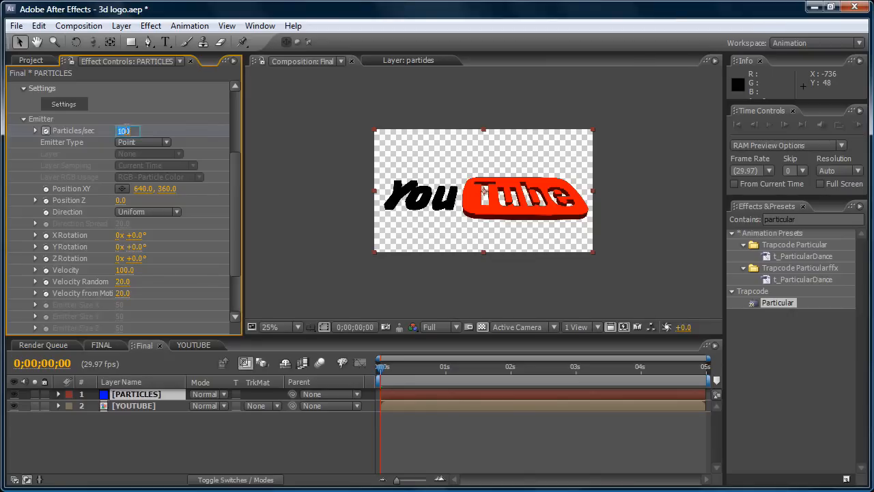
text(1)
key(Return)
click(790, 124)
click(23, 120)
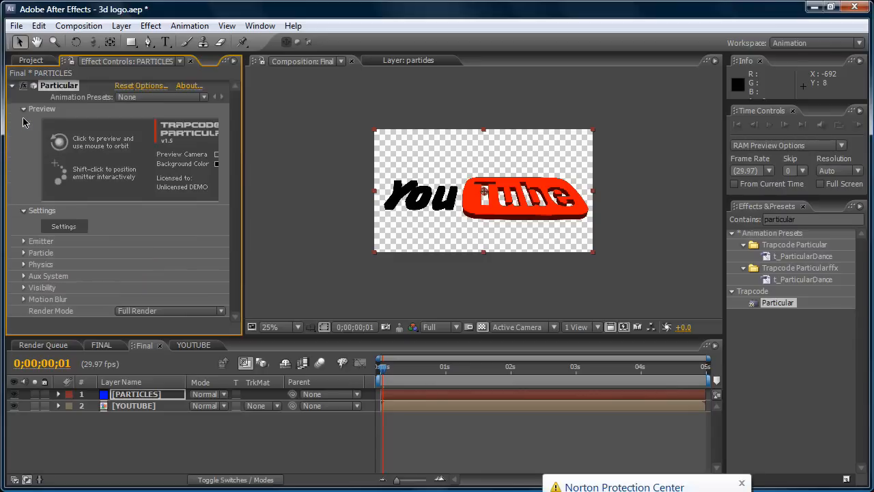
Set Particular's particle life to 200 seconds and look through the remaining particle settings.
click(24, 253)
scroll(83, 272, down, 3)
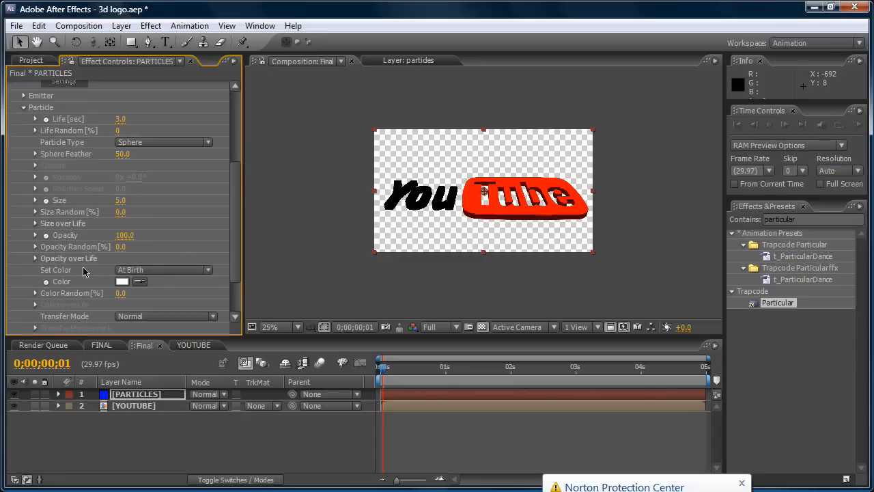
click(121, 120)
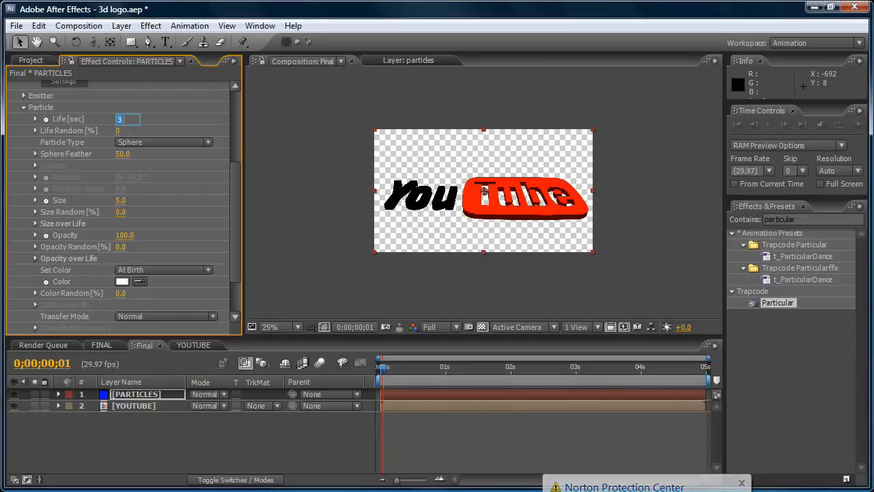
text(200)
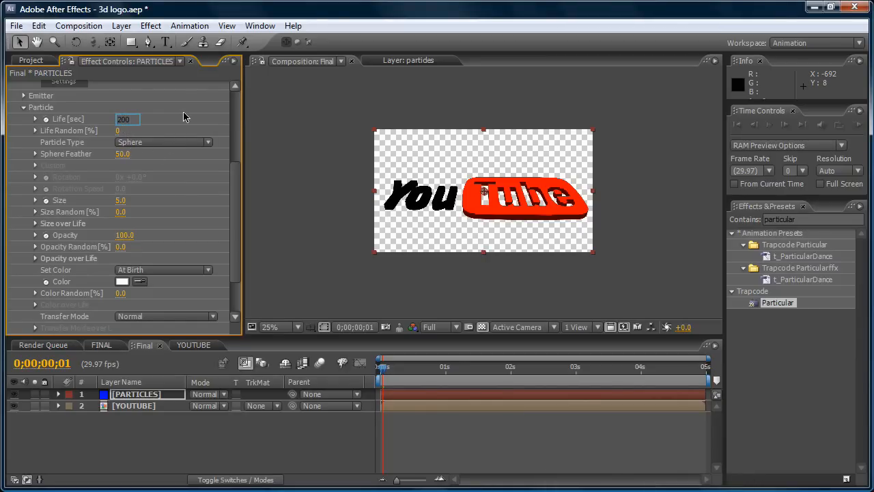
key(Return)
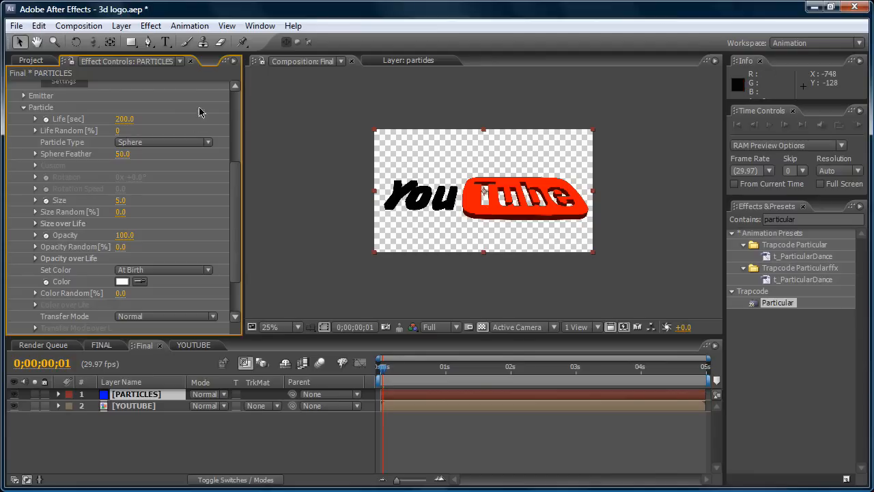
scroll(237, 177, up, 1)
scroll(237, 177, down, 4)
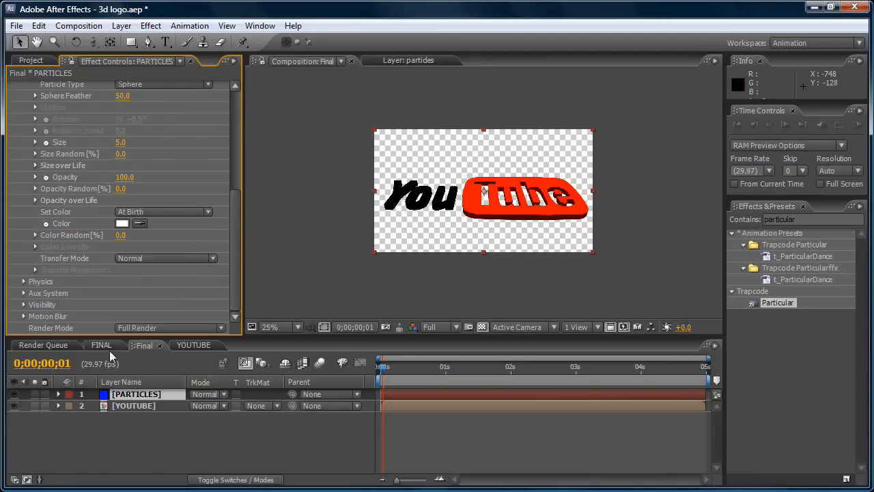
scroll(237, 220, up, 3)
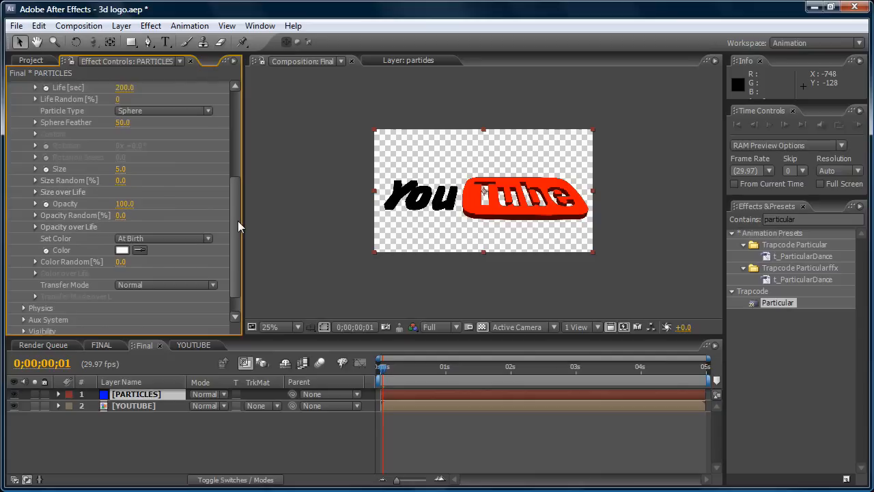
Set Particular's particle type to Custom with the YOUTUBE layer as the custom particle, accepting the layer size warning.
click(152, 133)
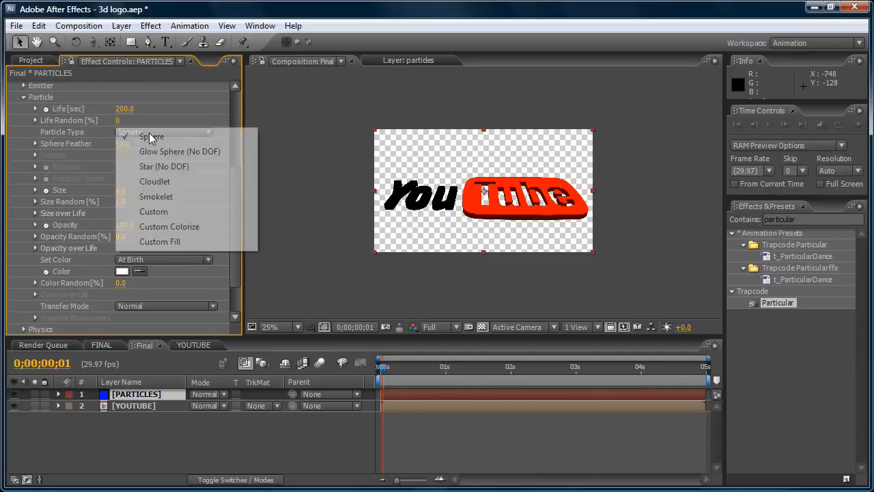
click(166, 212)
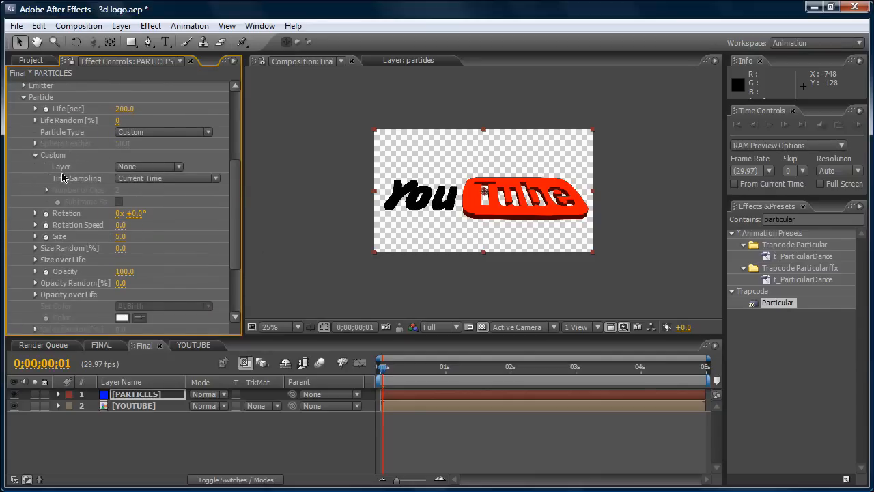
click(126, 170)
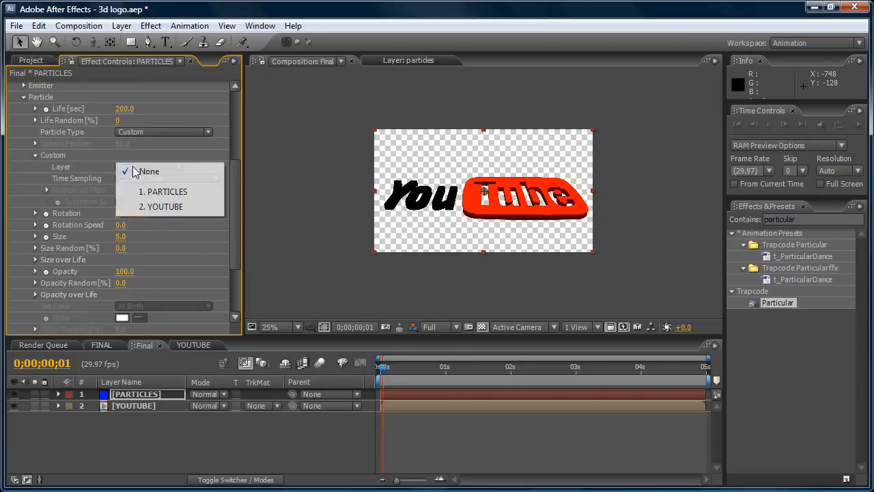
click(168, 206)
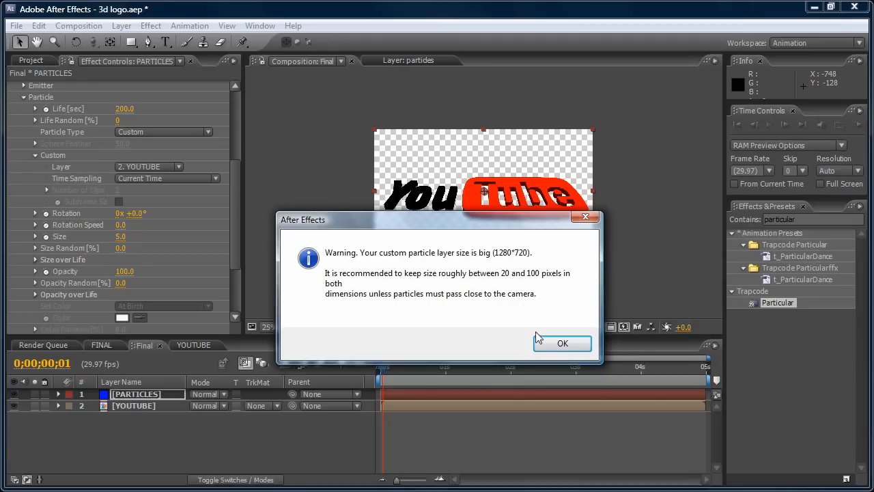
click(562, 344)
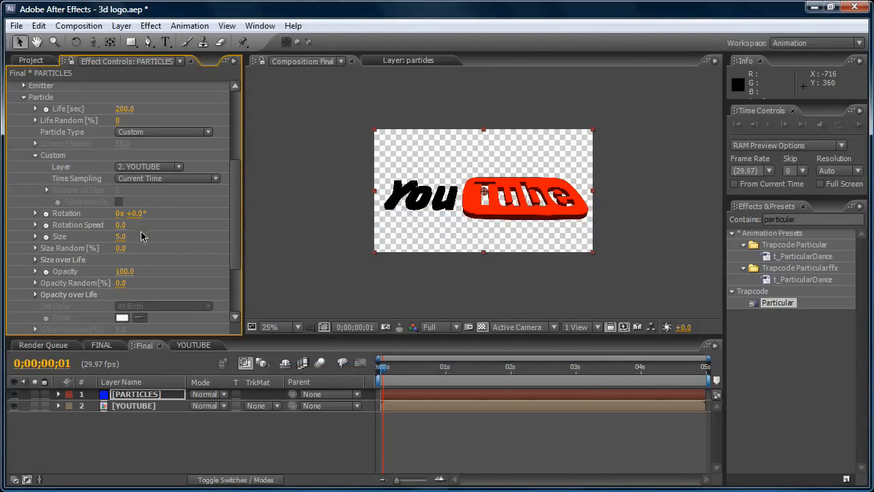
Hide the YOUTUBE layer and scrub the Final composition to 0;00;00;06 to check the particle.
click(14, 406)
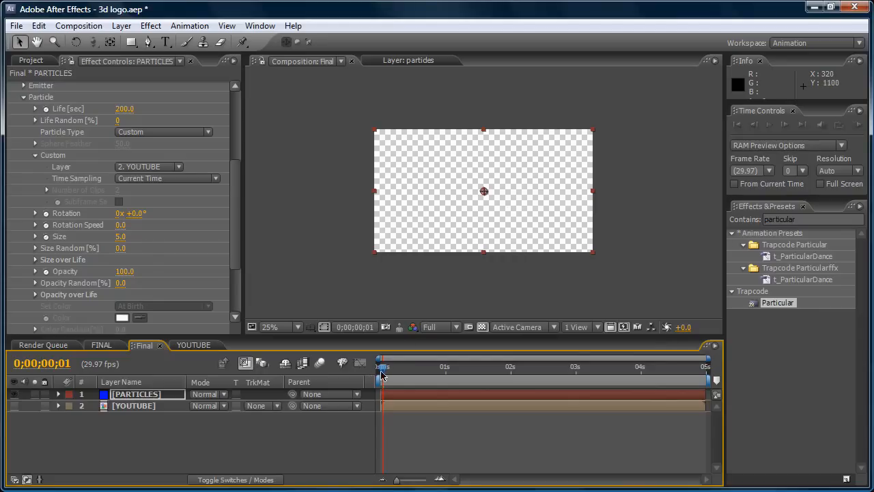
drag(387, 374, 419, 375)
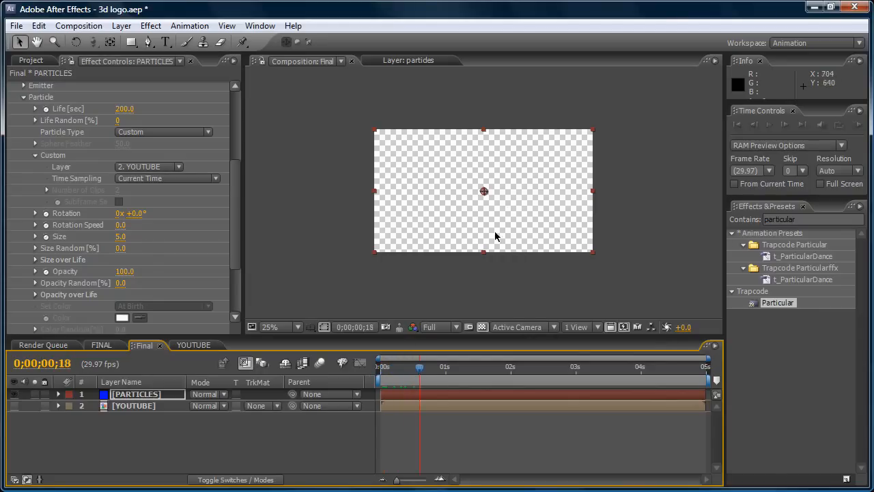
key(slash)
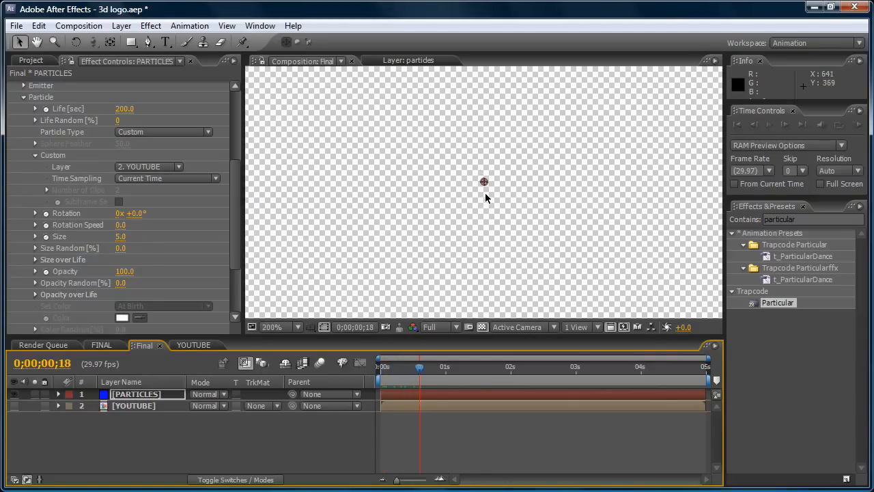
scroll(485, 193, down, 3)
scroll(487, 190, up, 2)
scroll(486, 189, down, 1)
drag(421, 378, 394, 377)
scroll(480, 222, down, 1)
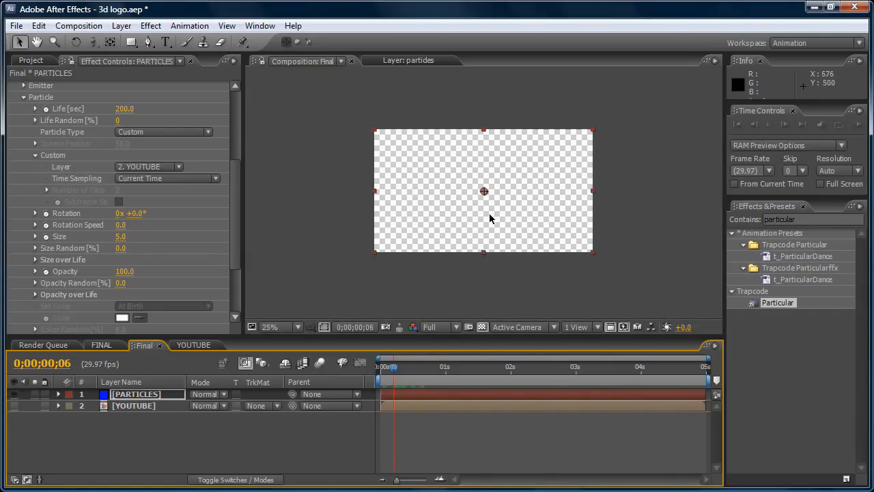
Increase Particular's particle size to 217 and check the enlarged logo with the transparency grid off and on.
click(482, 326)
scroll(484, 226, up, 1)
scroll(485, 225, down, 1)
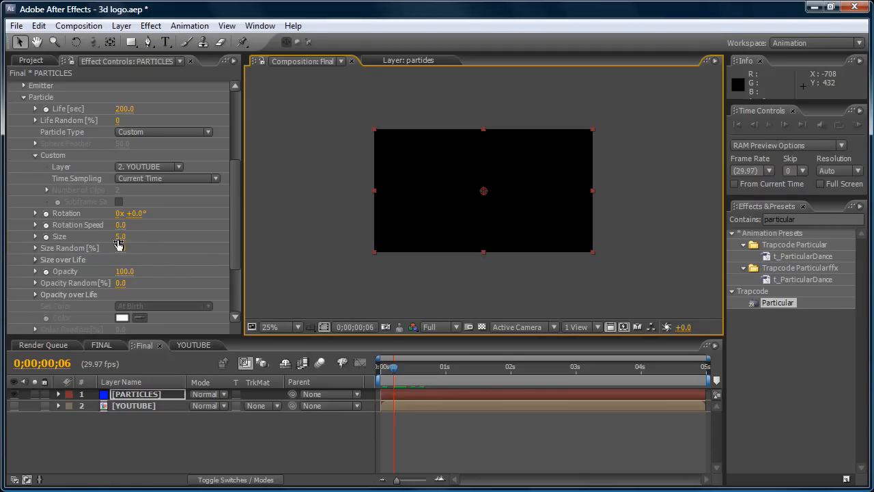
drag(118, 240, 267, 244)
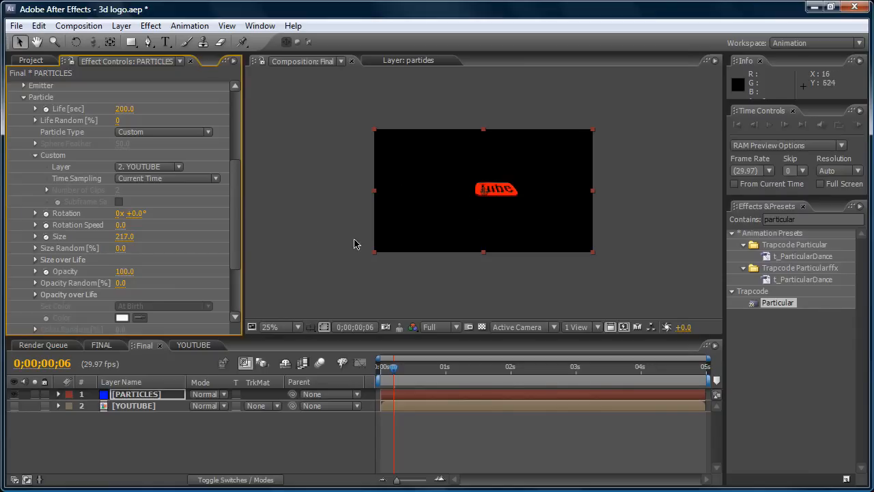
click(478, 327)
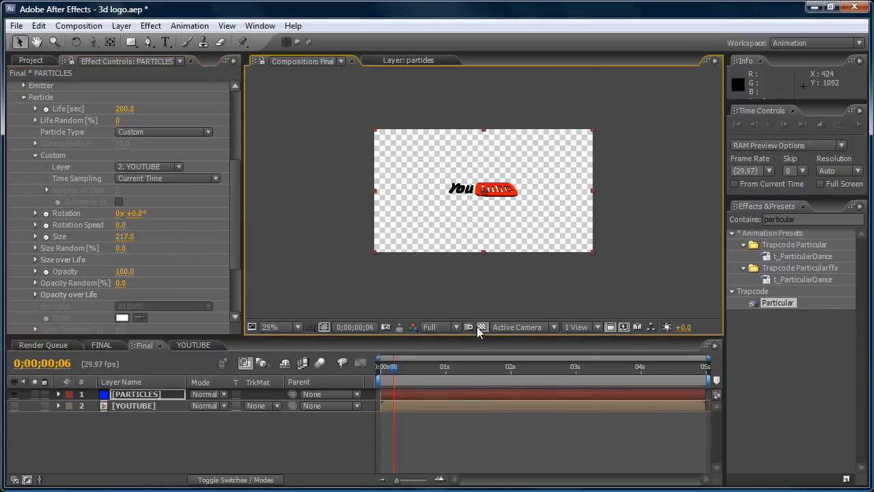
scroll(461, 156, up, 4)
scroll(460, 156, down, 2)
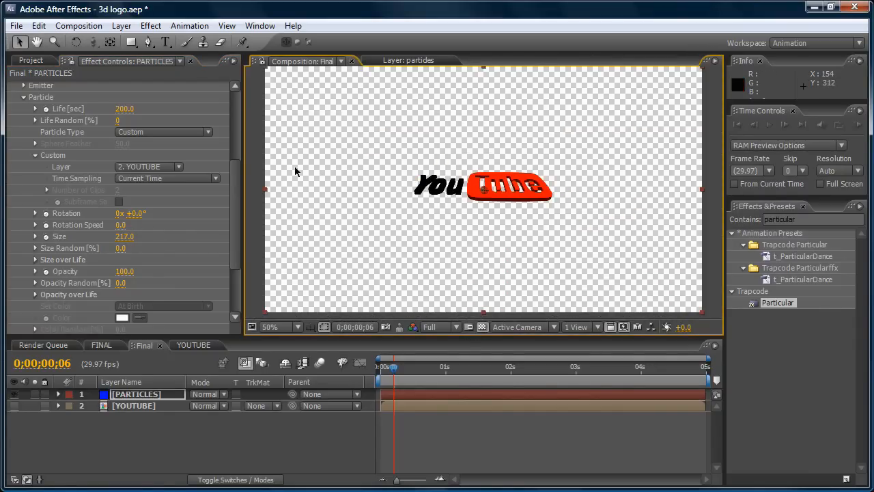
Hide the PARTICLES layer and create a blue 1280 x 720 pixel solid named Floor.
click(11, 398)
scroll(607, 183, down, 2)
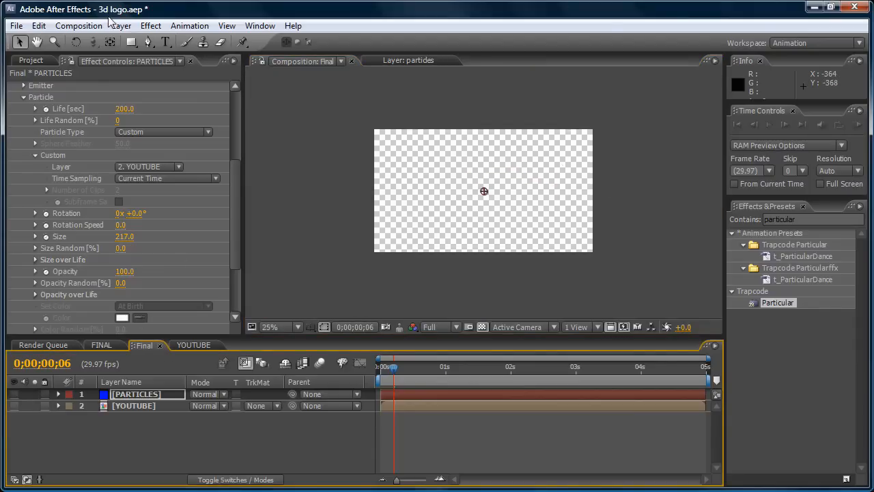
click(121, 26)
mouse_move(116, 42)
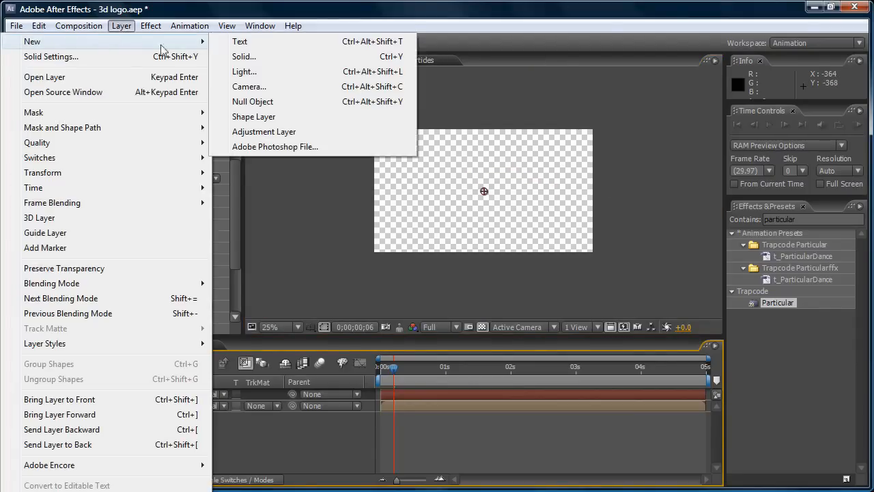
click(280, 58)
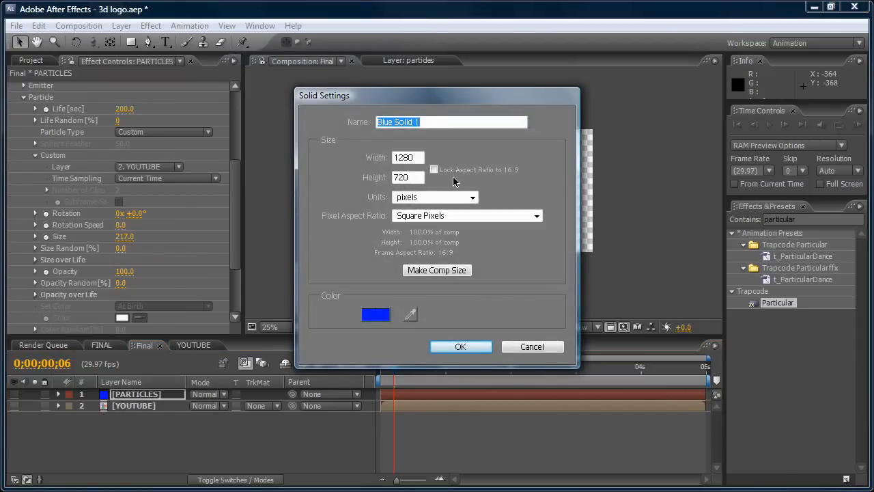
text(Floor)
click(459, 347)
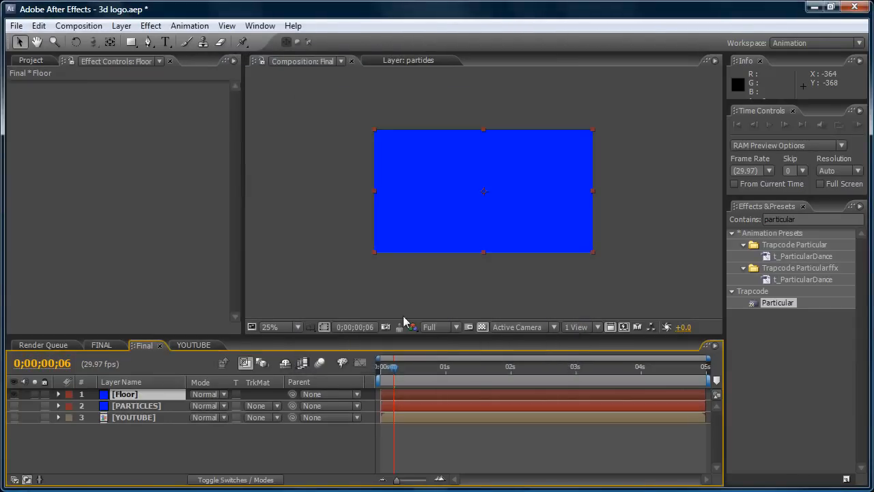
Make the Floor solid a 3D layer and rotate it about its X axis until it lies flat.
click(243, 480)
click(265, 393)
click(76, 42)
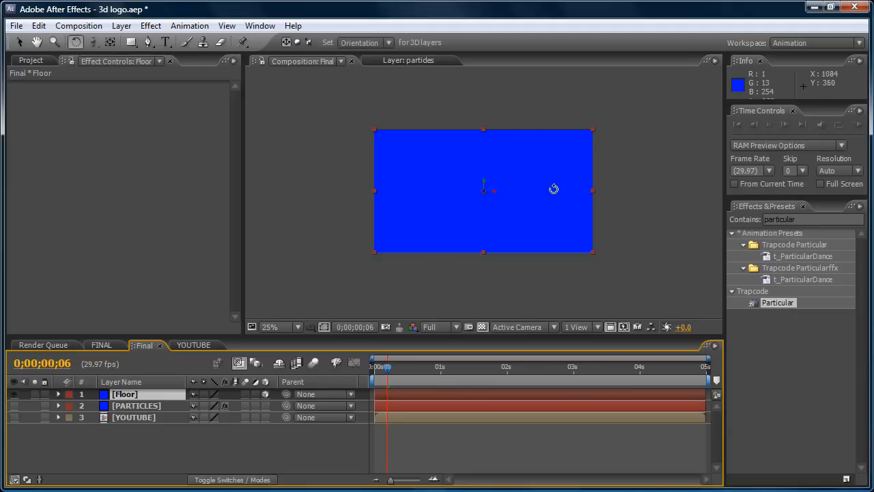
drag(497, 188, 497, 177)
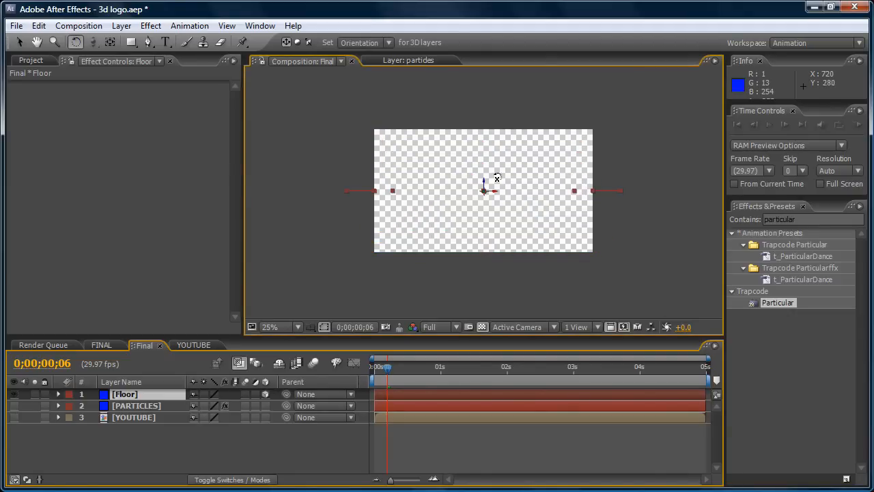
Lower the flat Floor solid toward the composition's lower edge and scale it to 929%.
click(19, 42)
drag(487, 189, 491, 234)
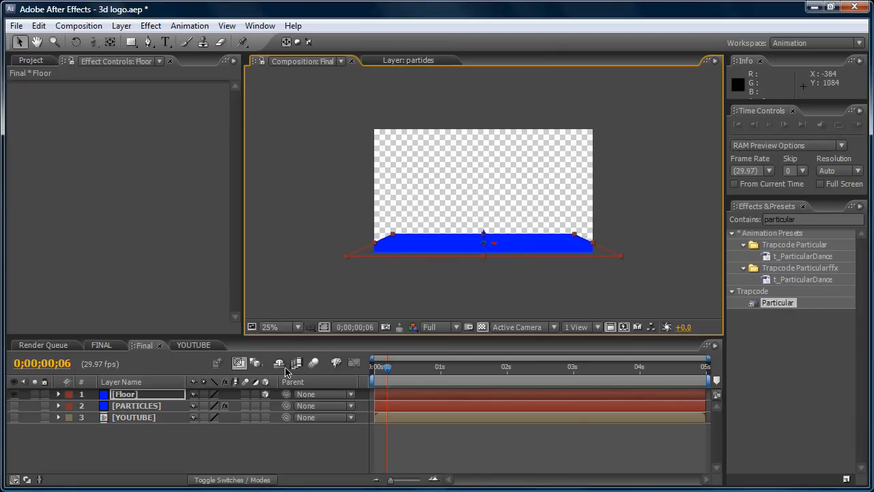
key(s)
drag(213, 407, 755, 388)
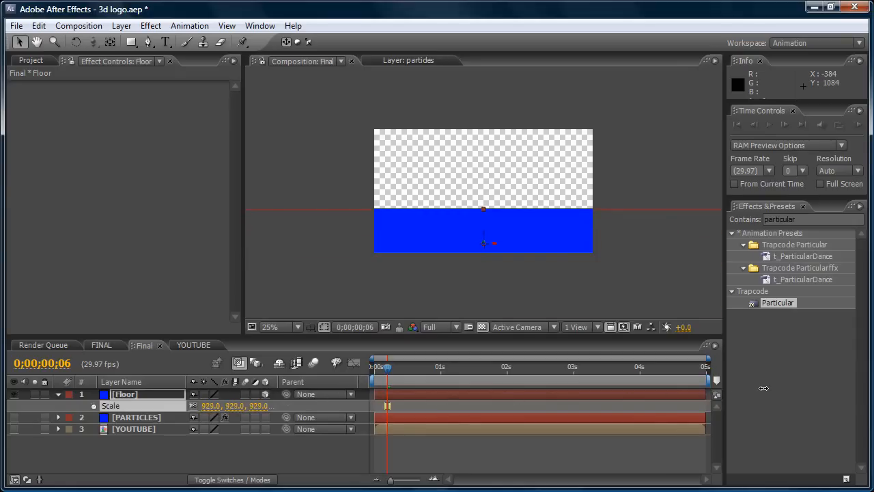
click(649, 160)
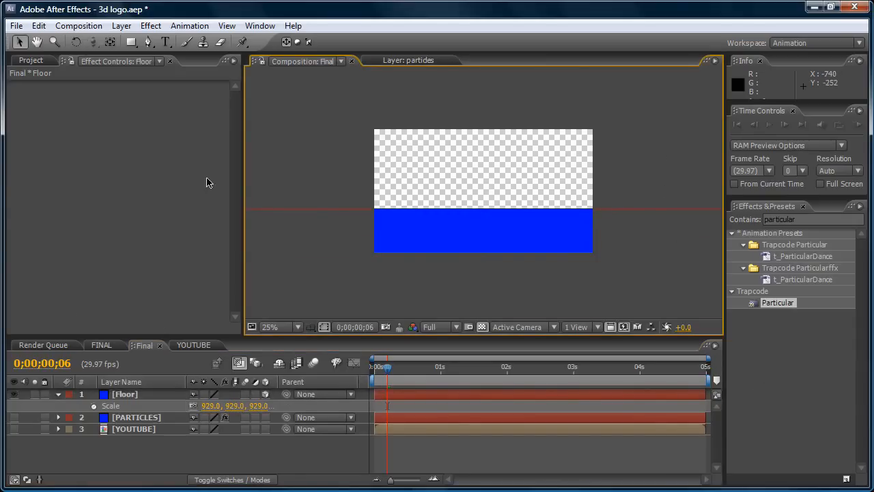
Create a green (19FE01) 1280 x 720 pixel solid named BG.
click(121, 25)
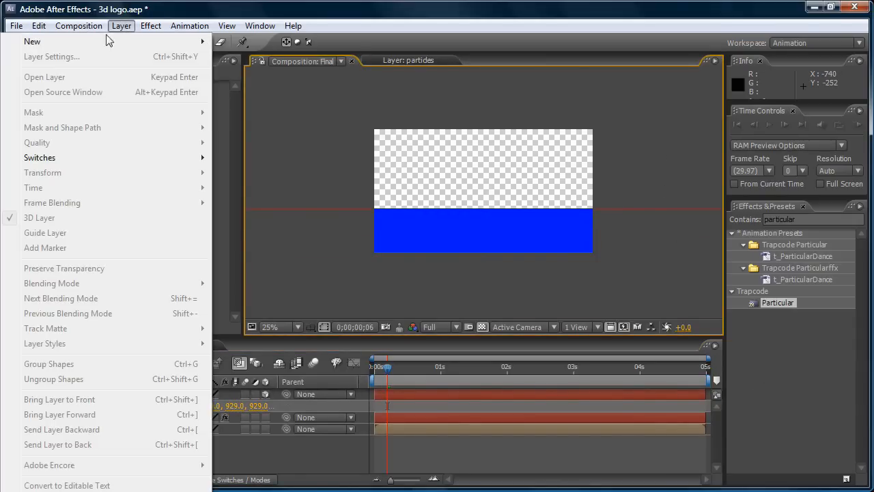
mouse_move(89, 41)
click(254, 57)
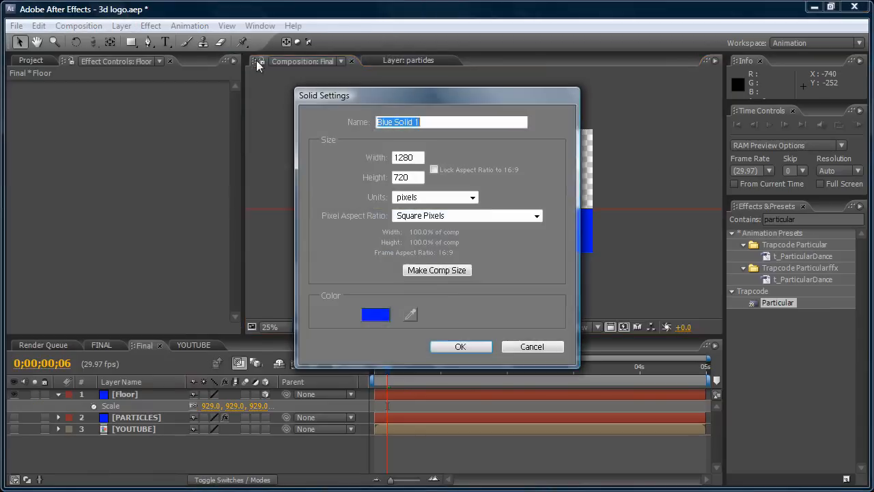
text(BG)
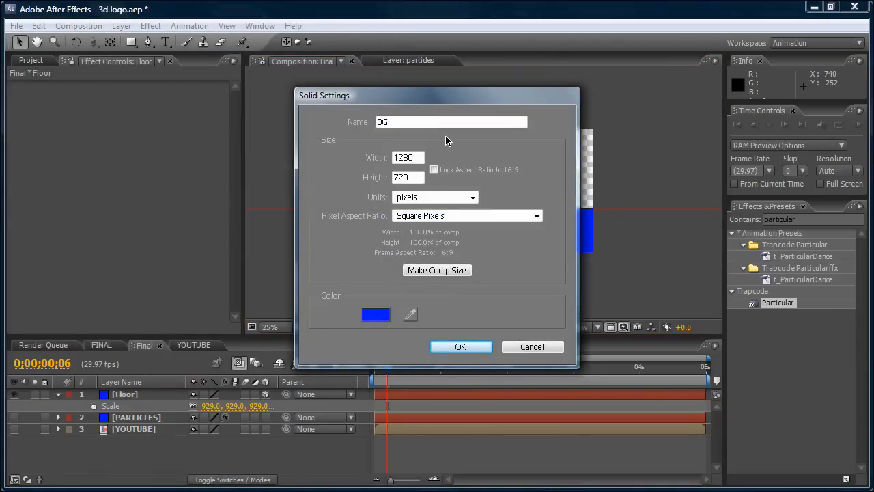
click(383, 314)
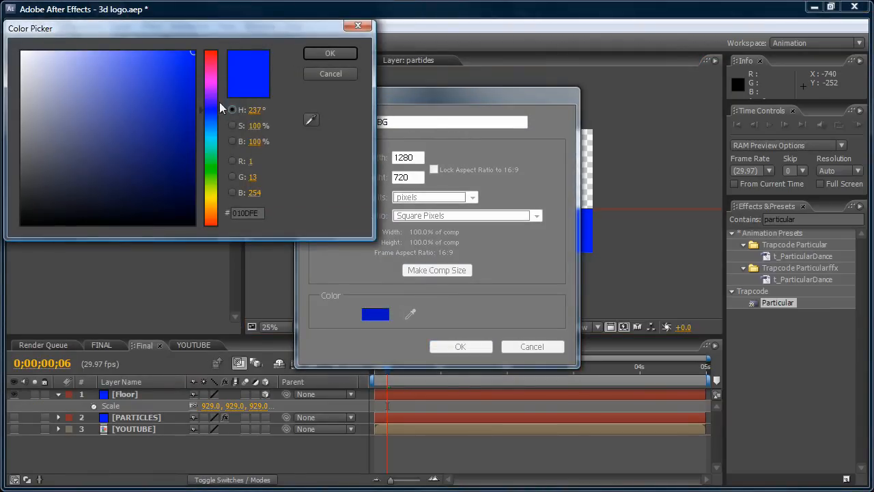
click(211, 170)
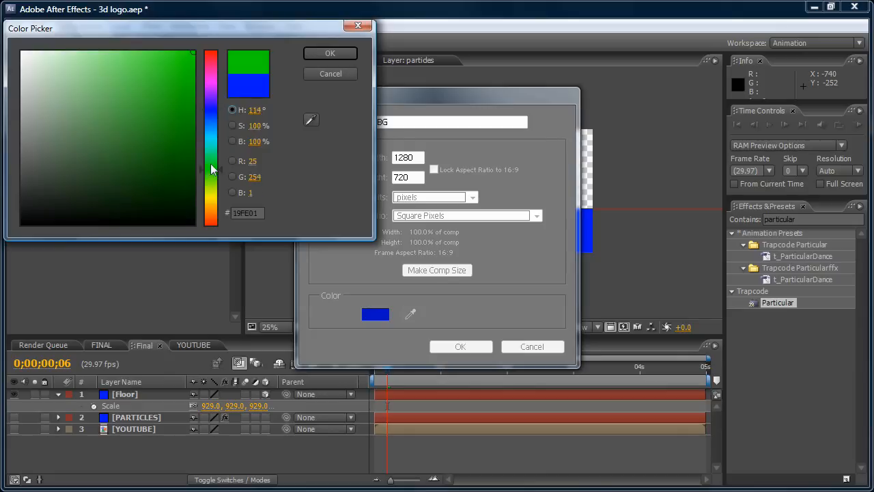
click(333, 54)
click(460, 347)
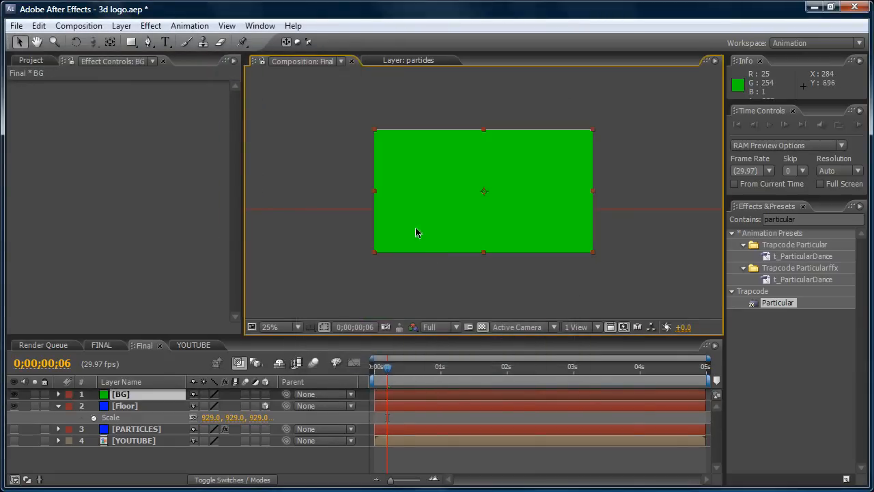
Make the BG solid a 3D layer and push it back in depth along its Z axis.
click(266, 394)
drag(488, 197, 566, 491)
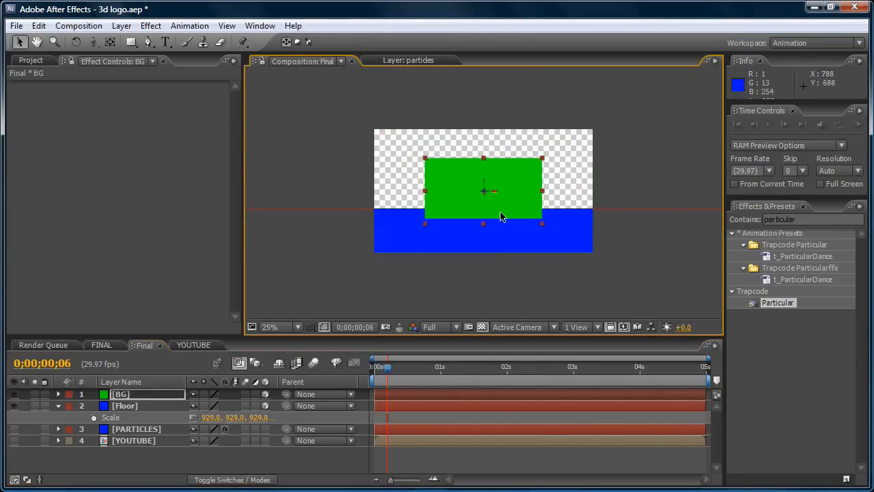
drag(485, 196, 519, 427)
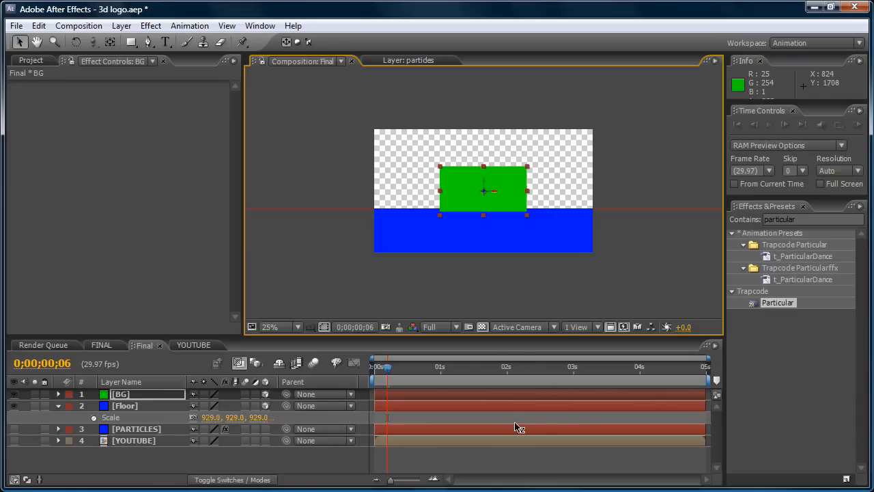
Scale the BG solid to 442% so it spans the frame behind the floor.
key(s)
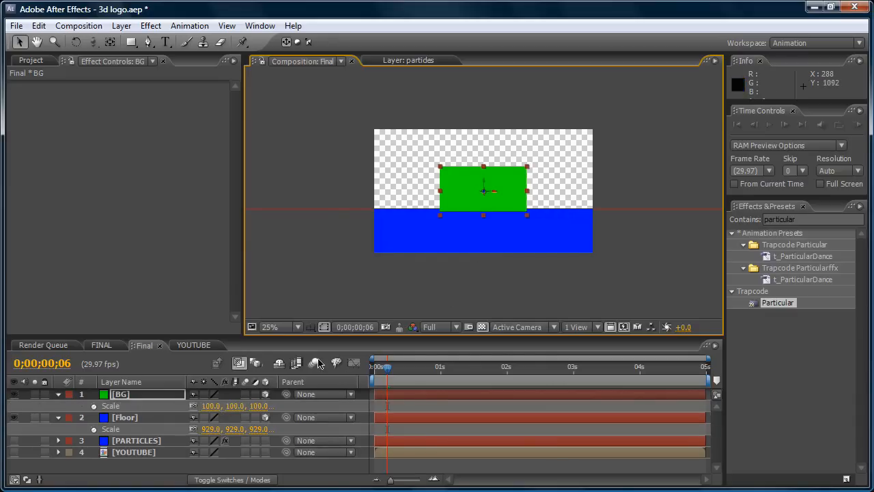
drag(211, 406, 456, 412)
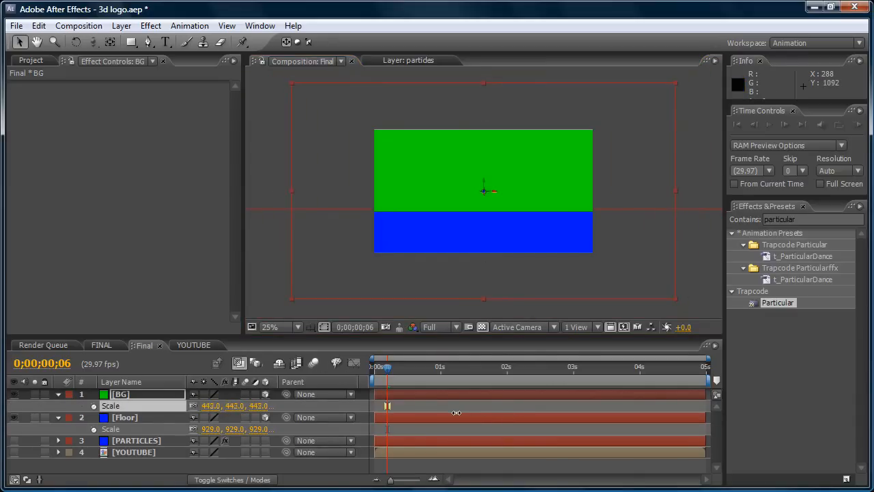
click(710, 144)
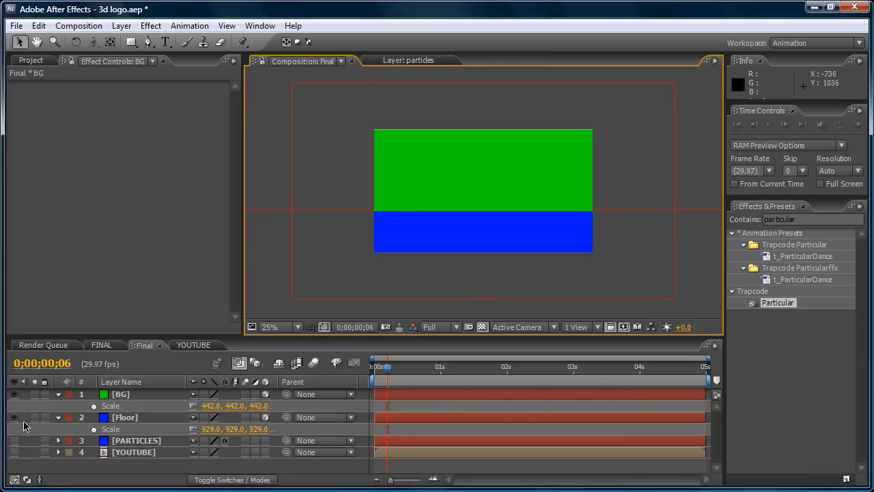
Turn on the PARTICLES layer's visibility and move the BG and Floor layers to the bottom of the layer stack.
click(14, 443)
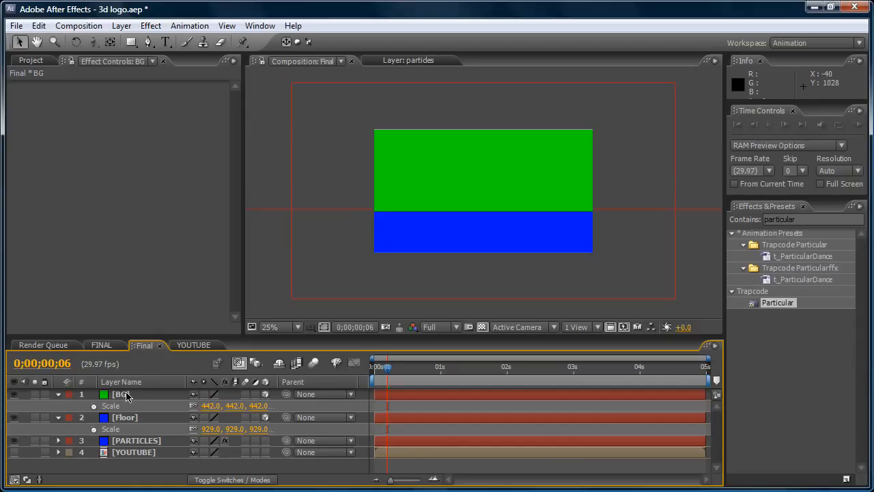
click(123, 417)
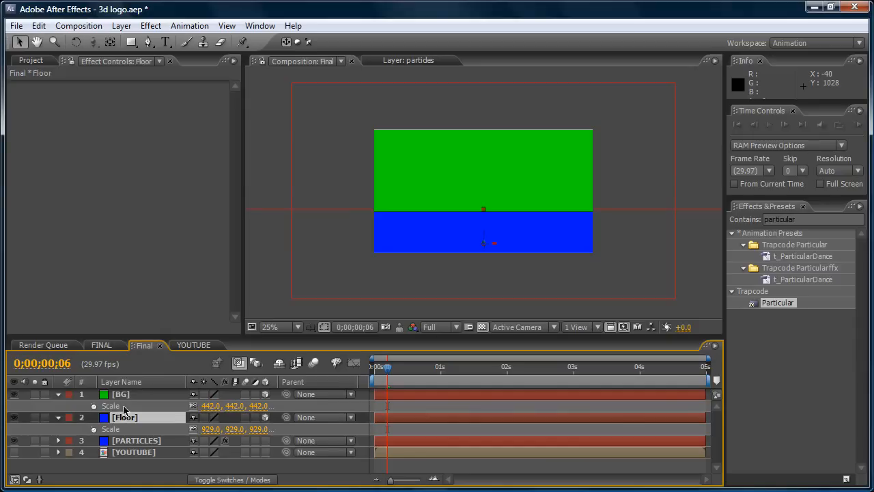
ctrl+click(123, 397)
drag(124, 396, 123, 471)
click(258, 184)
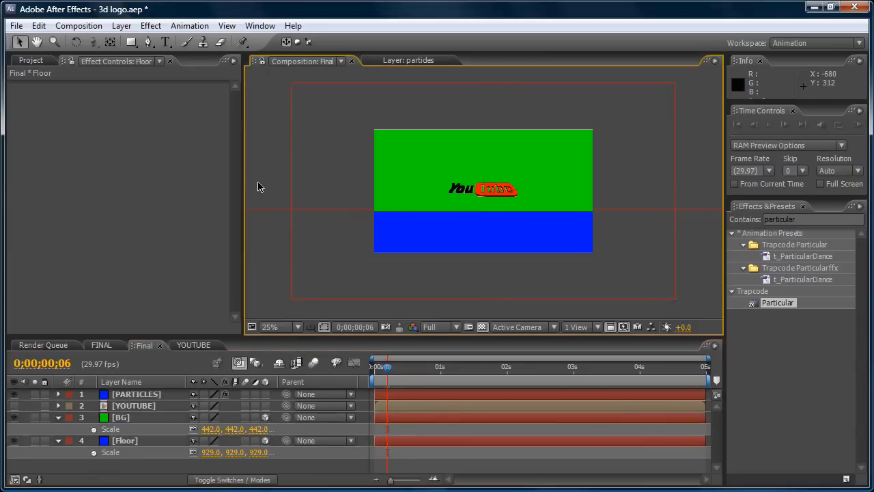
Set the composition's preview resolution to Quarter and RAM-preview the logo animation.
scroll(482, 196, up, 6)
scroll(482, 193, down, 4)
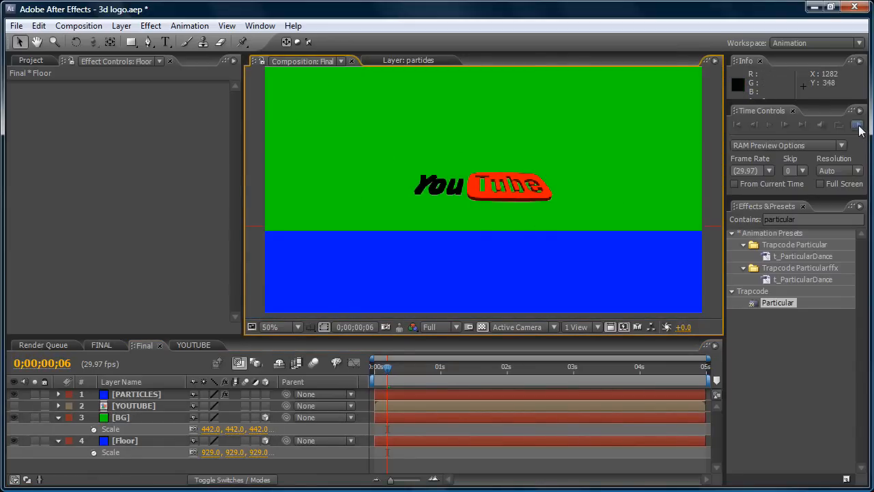
click(445, 328)
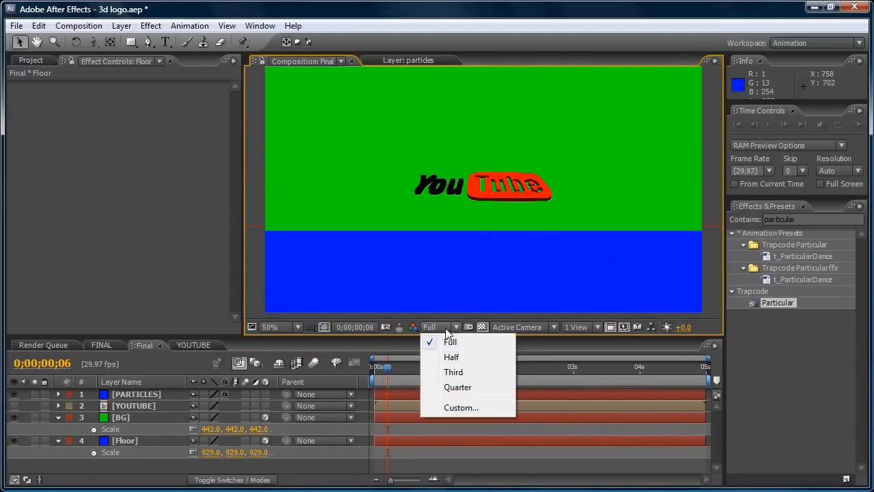
click(463, 388)
key(comma)
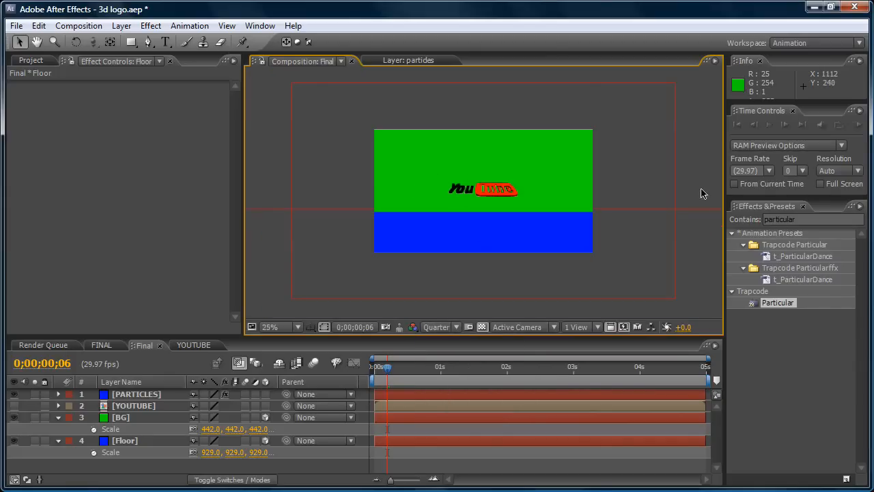
click(859, 125)
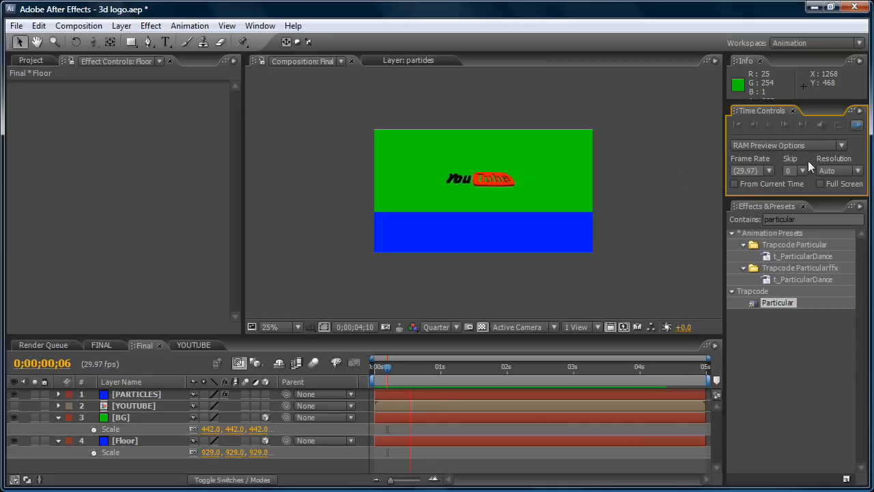
click(857, 125)
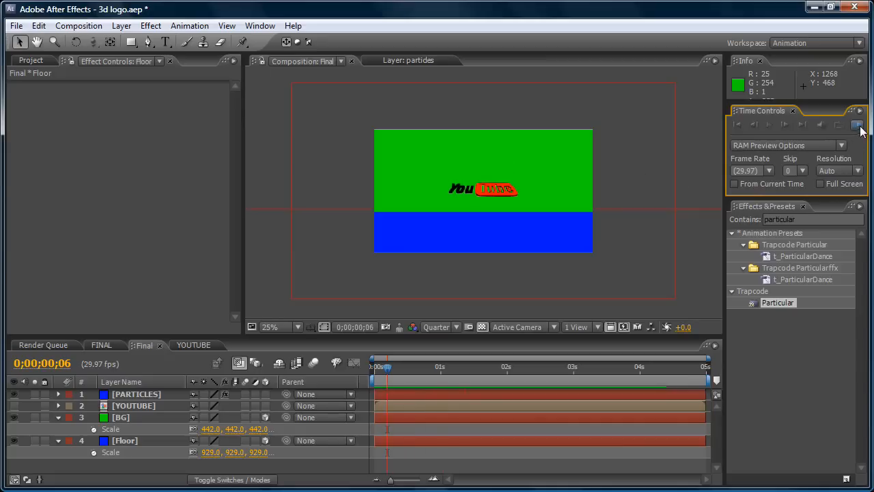
Set the Particular effect's Physics Model to Bounce on the PARTICLES layer.
click(147, 395)
drag(236, 138, 252, 259)
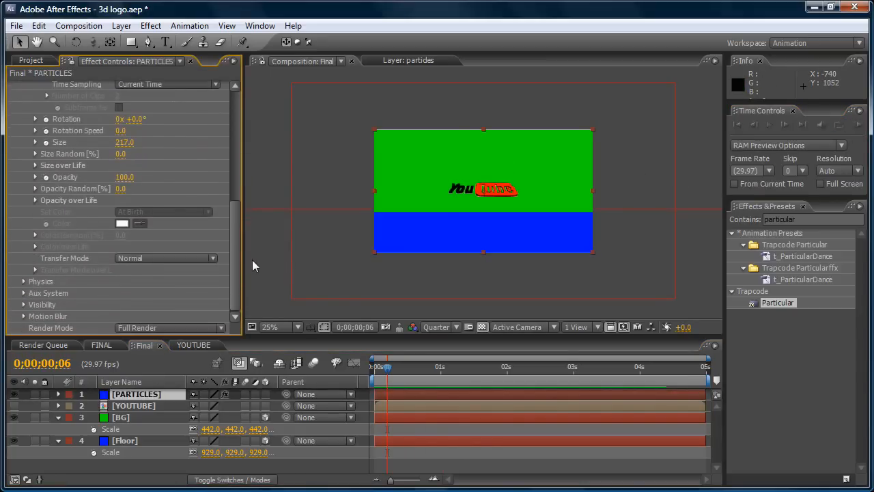
click(23, 282)
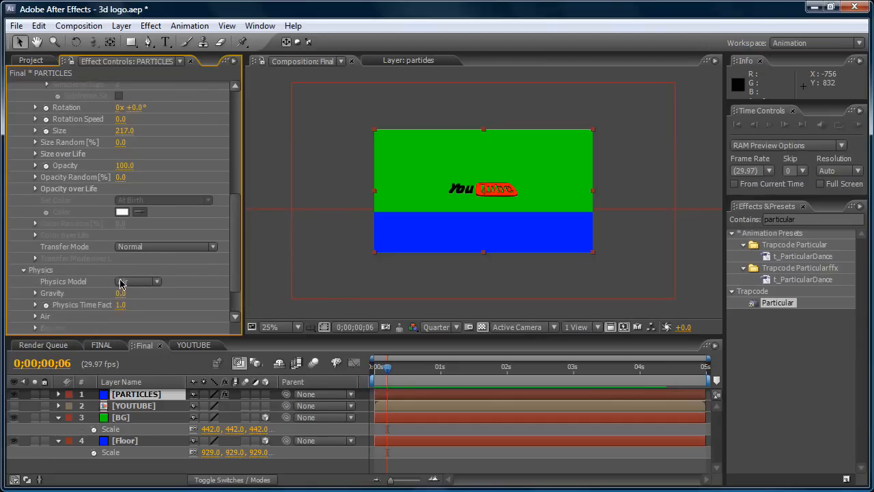
drag(238, 214, 236, 259)
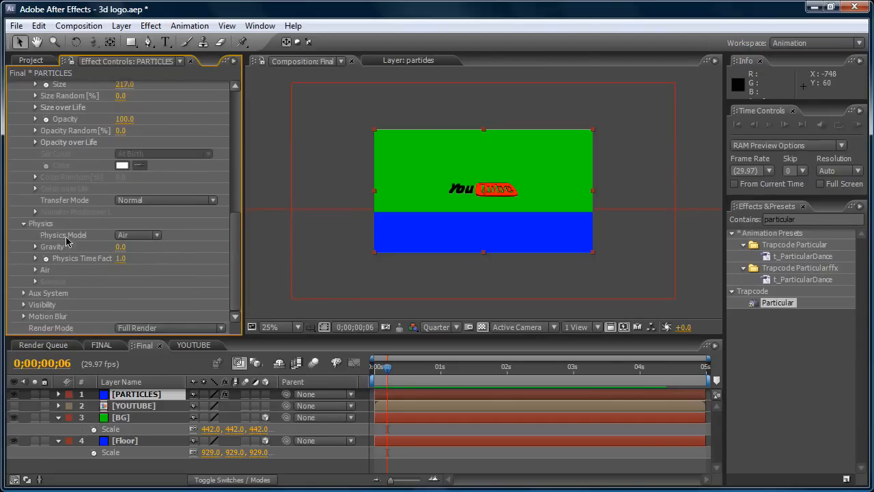
click(142, 239)
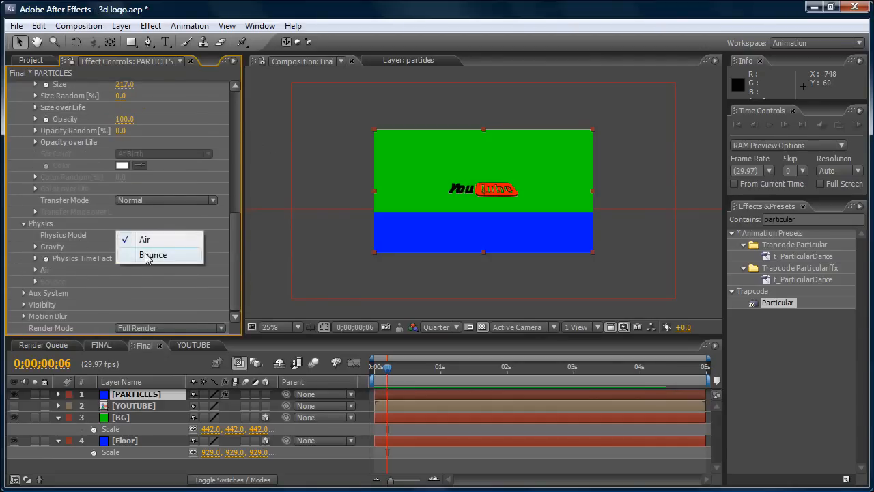
click(142, 254)
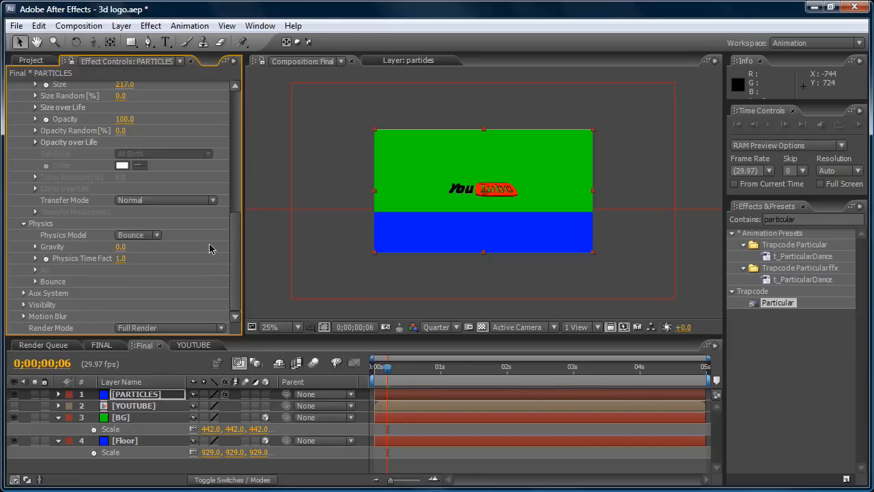
Assign the Floor solid as the Floor Layer in Particular's Bounce settings.
click(37, 282)
click(146, 247)
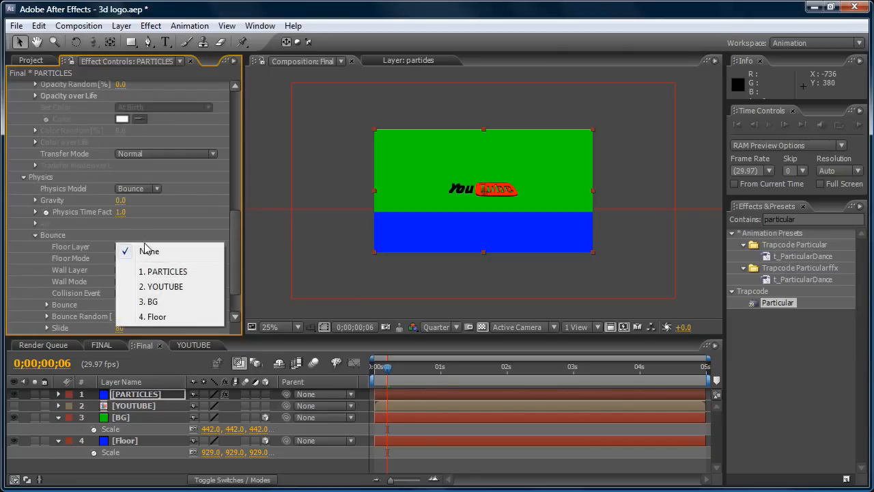
click(157, 317)
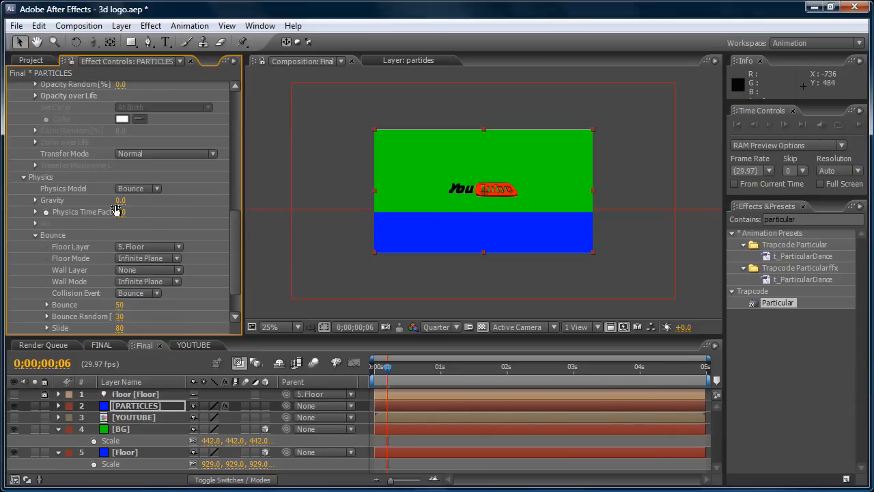
Set Particular's physics Gravity to 400.
drag(120, 200, 187, 215)
click(129, 200)
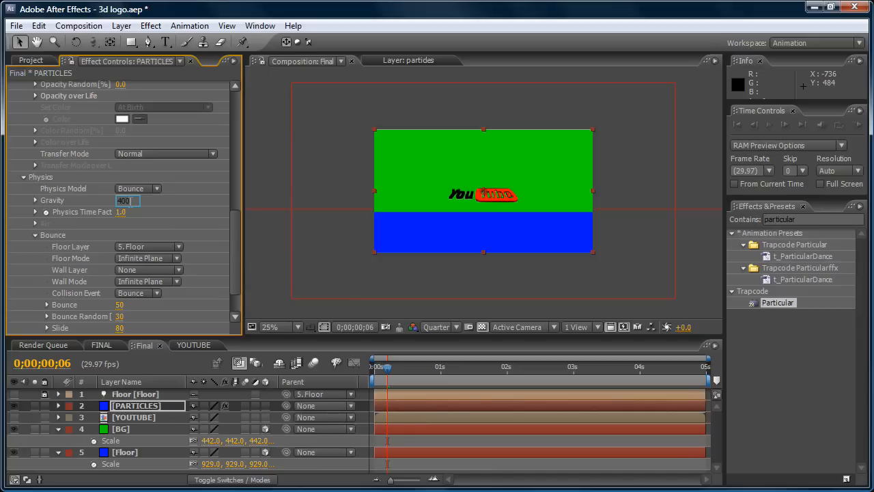
key(Return)
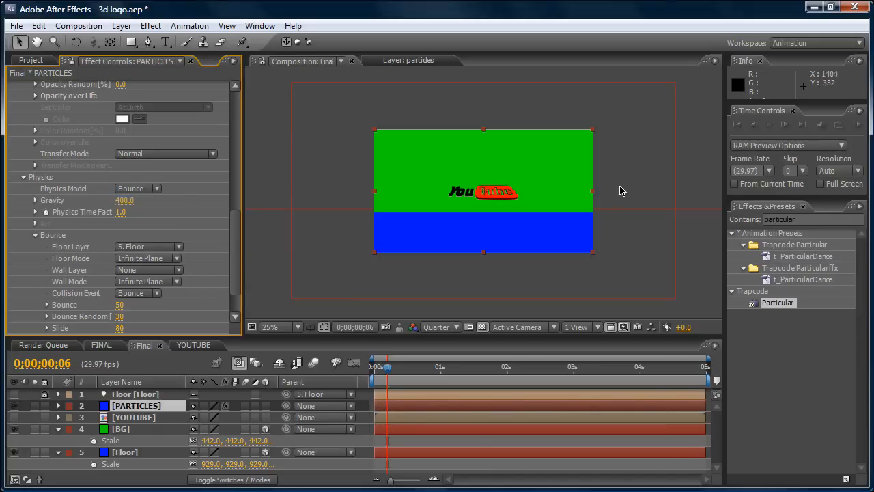
RAM-preview the logo's bounce on the floor at two zoom levels.
click(858, 125)
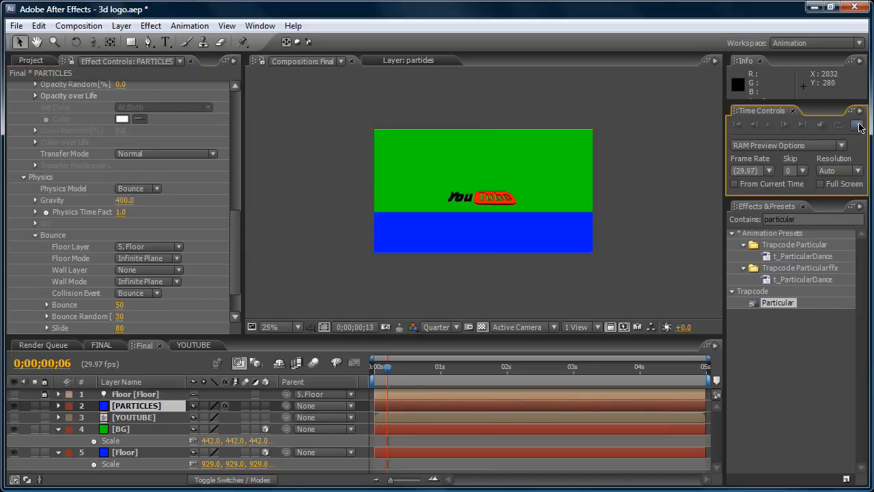
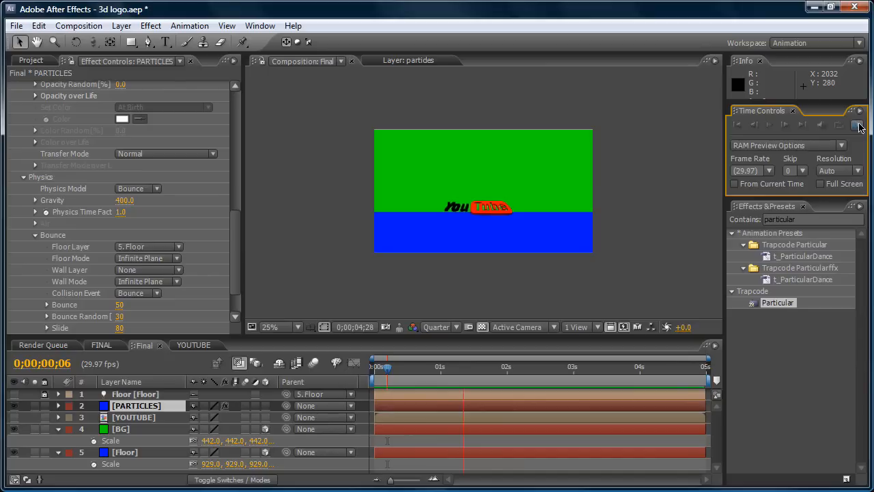
click(859, 128)
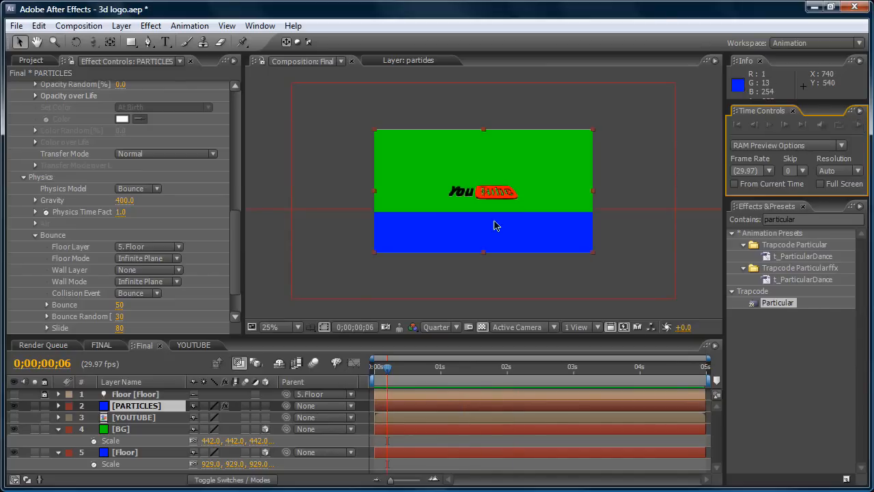
scroll(493, 220, up, 4)
scroll(487, 215, down, 4)
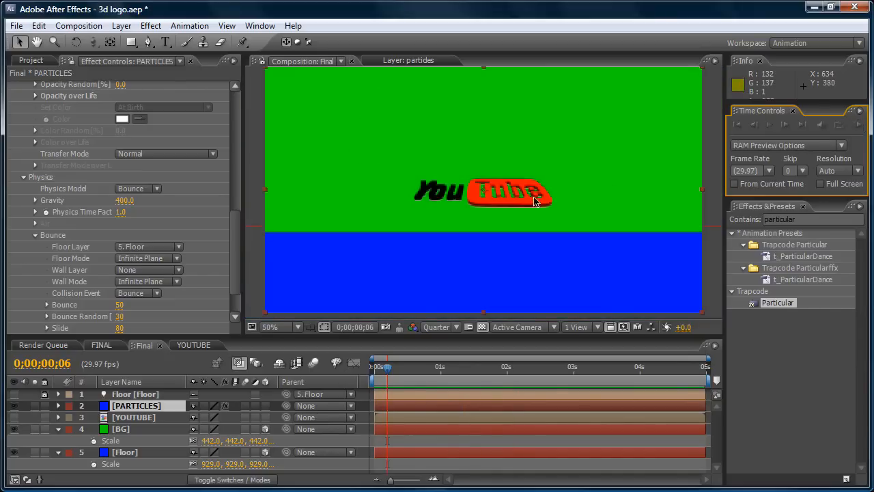
click(858, 125)
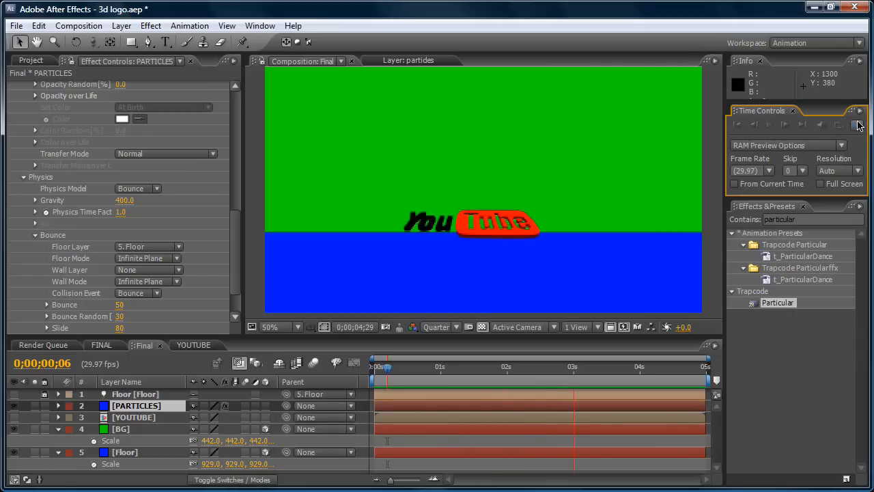
scroll(503, 193, down, 1)
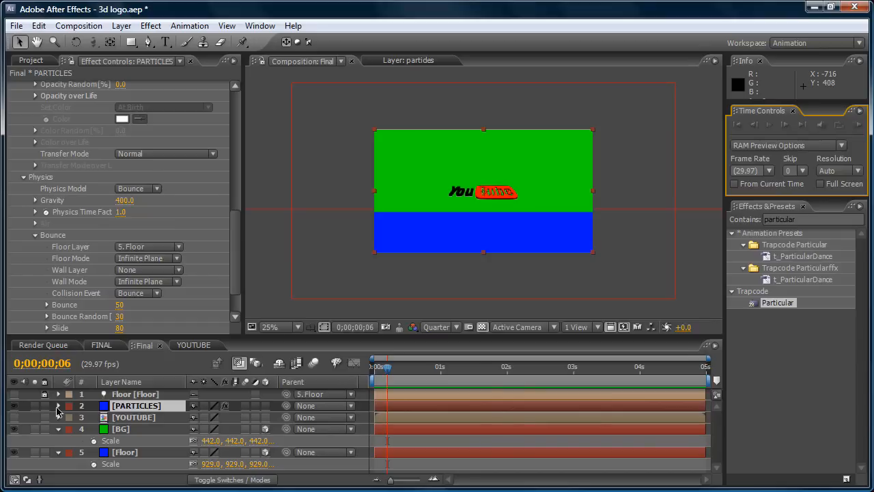
Collapse the open Scale properties of the BG and Floor layers in the timeline.
click(58, 405)
click(58, 429)
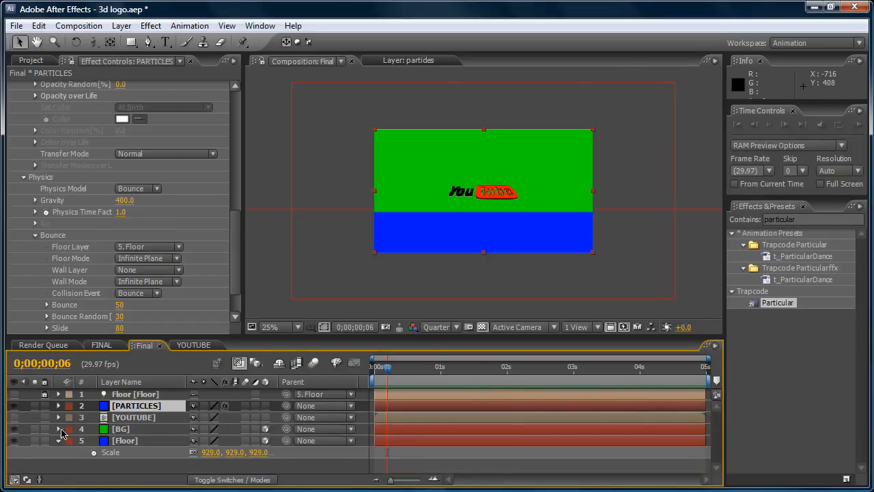
click(58, 441)
click(104, 467)
scroll(469, 181, up, 1)
scroll(469, 182, down, 1)
click(470, 239)
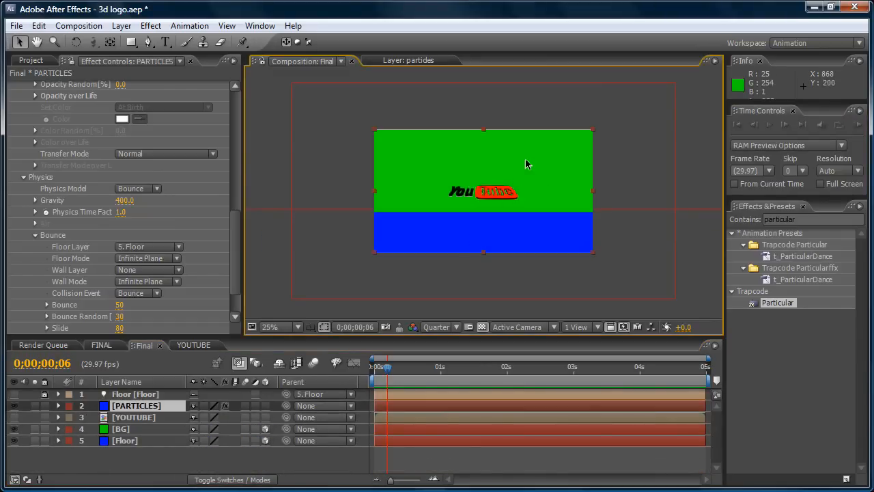
Select the BG solid and push it farther back in depth along its Z axis.
click(676, 132)
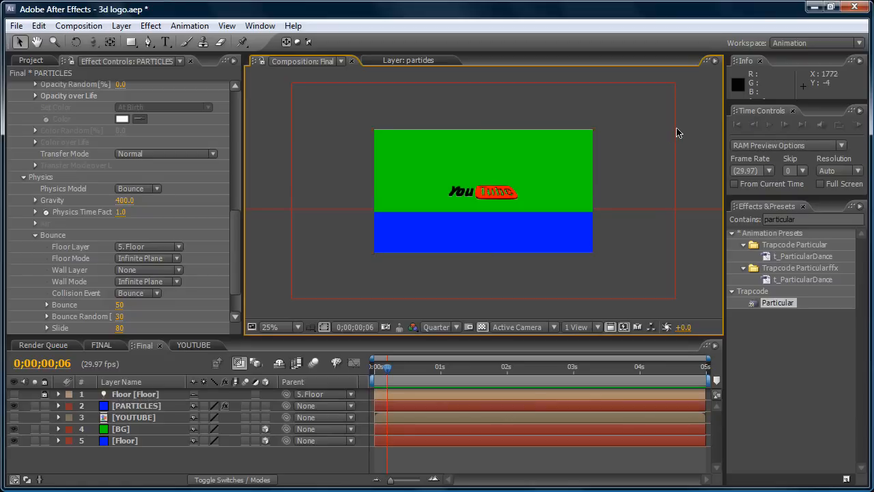
click(674, 134)
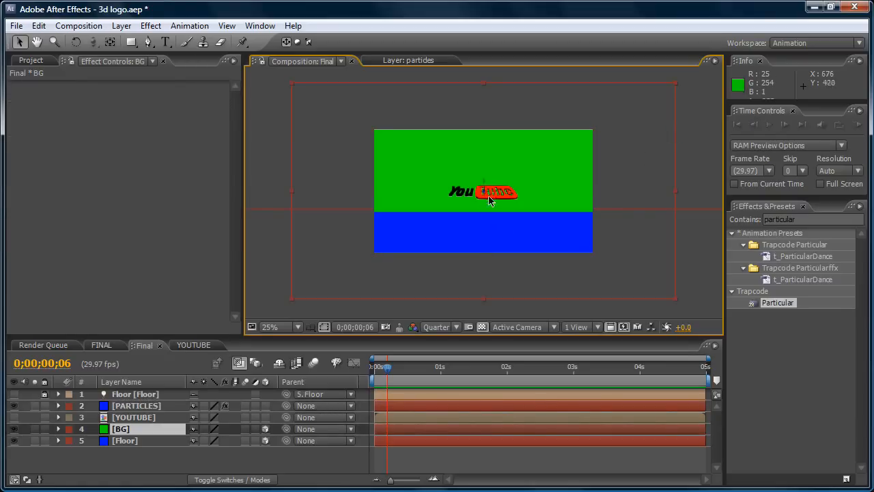
drag(489, 222, 501, 314)
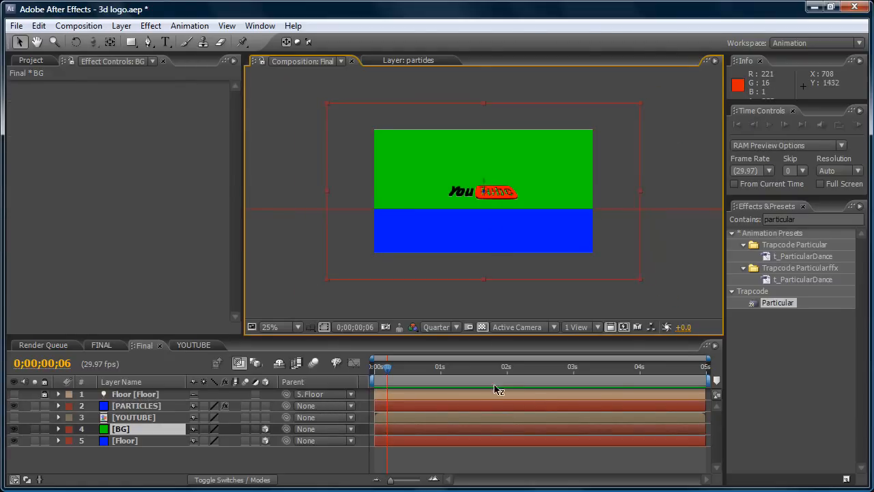
drag(525, 490, 491, 280)
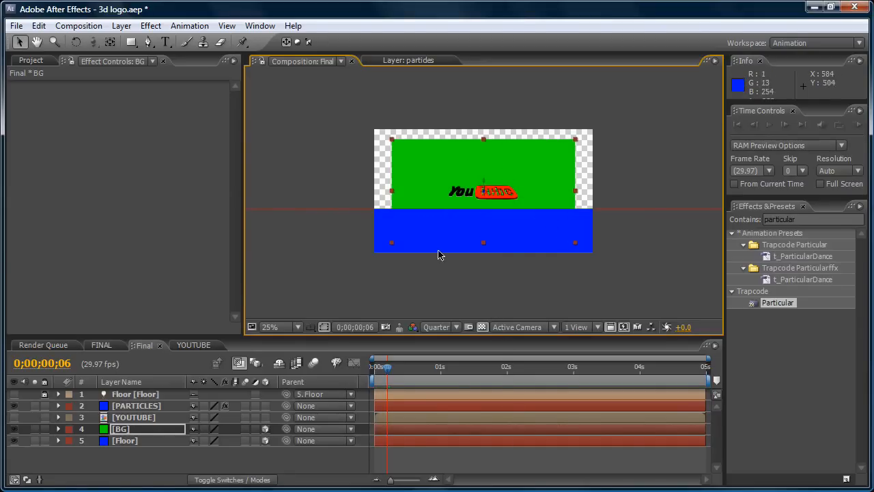
Scale the BG solid to 613% so it covers the frame behind the floor.
key(s)
drag(227, 444, 311, 434)
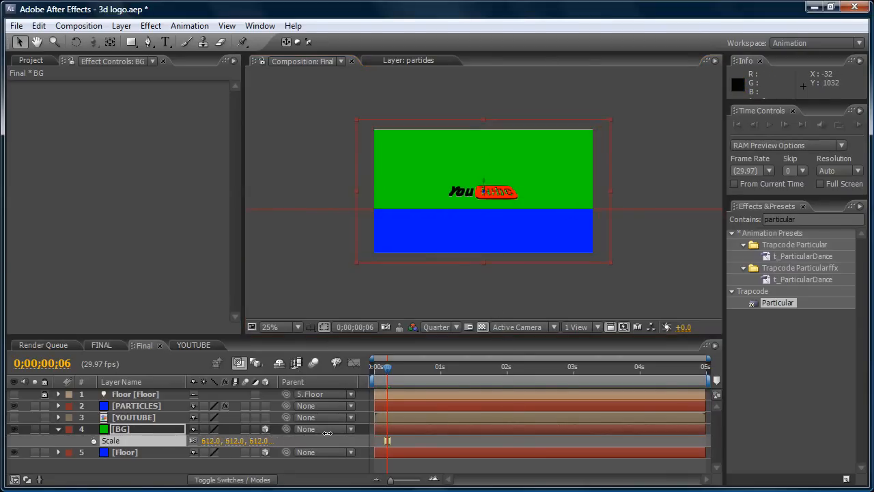
click(674, 163)
Inspect the enlarged background up close and RAM-preview the bouncing logo in front of it.
scroll(514, 188, up, 2)
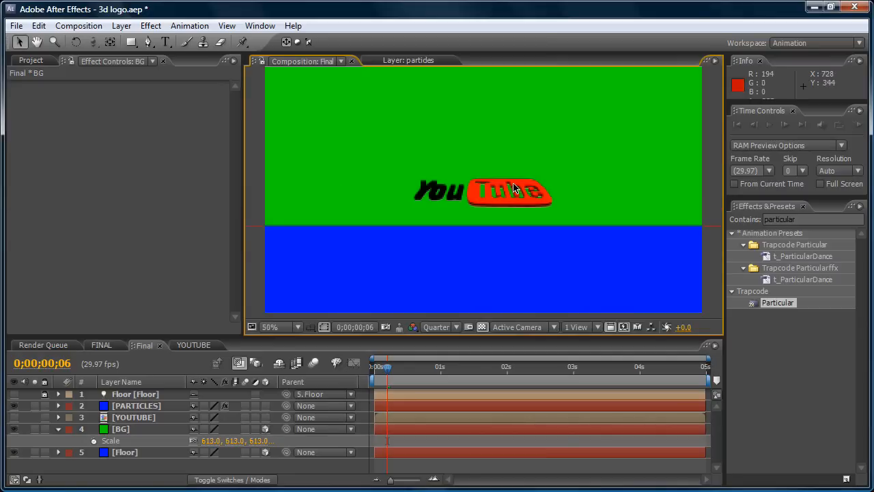
scroll(514, 188, down, 2)
click(859, 125)
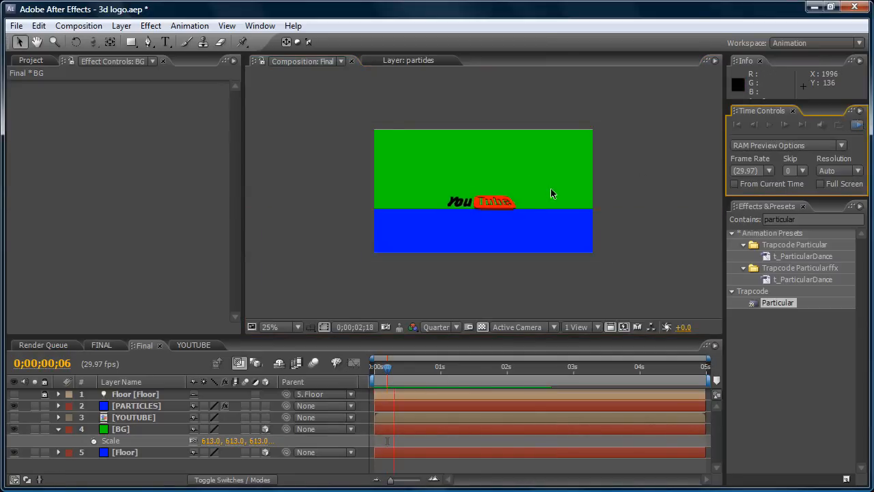
key(space)
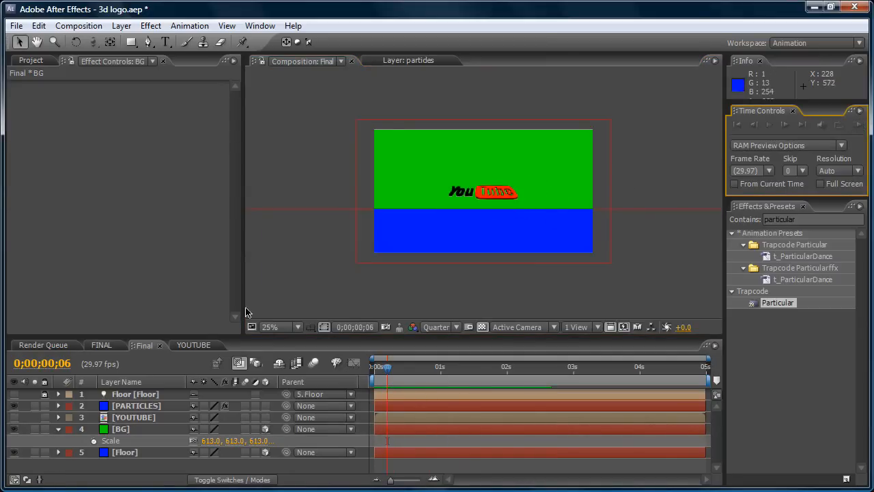
Collapse the BG layer's Scale property and add a new camera with the 35mm preset to the Final composition.
click(60, 429)
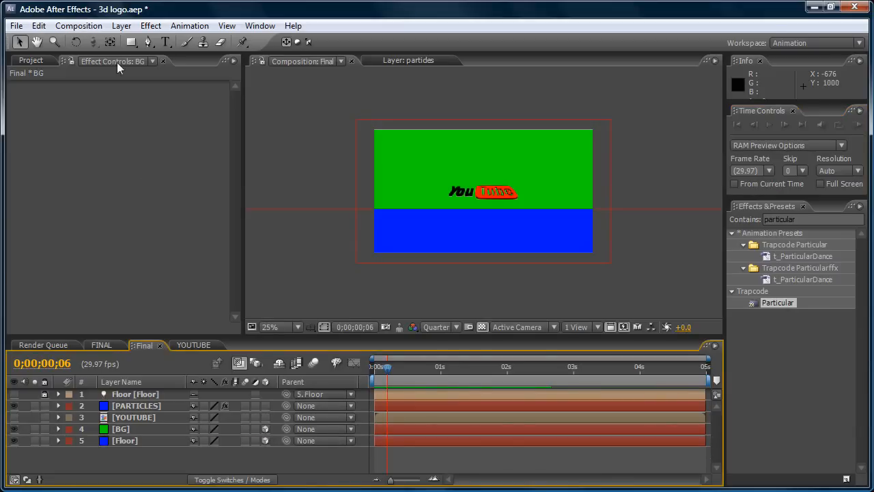
click(120, 26)
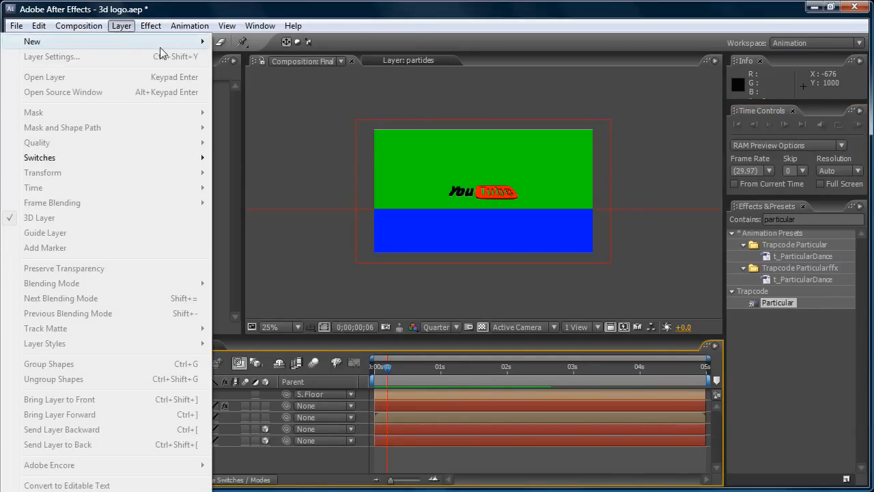
mouse_move(160, 42)
click(265, 89)
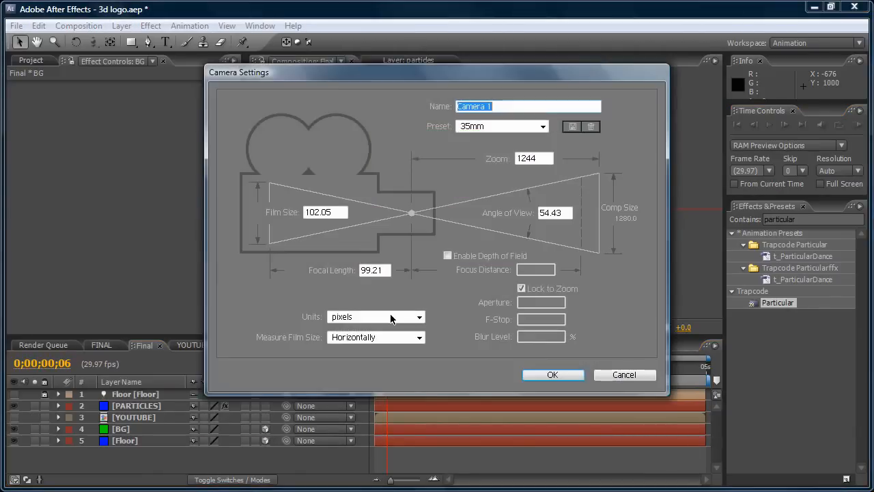
click(564, 374)
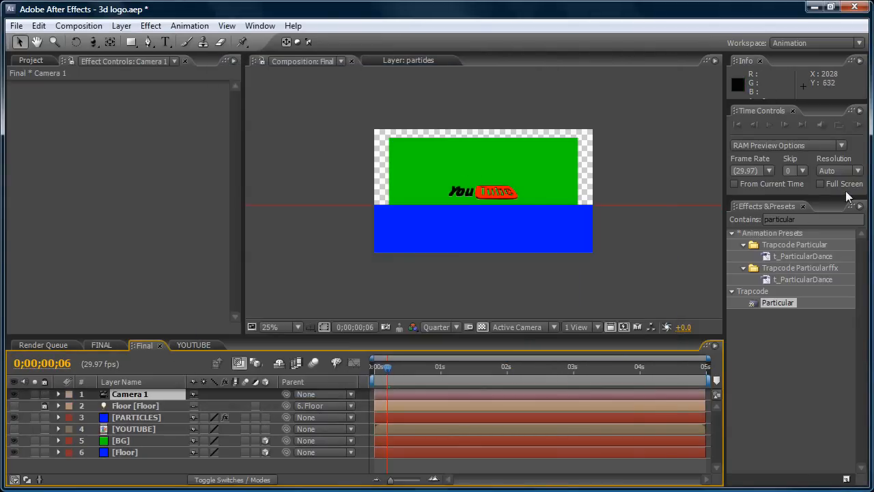
RAM-preview the shot through the new camera, and scale the BG solid to 847% so it fills the frame.
key(period)
click(858, 125)
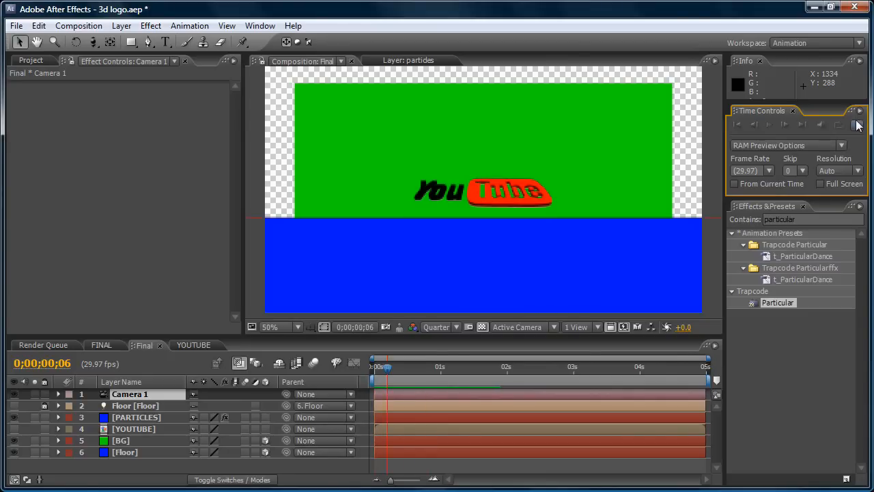
key(comma)
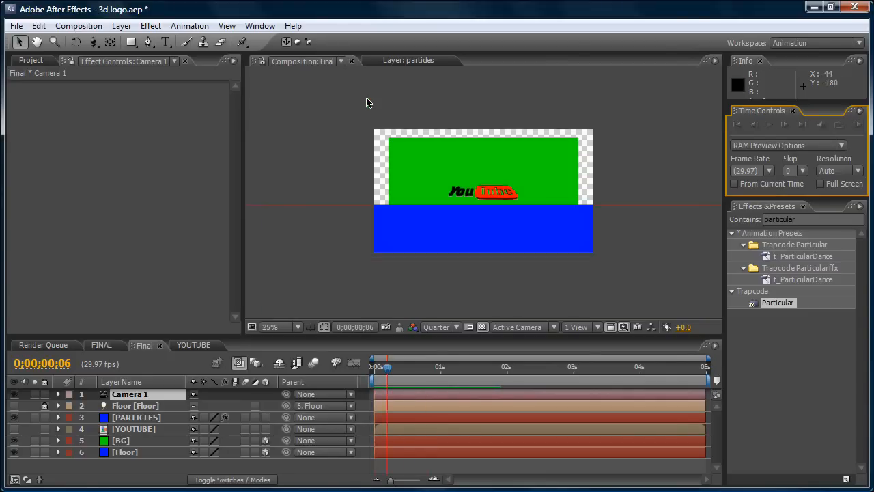
click(126, 443)
key(s)
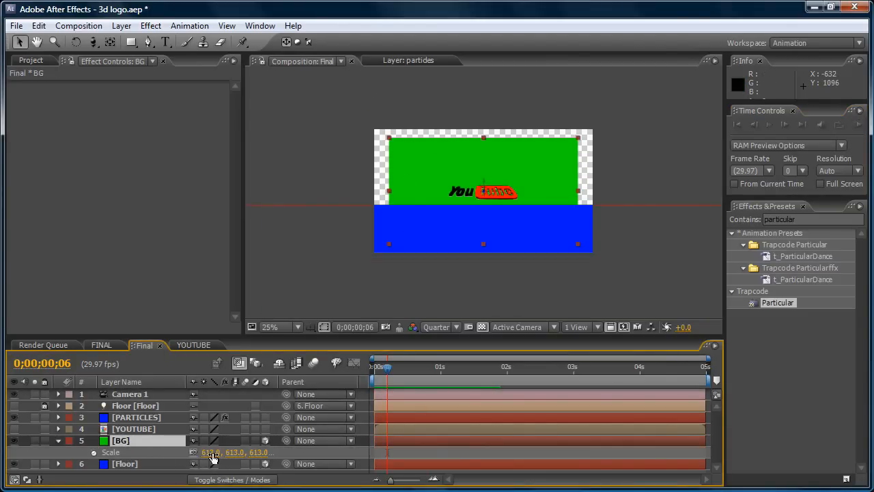
drag(215, 461, 354, 441)
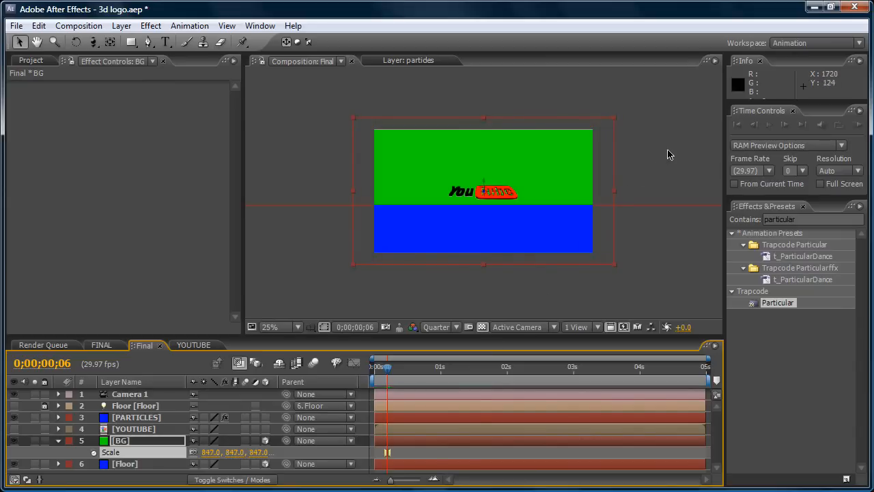
Track the camera in toward the logo in two moves, RAM-previewing the bounce after each one.
click(94, 42)
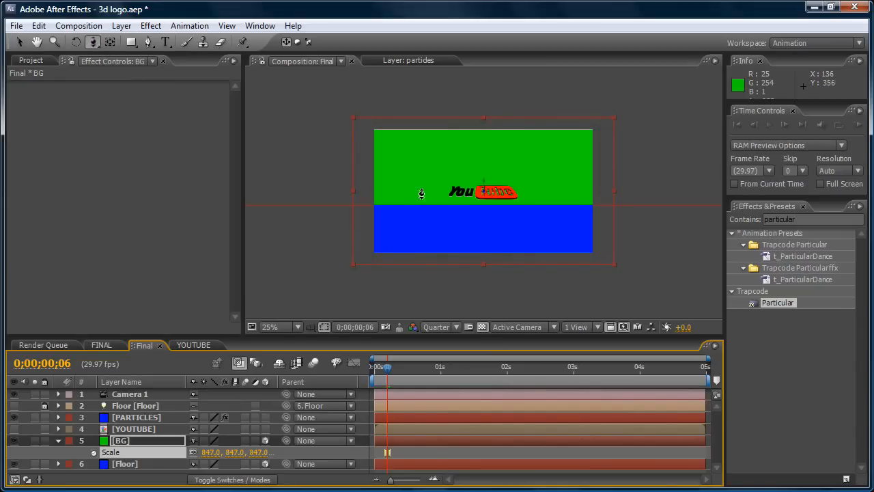
drag(503, 228, 502, 198)
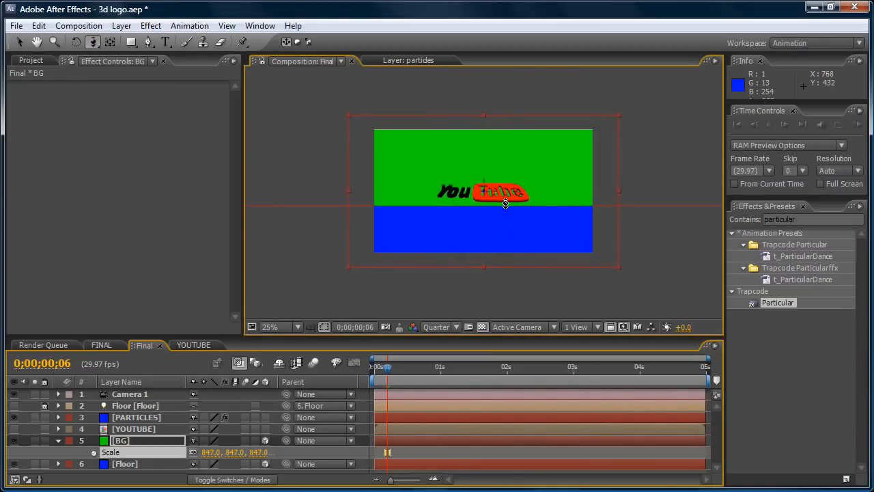
click(857, 128)
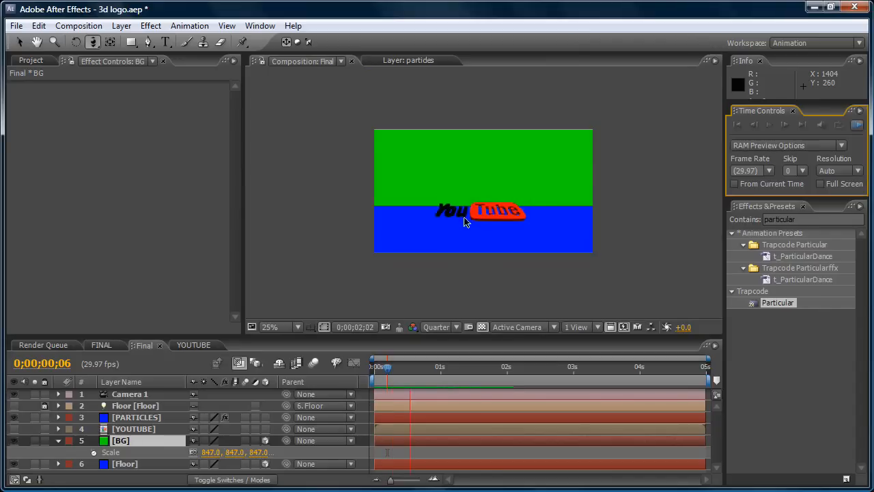
click(94, 43)
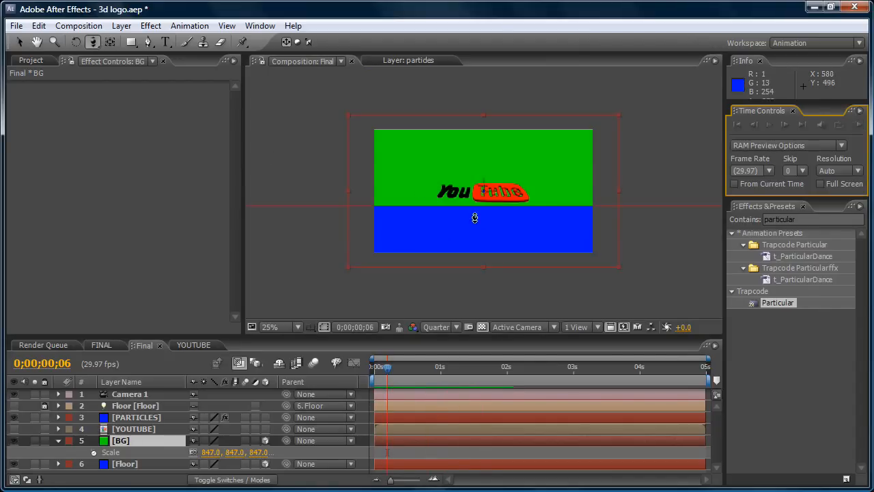
mouse_move(485, 211)
mouse_down()
mouse_move(485, 189)
mouse_move(486, 203)
mouse_up()
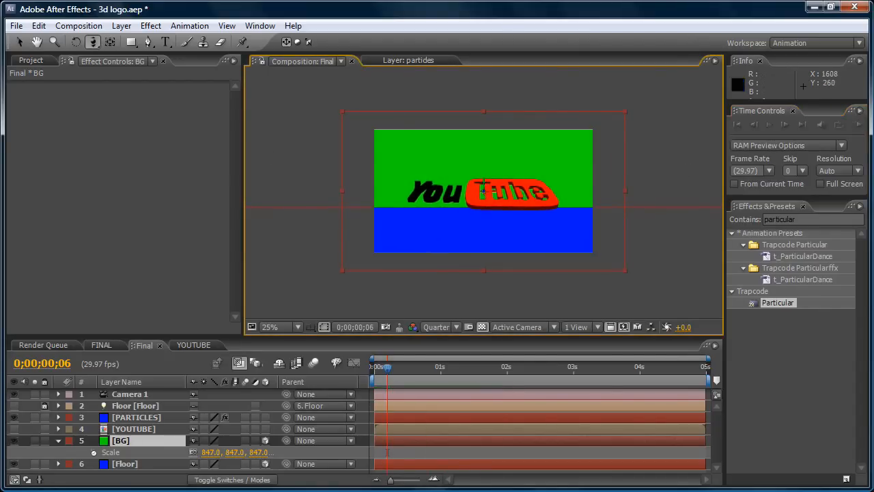
click(857, 127)
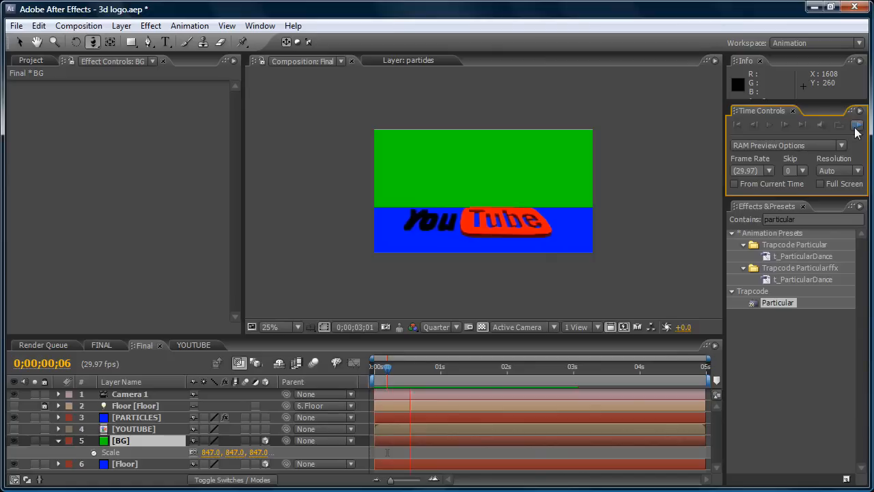
click(857, 128)
scroll(427, 186, up, 4)
scroll(426, 186, down, 4)
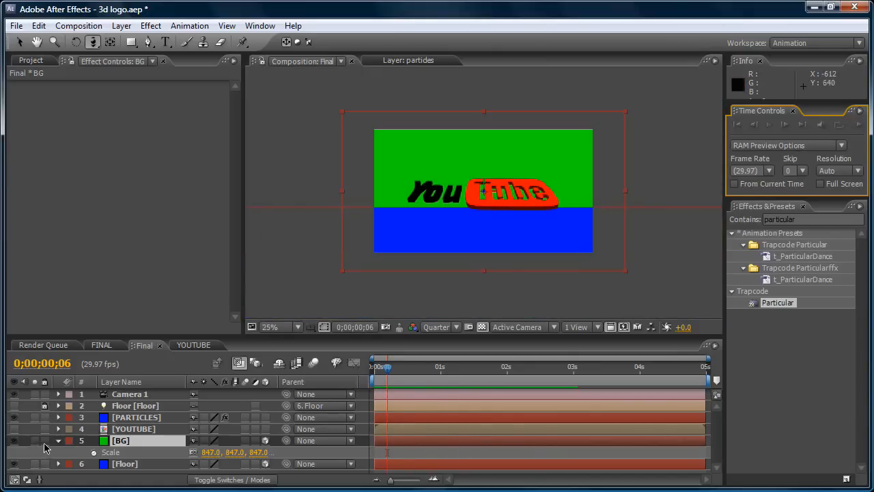
Collapse the BG layer's Scale property and apply the Ramp effect to the Floor solid.
click(56, 446)
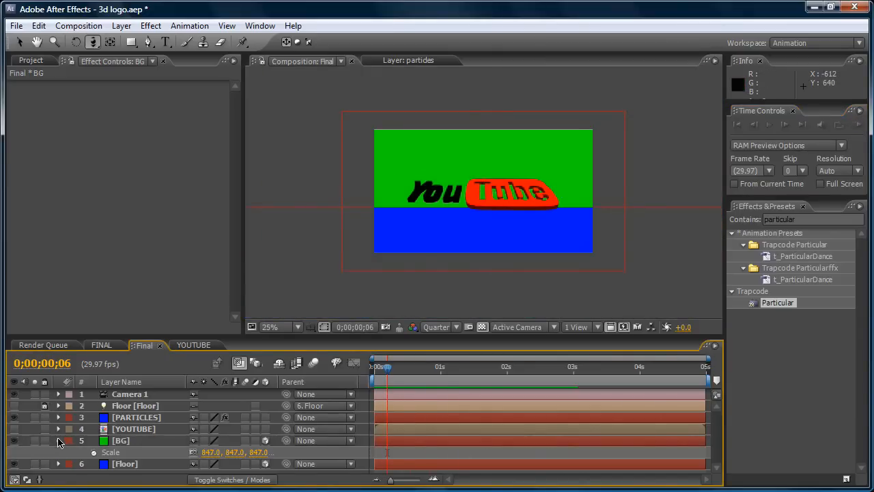
click(58, 441)
click(142, 453)
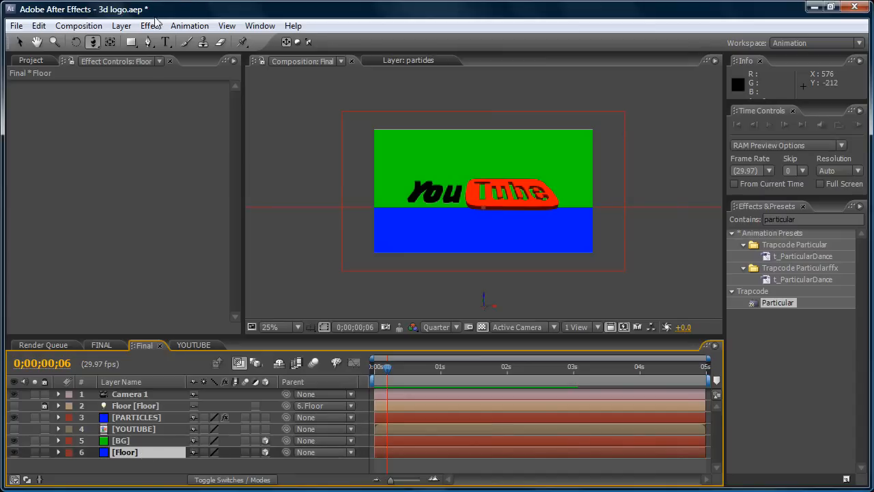
click(151, 25)
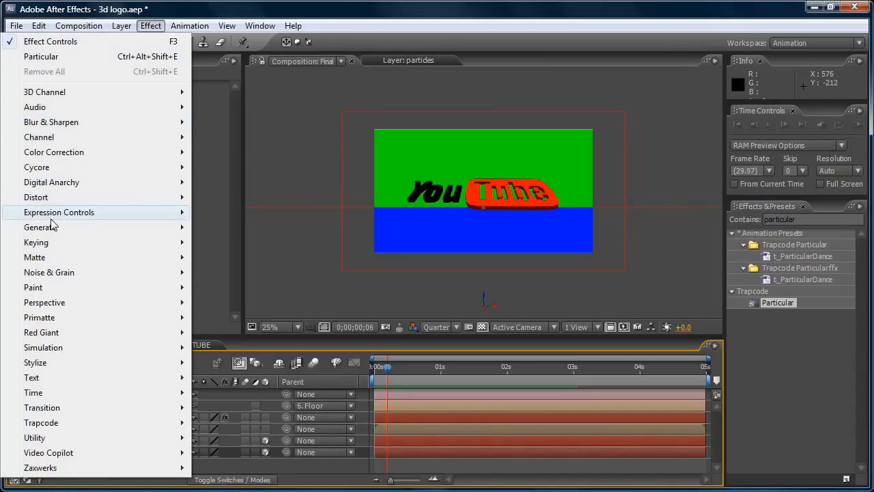
mouse_move(59, 232)
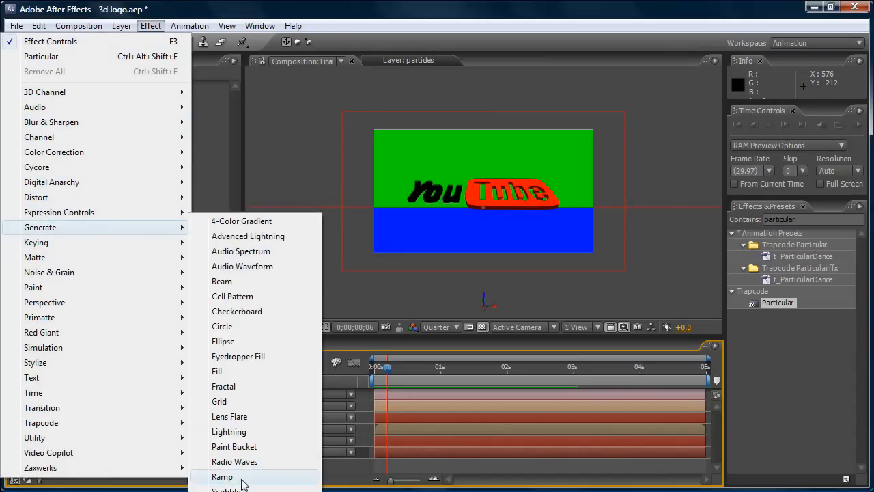
click(225, 477)
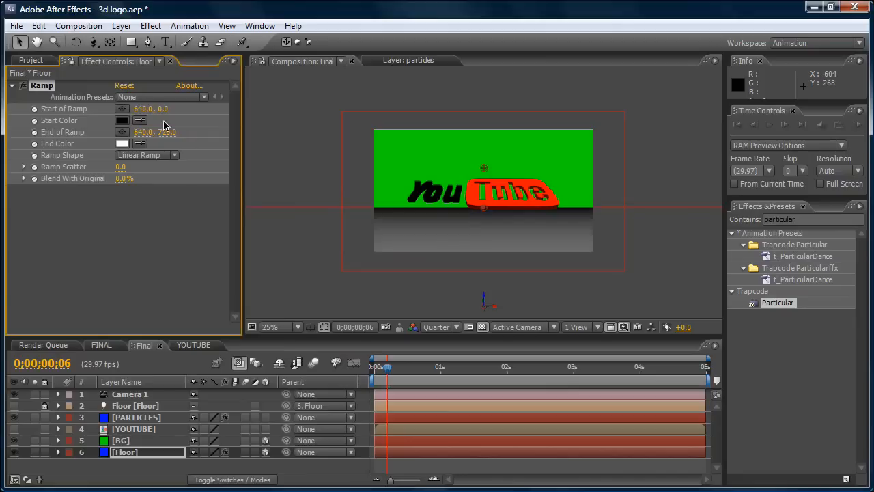
Set the floor Ramp's start color to dark blue and its end color to black.
click(121, 122)
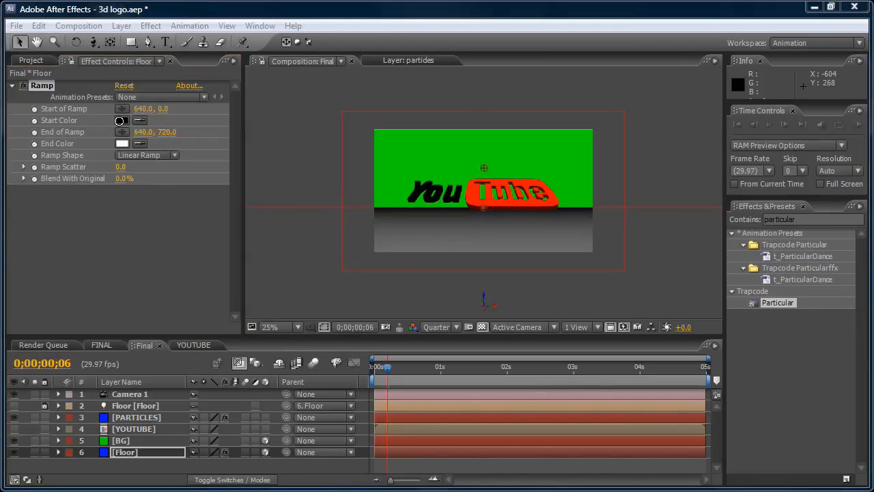
drag(212, 120, 215, 111)
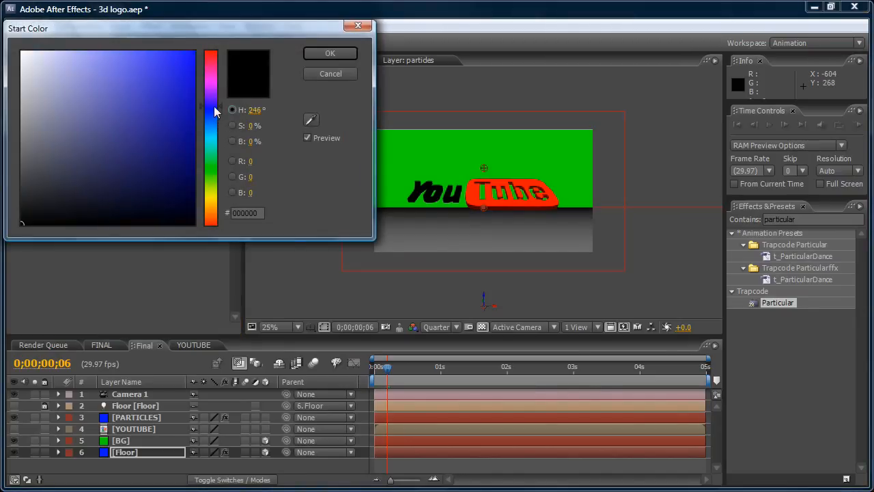
drag(189, 85, 187, 142)
click(312, 58)
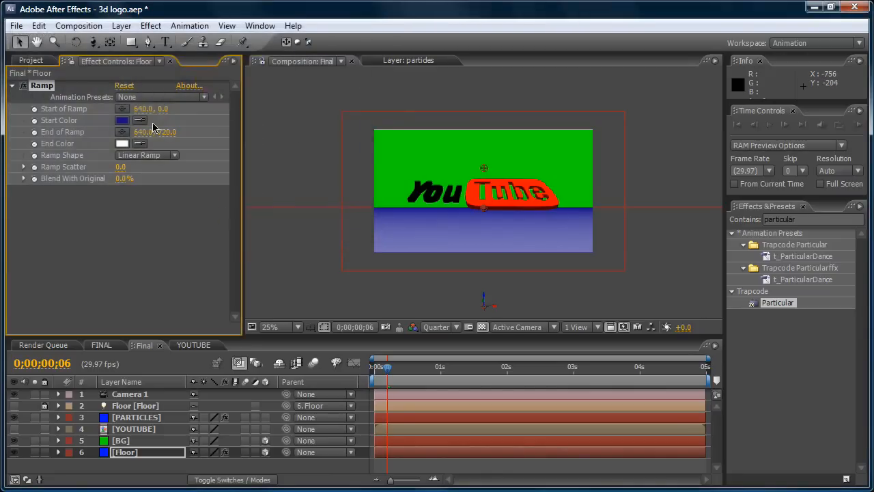
click(127, 143)
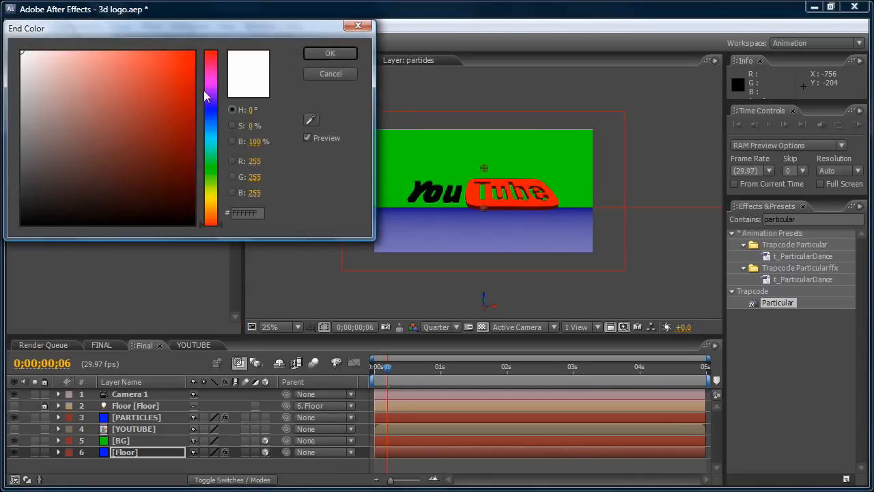
drag(179, 215, 189, 222)
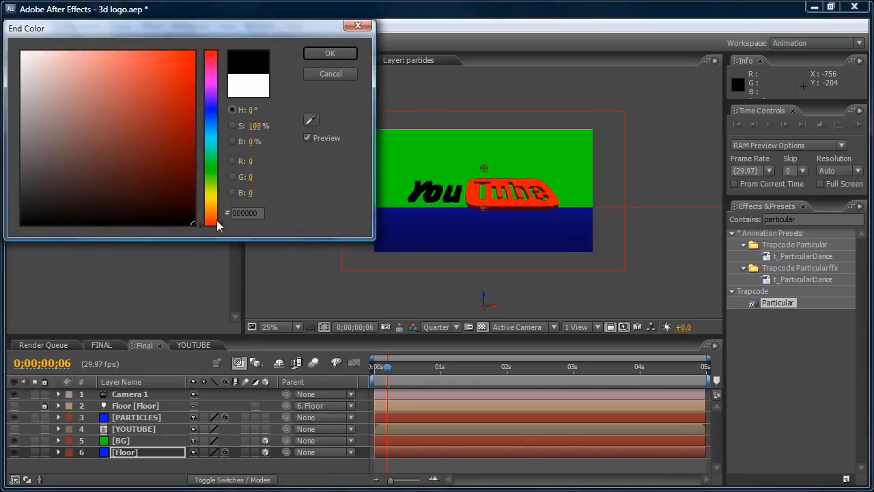
click(331, 54)
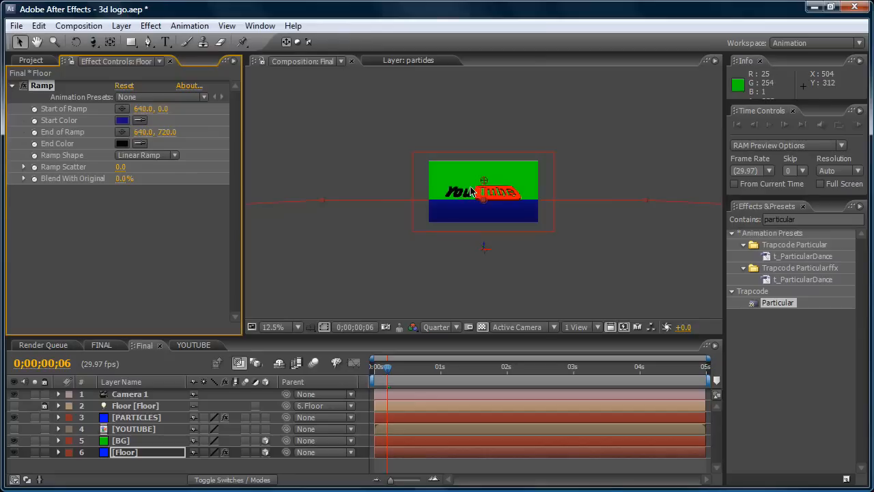
Change the floor Ramp to a Radial Ramp and place its start point on the floor at about 595, 239.
click(155, 154)
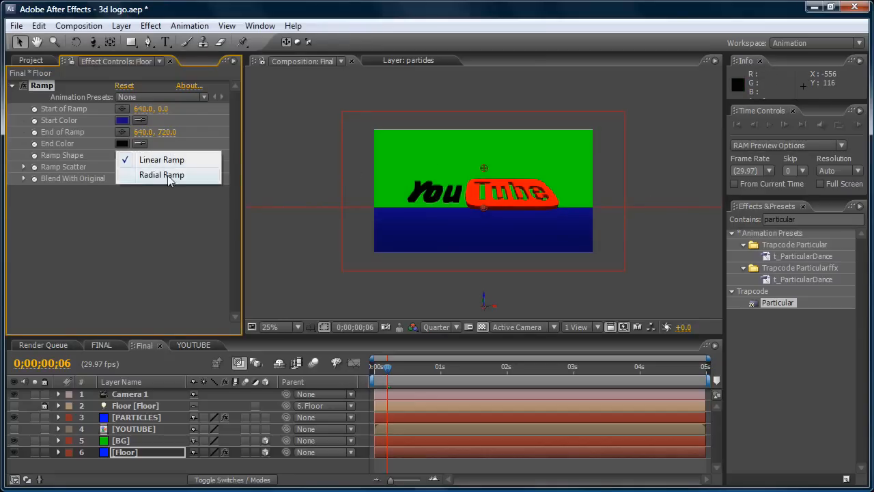
click(167, 175)
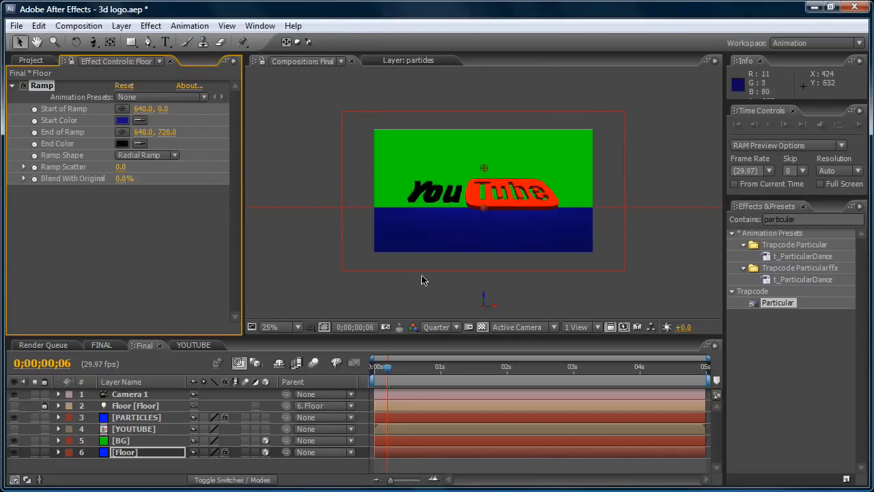
click(121, 109)
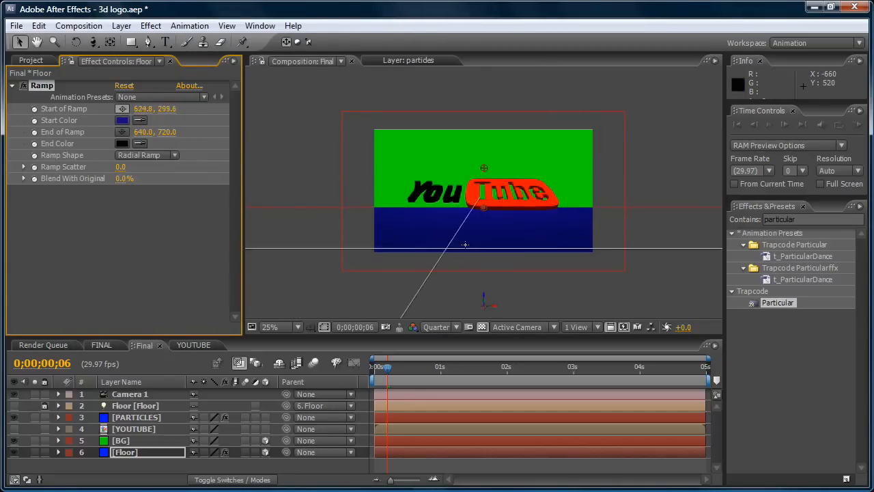
click(433, 233)
Place the floor Ramp's end point outside the frame at about 740, 300 and inspect the gradient up close.
key(comma)
click(122, 131)
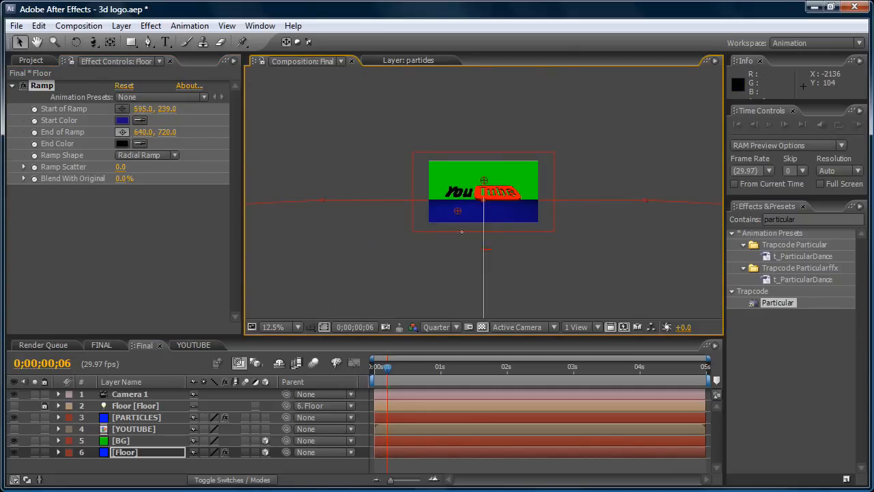
click(513, 219)
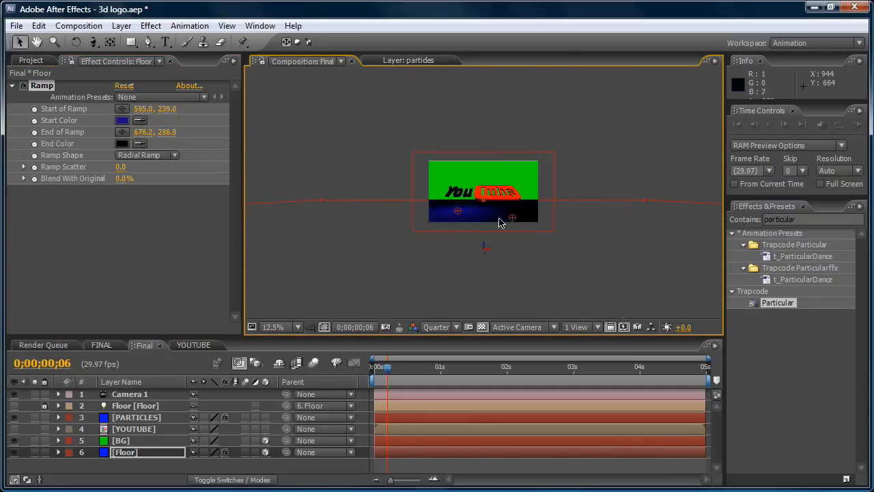
key(period)
drag(543, 243, 660, 248)
key(period)
key(period)
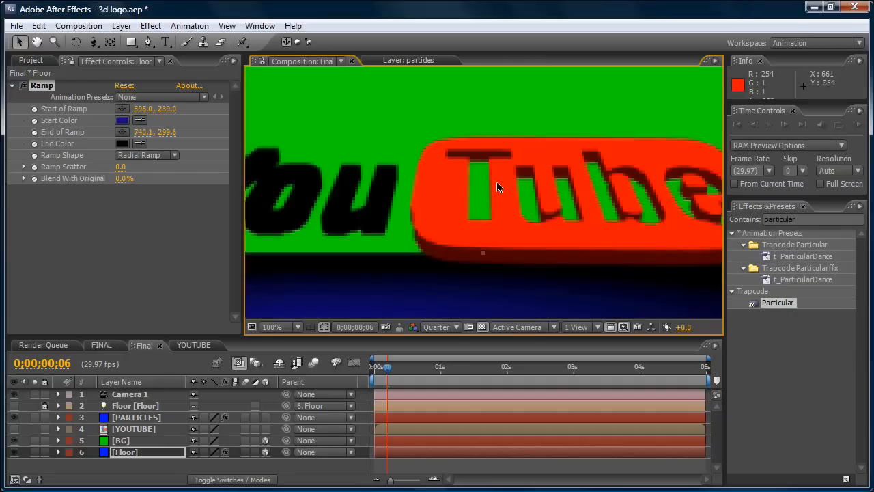
key(comma)
key(comma)
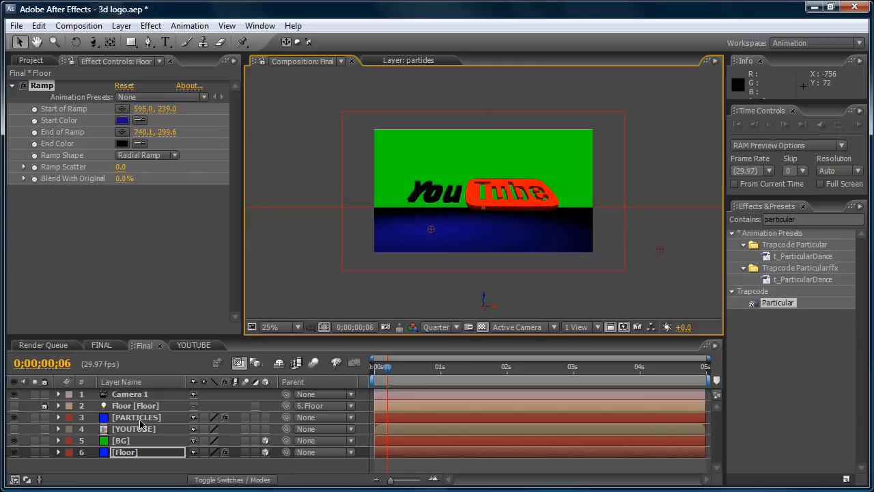
Apply the Ramp effect to the BG layer.
click(120, 443)
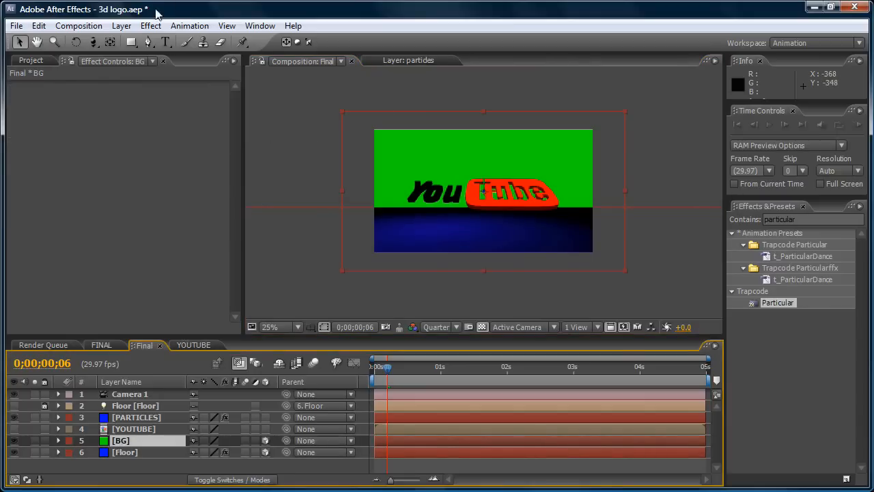
click(151, 26)
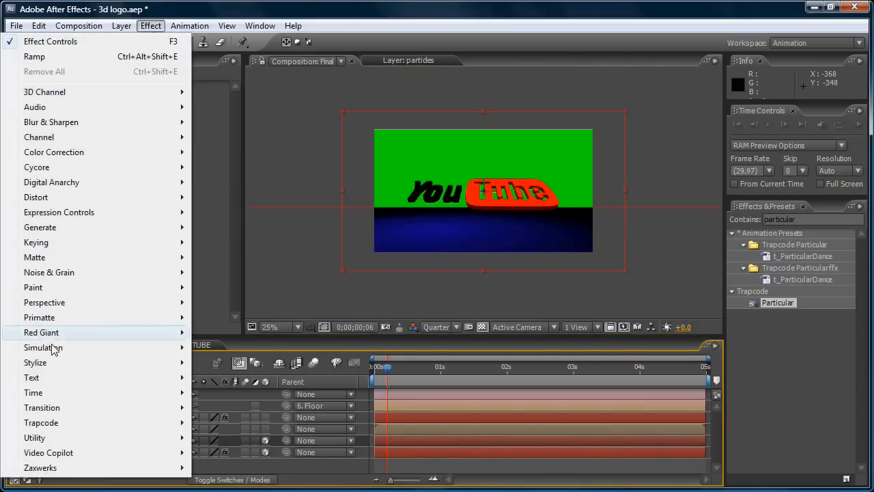
mouse_move(41, 228)
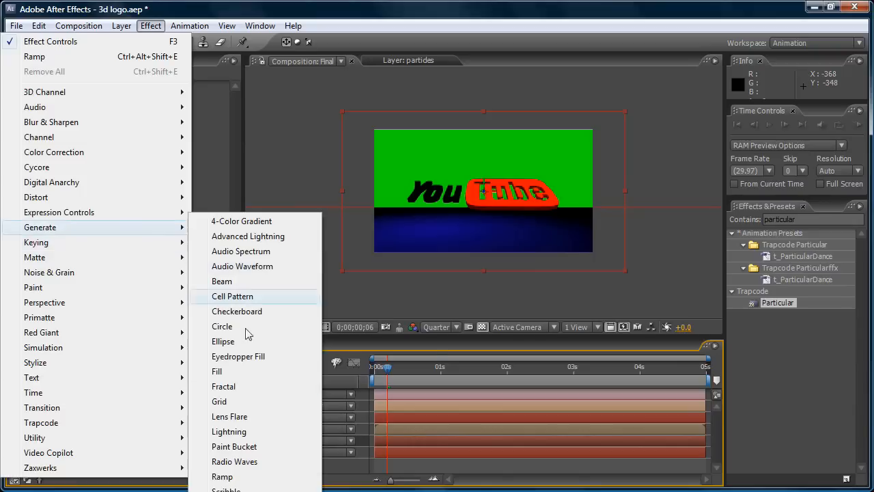
click(223, 477)
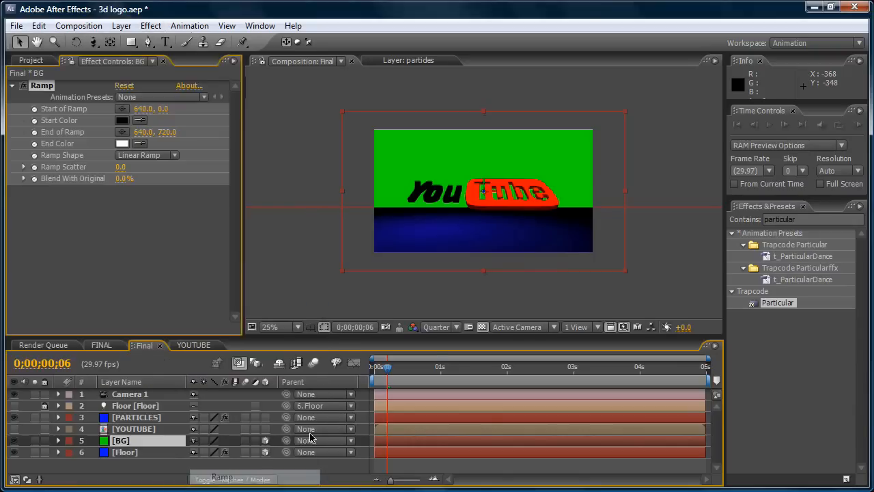
Set the BG Ramp's start color to dark blue 022148 and its end color to gray 837E7E.
click(122, 121)
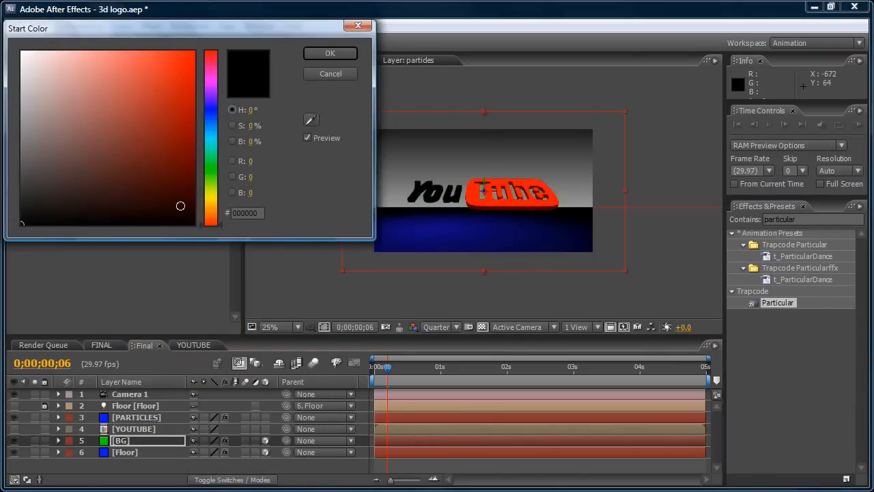
click(209, 122)
click(191, 179)
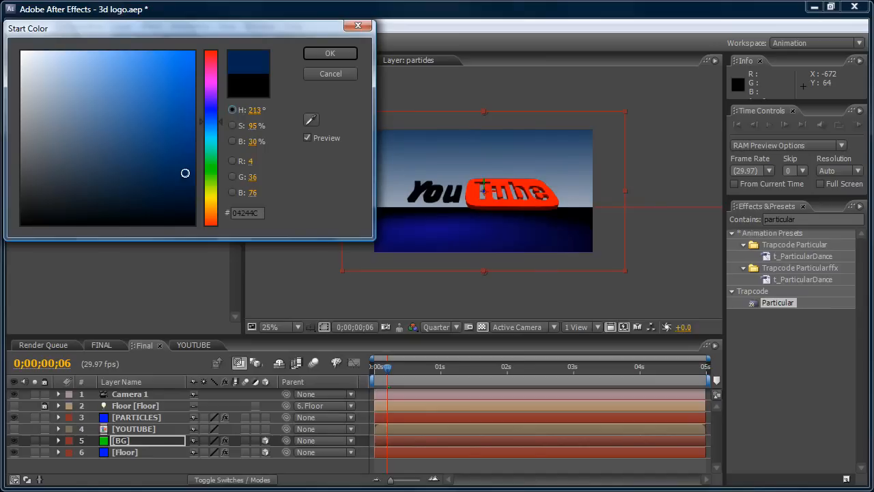
drag(183, 168, 190, 175)
click(329, 56)
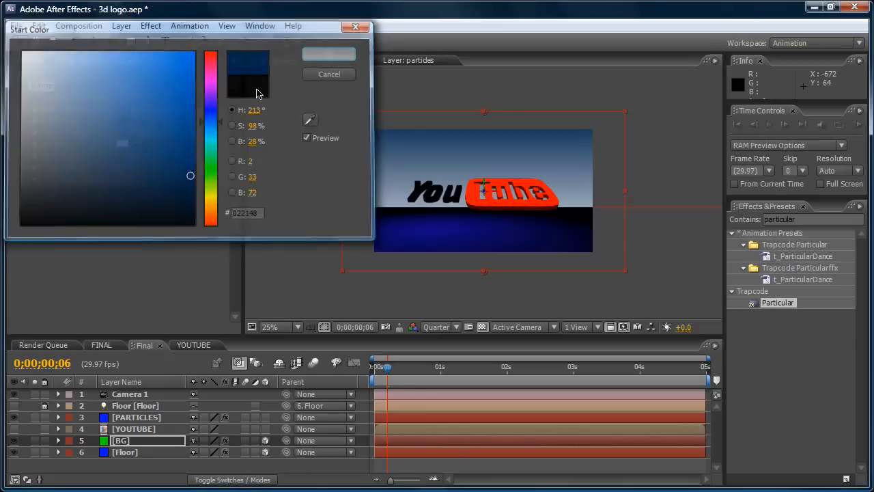
click(121, 142)
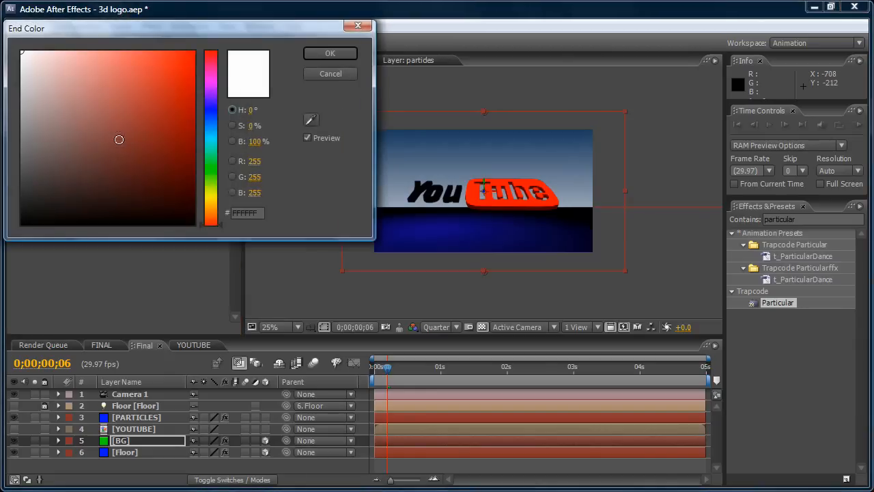
drag(31, 110, 28, 133)
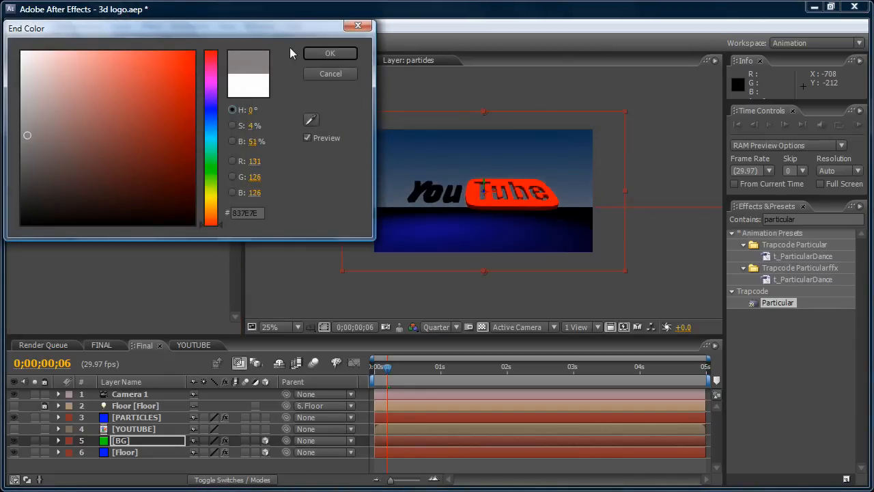
click(326, 55)
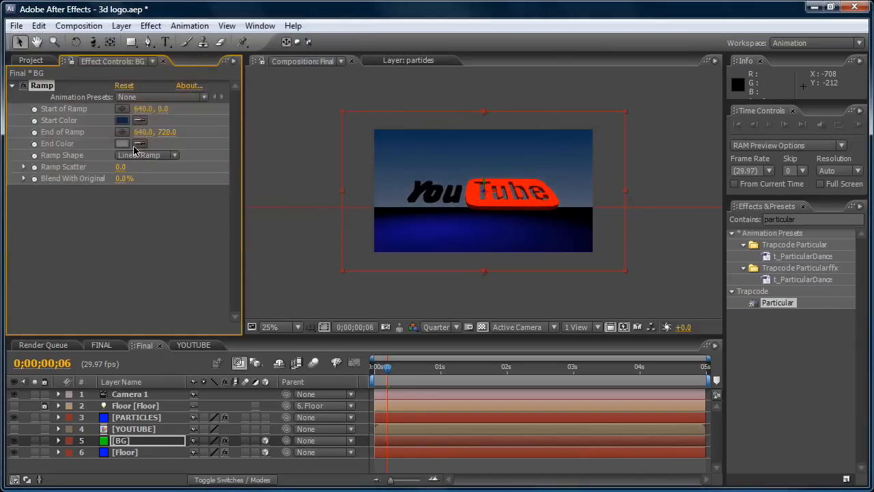
Change the BG Ramp to a Radial Ramp, placing its start at about 1026, 379 and its end outside the frame at about -562, -193.
click(137, 155)
click(146, 176)
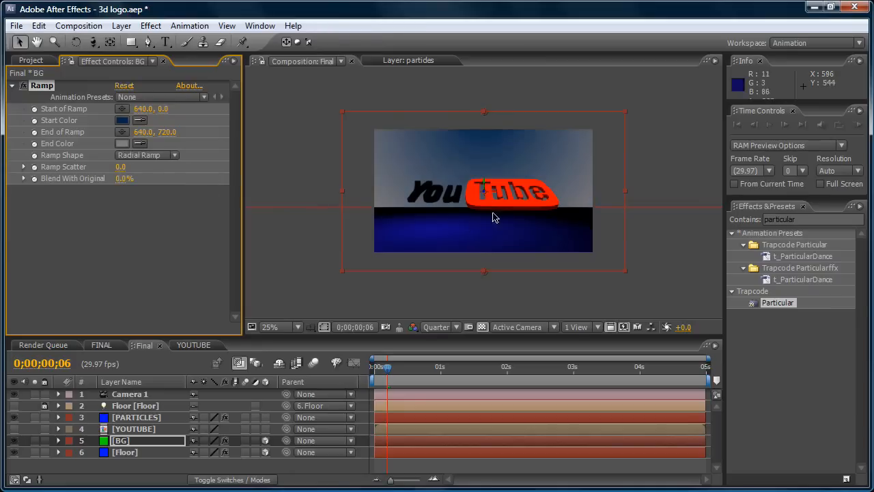
click(122, 133)
click(410, 159)
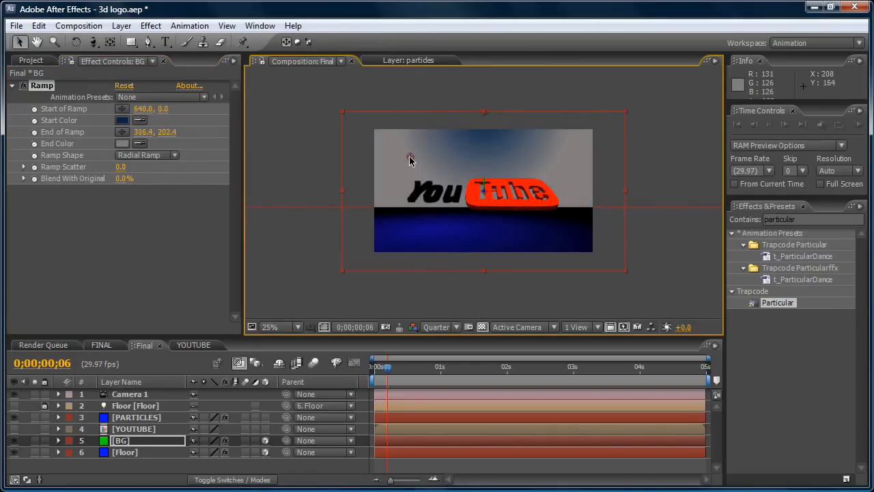
click(122, 109)
click(570, 198)
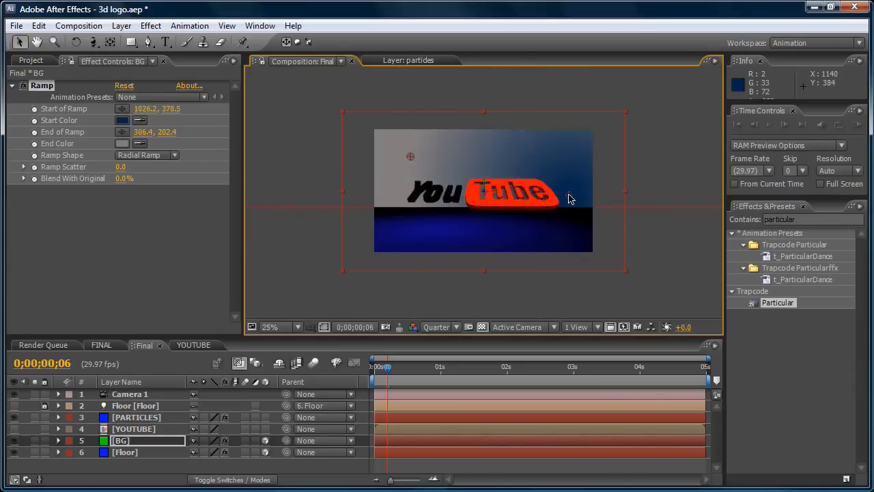
mouse_move(410, 157)
mouse_down()
mouse_move(351, 119)
mouse_move(224, 75)
mouse_up()
click(664, 169)
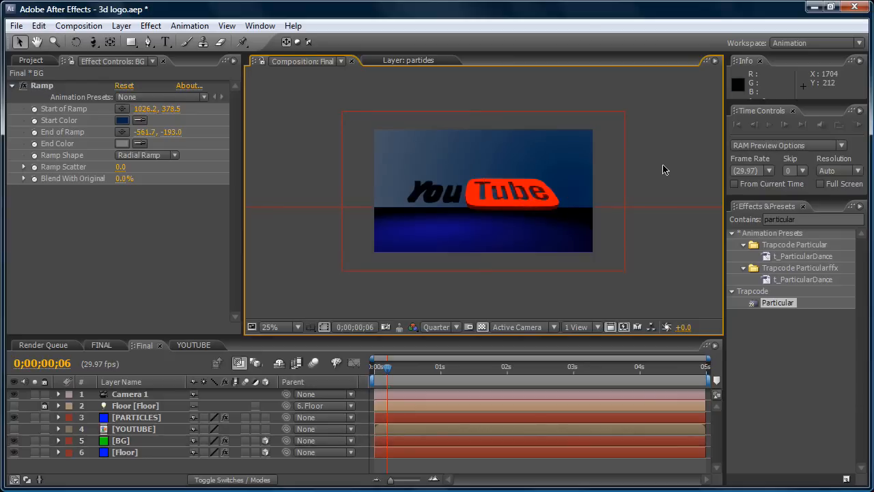
Darken the BG Ramp's start color to about 03172F and set its end color to black.
click(123, 120)
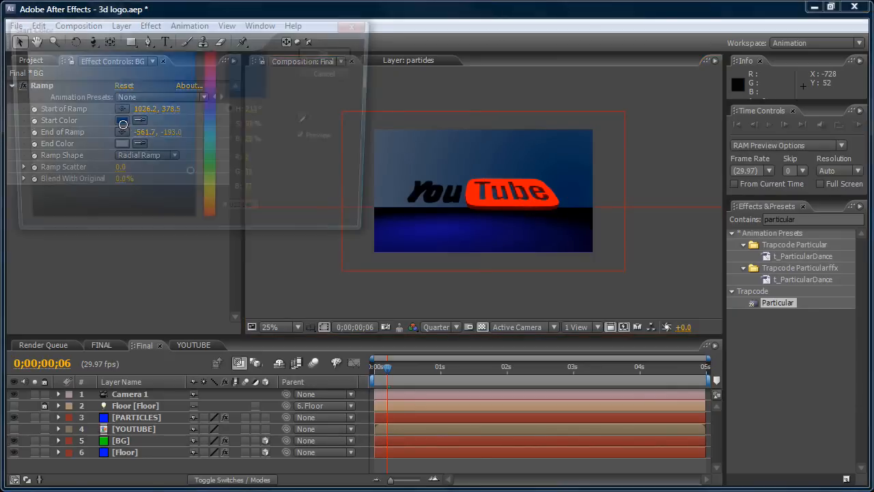
drag(185, 180, 183, 190)
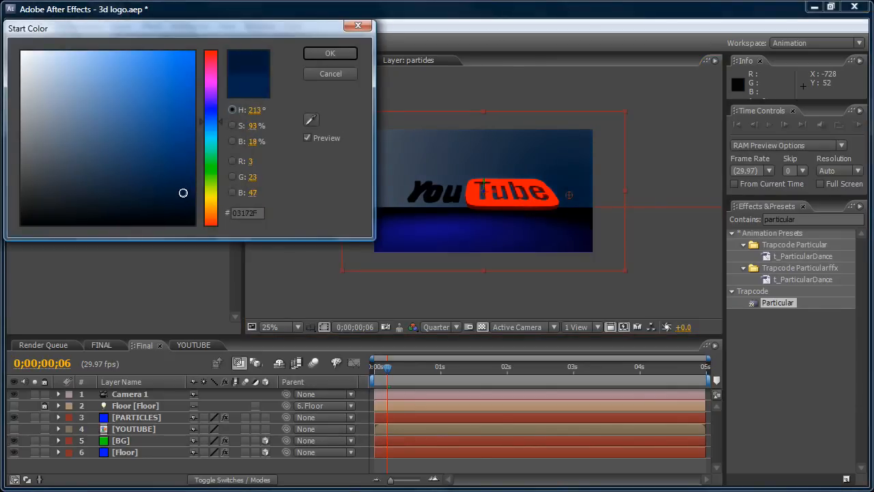
click(329, 54)
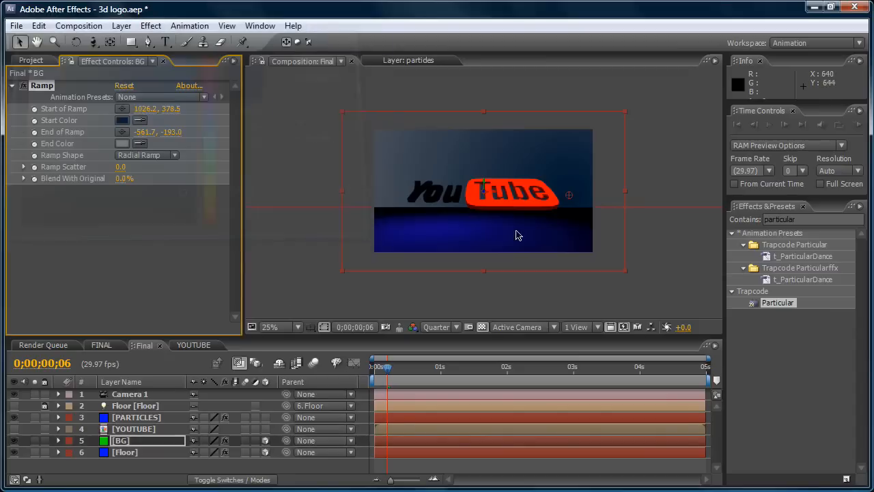
click(119, 148)
drag(117, 142, 22, 237)
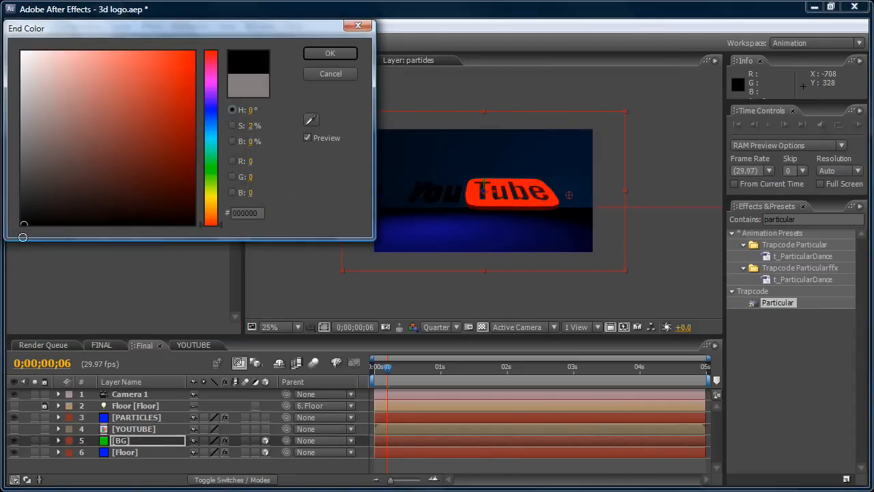
click(314, 51)
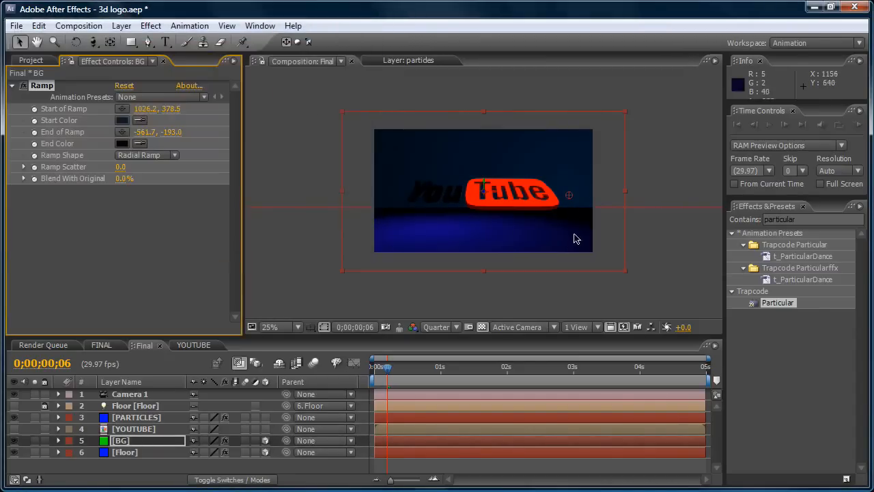
Move the BG Ramp's start point to about 927, 274 and change its start color to the richer blue 040B72.
drag(560, 189, 547, 172)
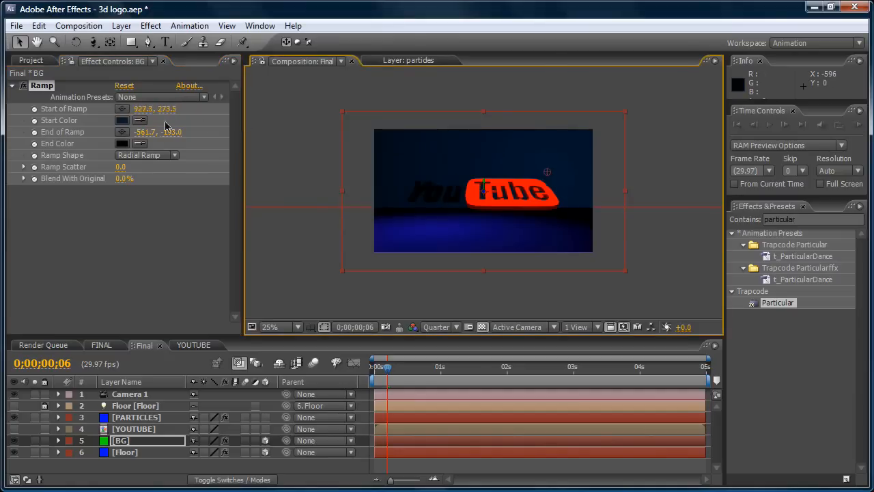
click(122, 120)
mouse_move(185, 193)
mouse_down()
mouse_move(187, 137)
mouse_move(189, 147)
mouse_move(217, 117)
mouse_up()
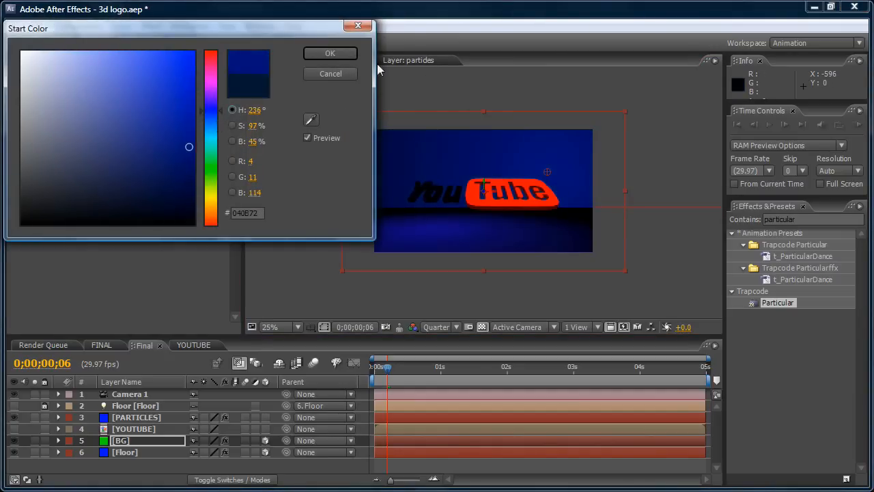
click(350, 54)
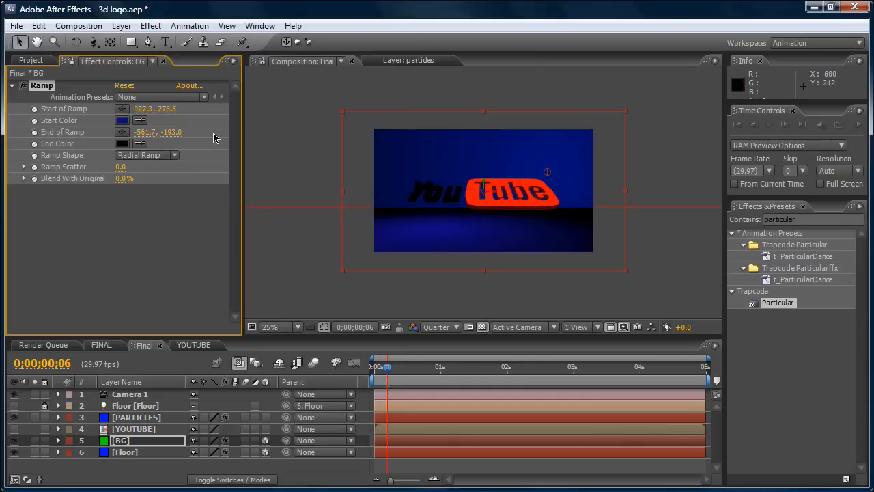
Reposition the BG Ramp's start point to about 322, 304 and its end point to about 1304, -1, then inspect the gradient.
scroll(522, 189, down, 1)
drag(352, 130, 449, 189)
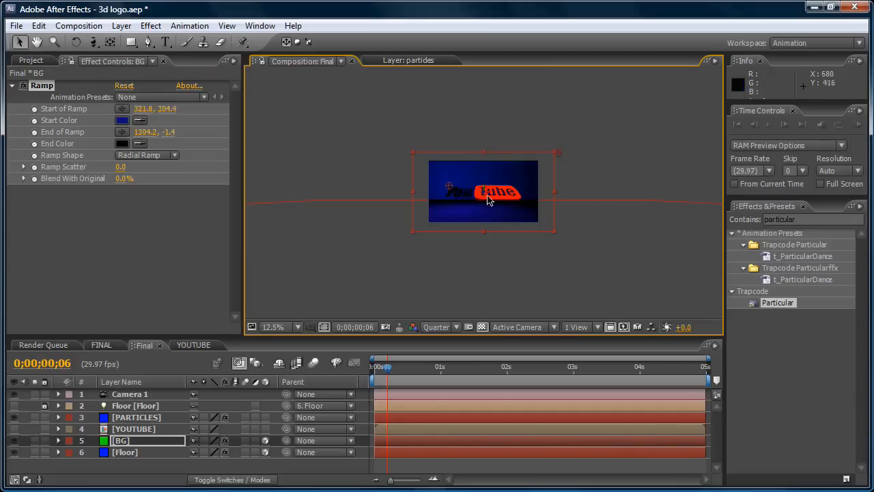
scroll(487, 199, up, 2)
scroll(487, 198, down, 1)
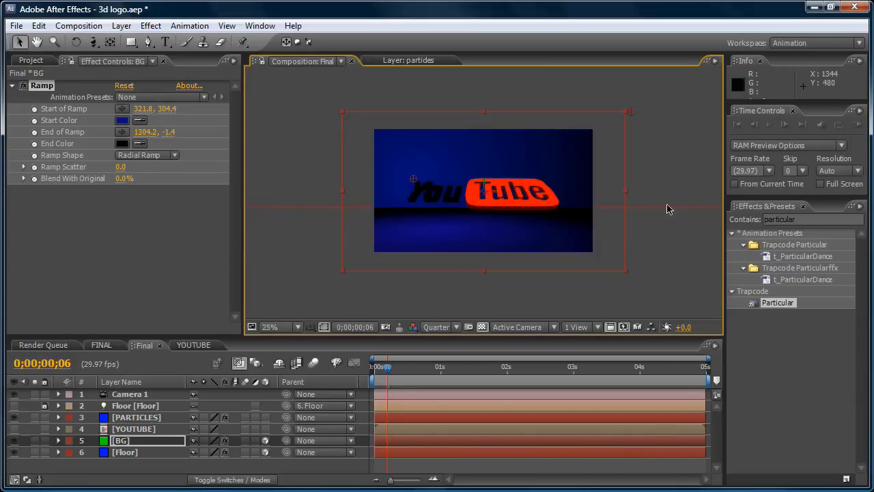
click(669, 161)
scroll(517, 177, up, 1)
scroll(502, 177, down, 1)
scroll(478, 184, up, 1)
scroll(471, 192, down, 1)
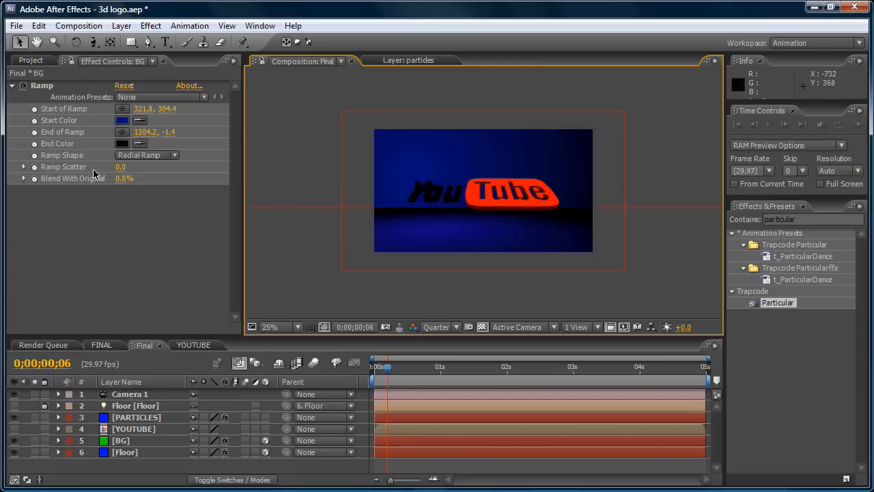
Raise the PARTICLES logo by setting the Particular emitter's Position XY to 640, 293, and preview the animation.
click(142, 419)
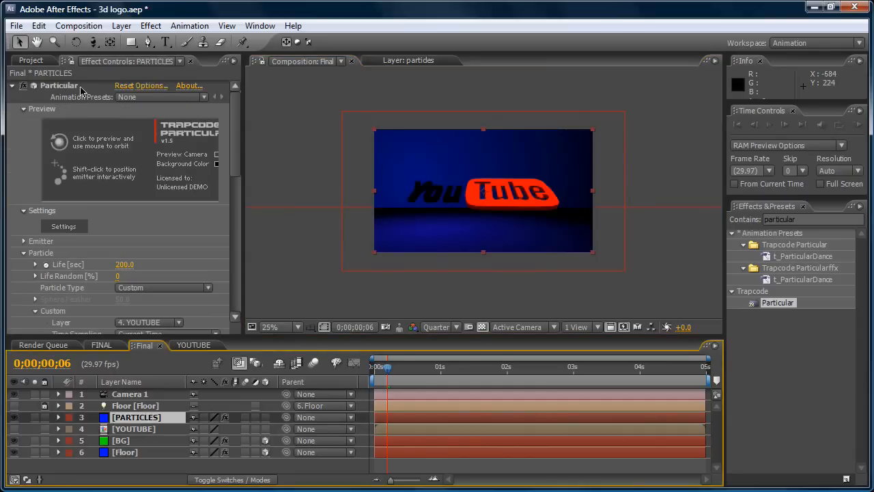
click(23, 241)
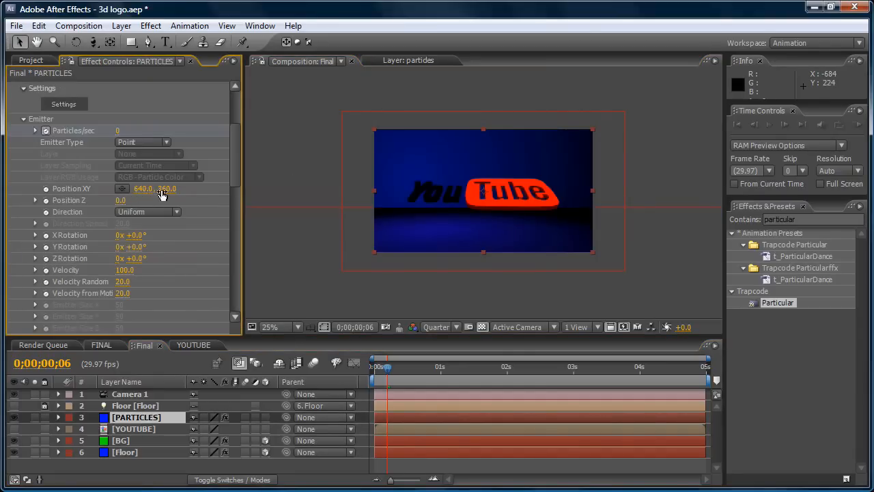
drag(168, 194, 107, 204)
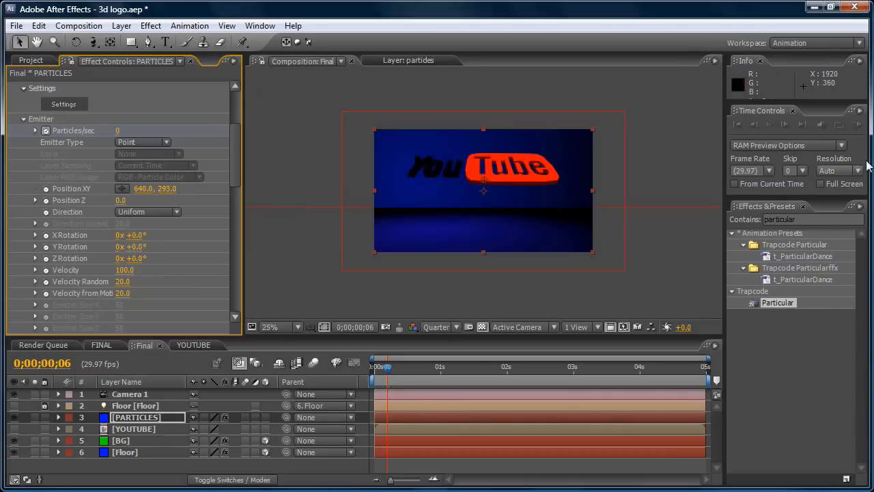
click(858, 127)
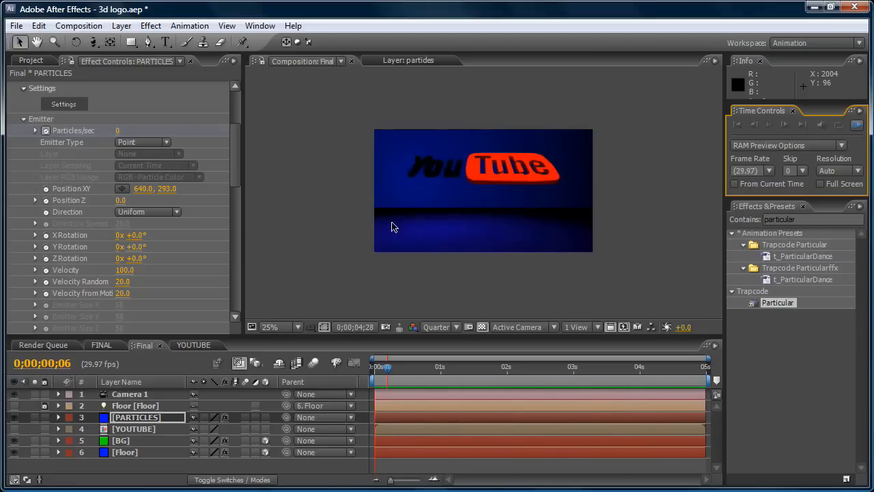
key(space)
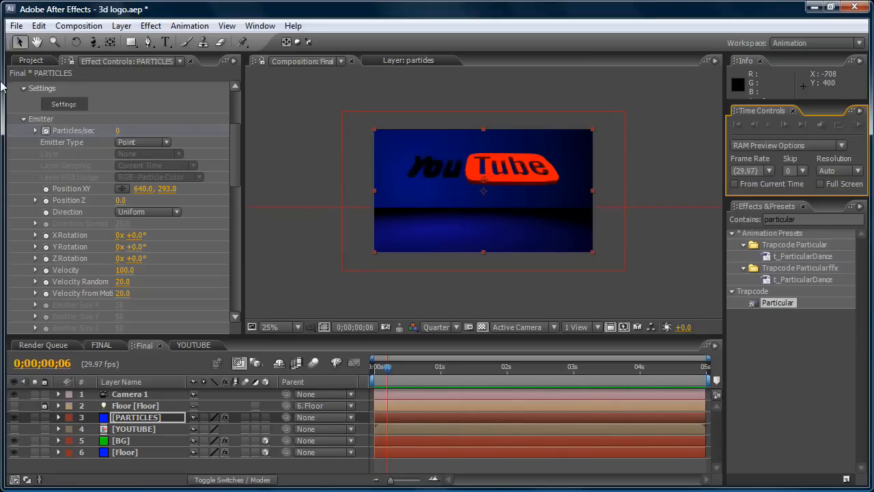
Collapse Particular's Emitter and Settings groups and run another RAM preview of the animation.
click(24, 119)
click(24, 89)
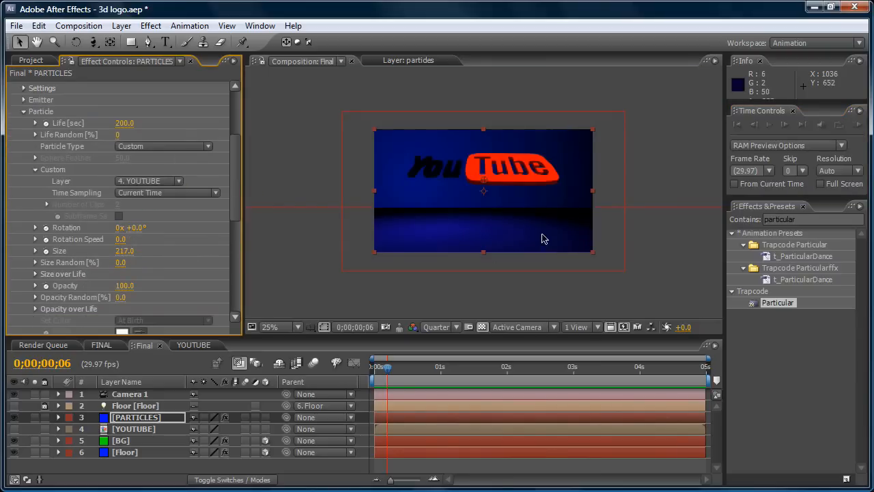
scroll(526, 224, up, 4)
scroll(527, 223, down, 3)
scroll(525, 224, down, 1)
scroll(456, 143, up, 1)
scroll(456, 143, down, 1)
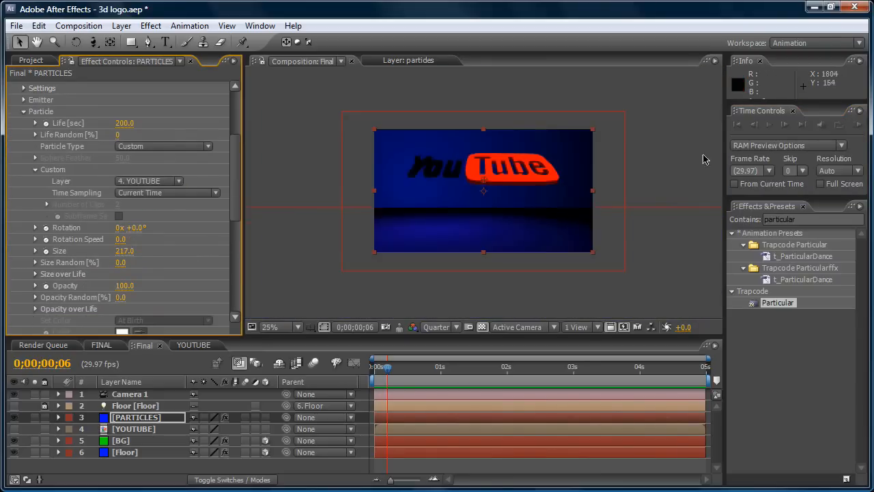
click(858, 127)
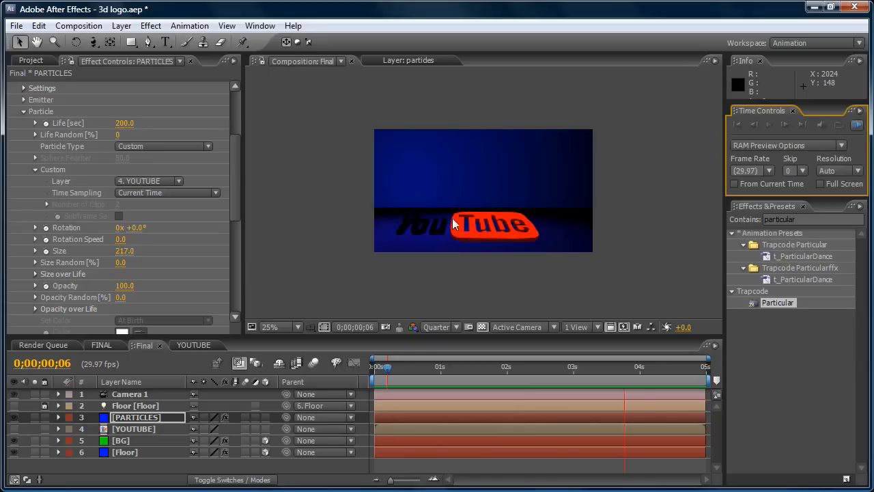
Set the Final composition's preview resolution to Full and check the logo and background at 50% magnification.
scroll(430, 215, up, 5)
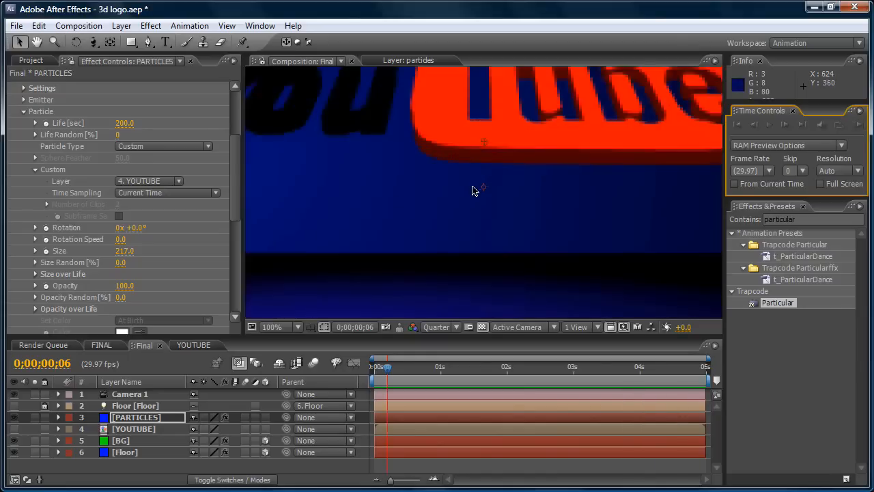
scroll(476, 185, down, 4)
click(437, 326)
click(452, 339)
scroll(517, 157, down, 2)
scroll(517, 156, up, 2)
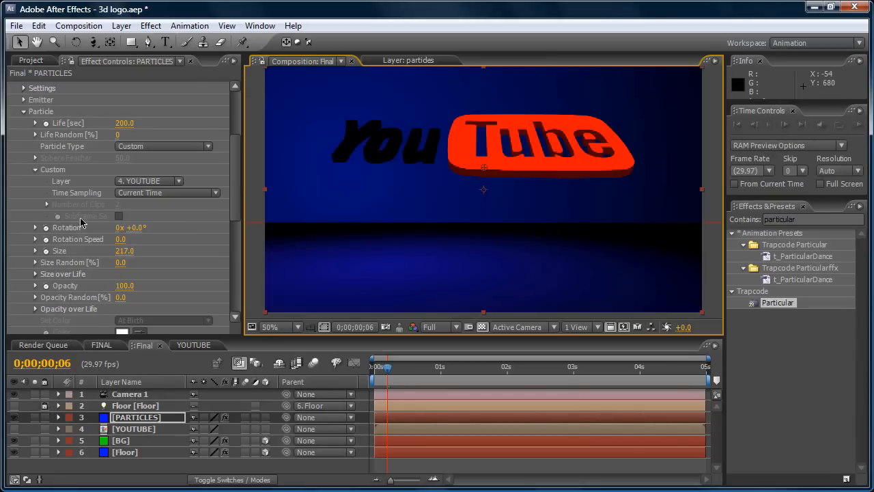
Add a new adjustment layer above all other layers in the Final composition.
click(121, 26)
mouse_move(117, 36)
click(265, 132)
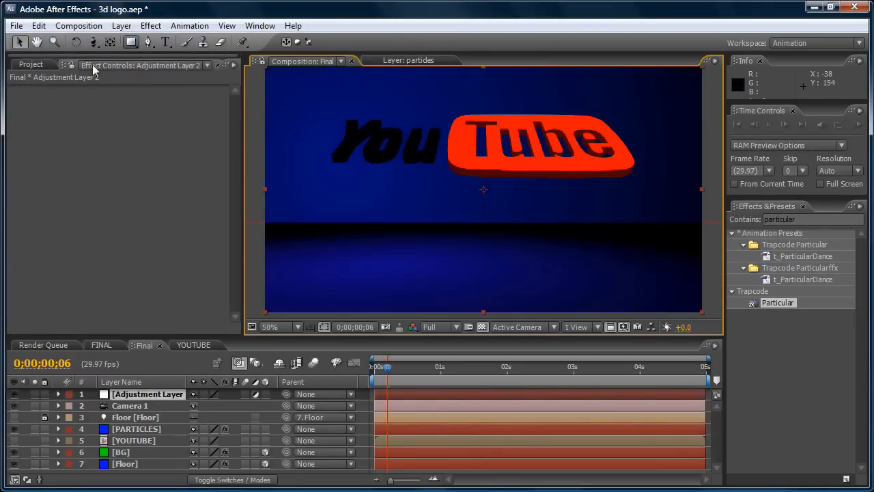
Apply the Curves effect to the adjustment layer and pull two points on the RGB curve below the diagonal to darken the midtones.
click(817, 219)
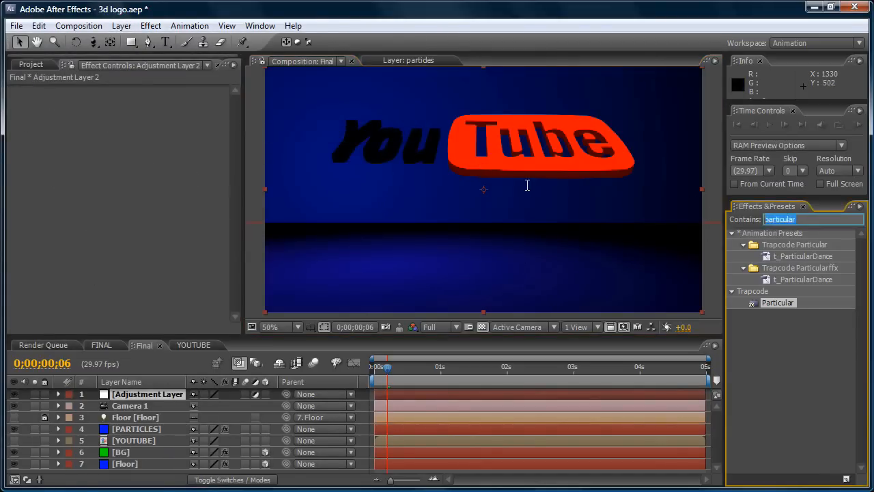
text(curv)
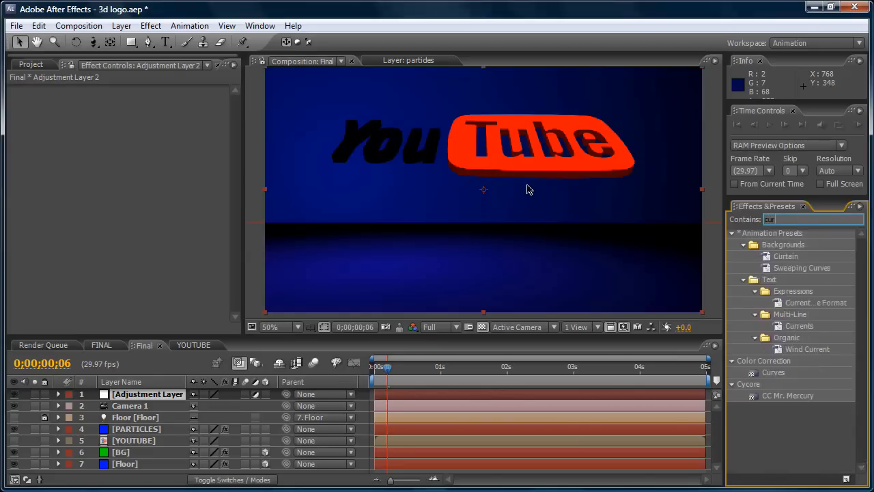
drag(773, 281, 146, 394)
drag(101, 195, 85, 213)
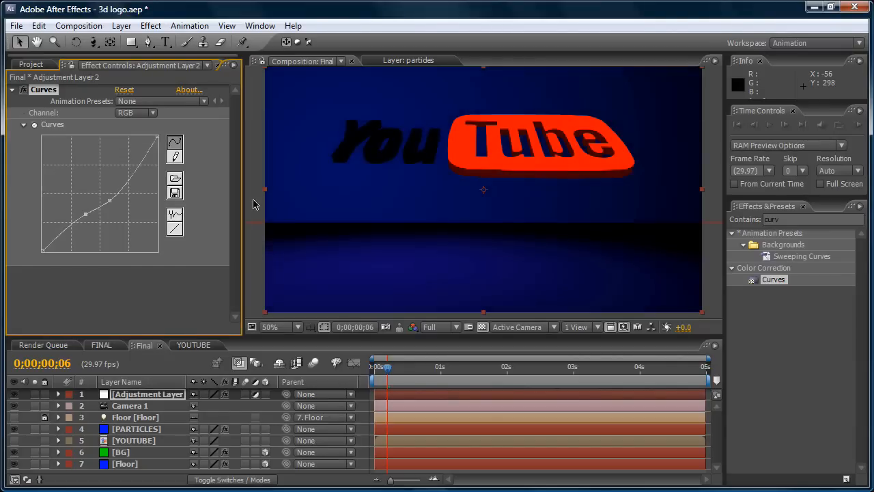
Run a RAM preview of the color-corrected logo animation at 25% magnification.
scroll(417, 161, down, 2)
scroll(448, 155, up, 2)
scroll(449, 155, down, 2)
scroll(449, 152, up, 4)
scroll(451, 154, down, 2)
scroll(412, 145, down, 2)
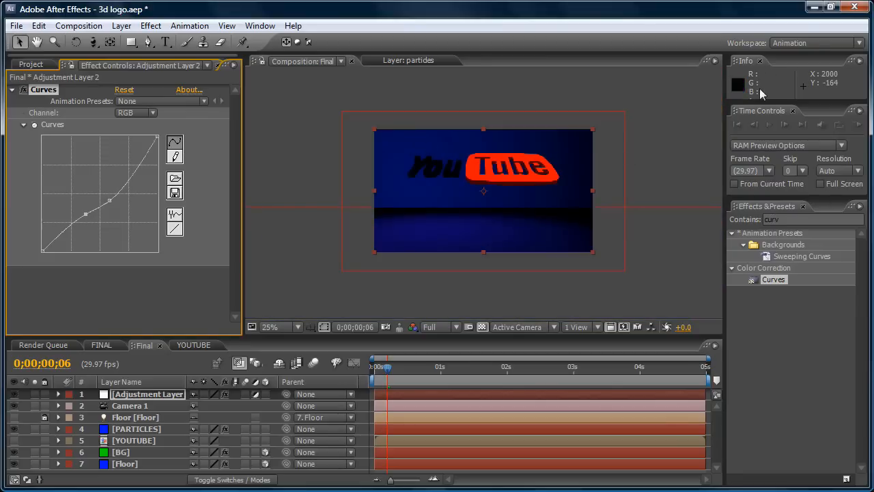
click(858, 125)
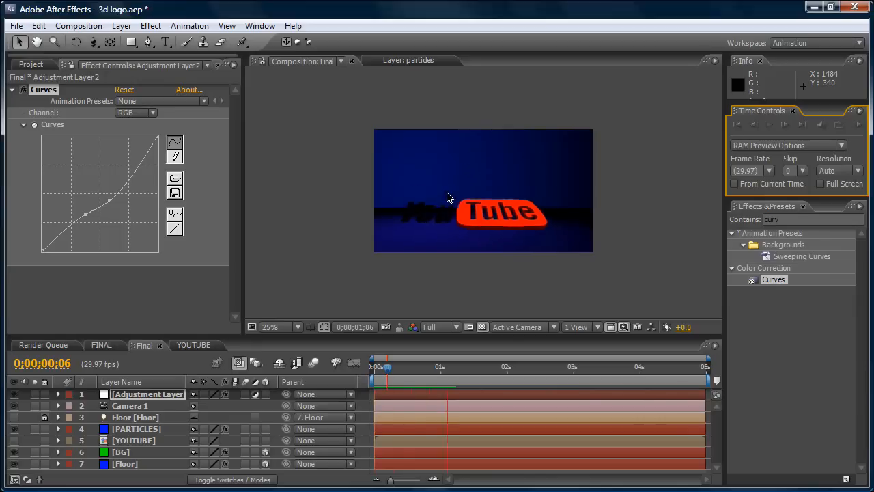
Examine the logo, background and floor with the Curves correction, up close and at full-frame view.
scroll(403, 172, up, 4)
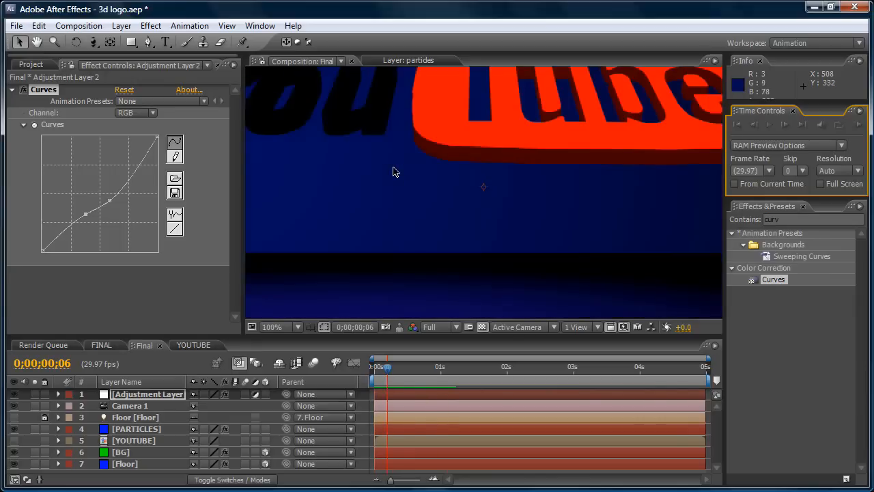
scroll(396, 169, down, 4)
scroll(469, 135, up, 4)
scroll(469, 134, down, 4)
click(624, 137)
scroll(461, 139, up, 2)
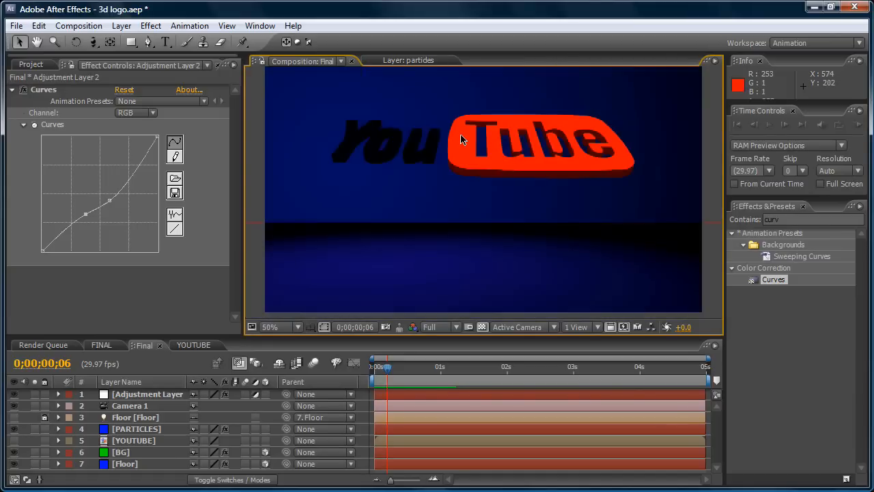
scroll(608, 151, down, 1)
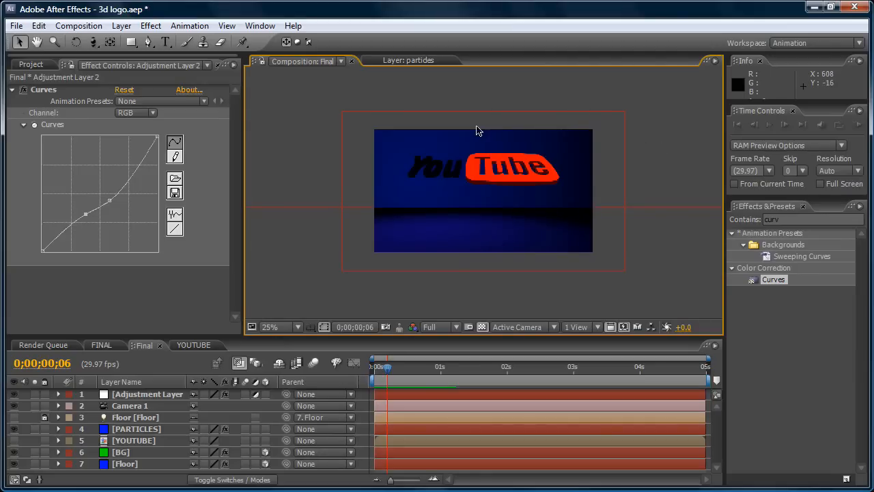
scroll(476, 130, up, 1)
scroll(478, 131, up, 2)
scroll(478, 131, down, 3)
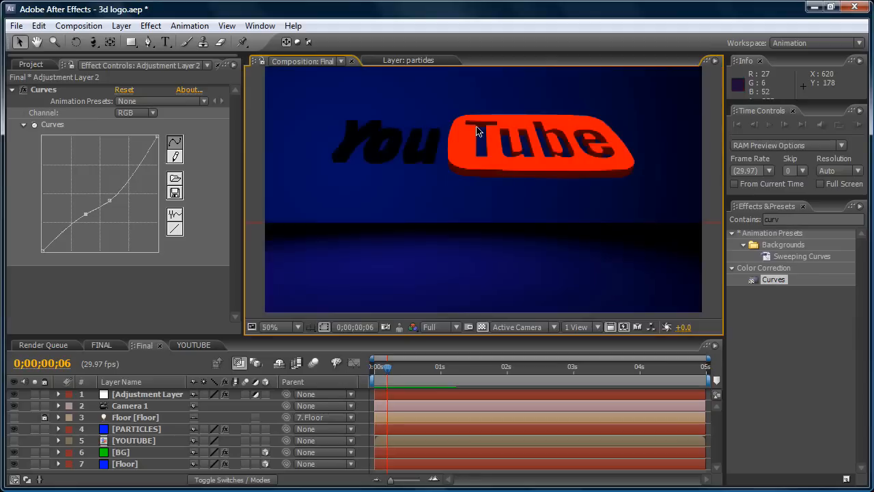